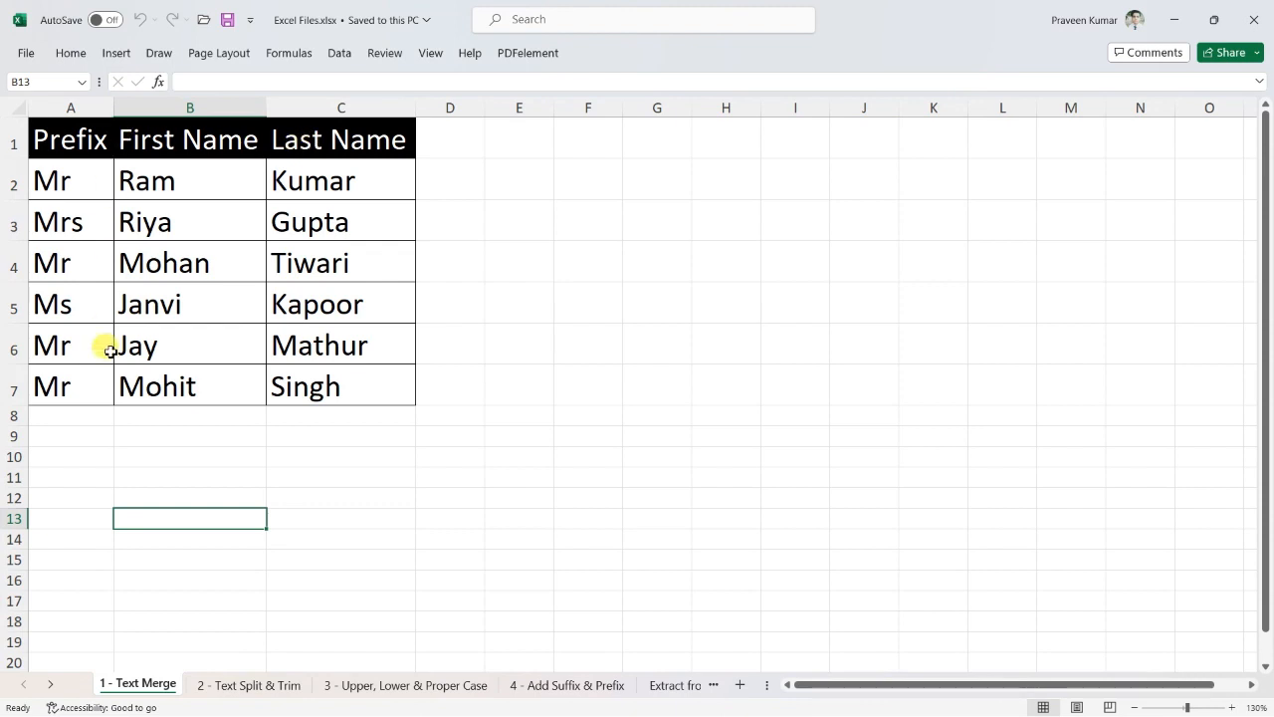
# Look through the sample name tables on the worksheets of Excel Files.xlsx, from Text Merge to Extract Text with Dilimiter.
pyautogui.moveTo(57, 185); pyautogui.dragTo(313, 388)
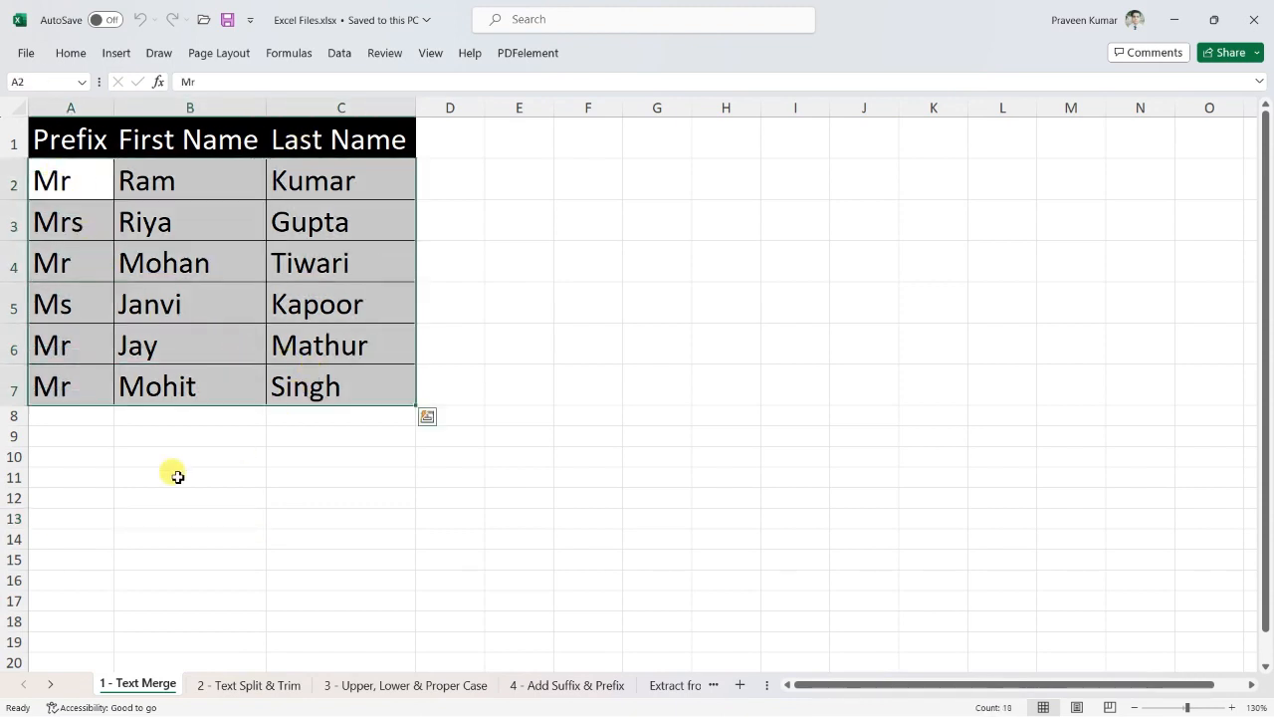
pyautogui.click(176, 463)
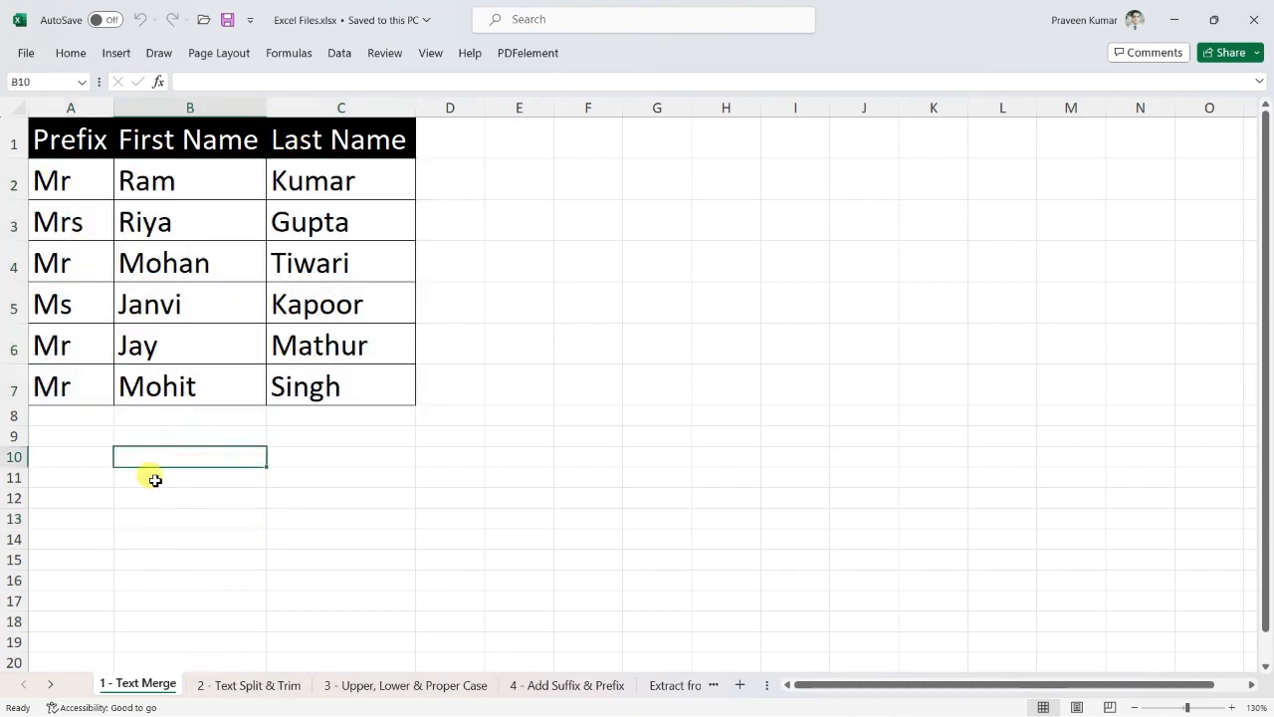
pyautogui.click(252, 687)
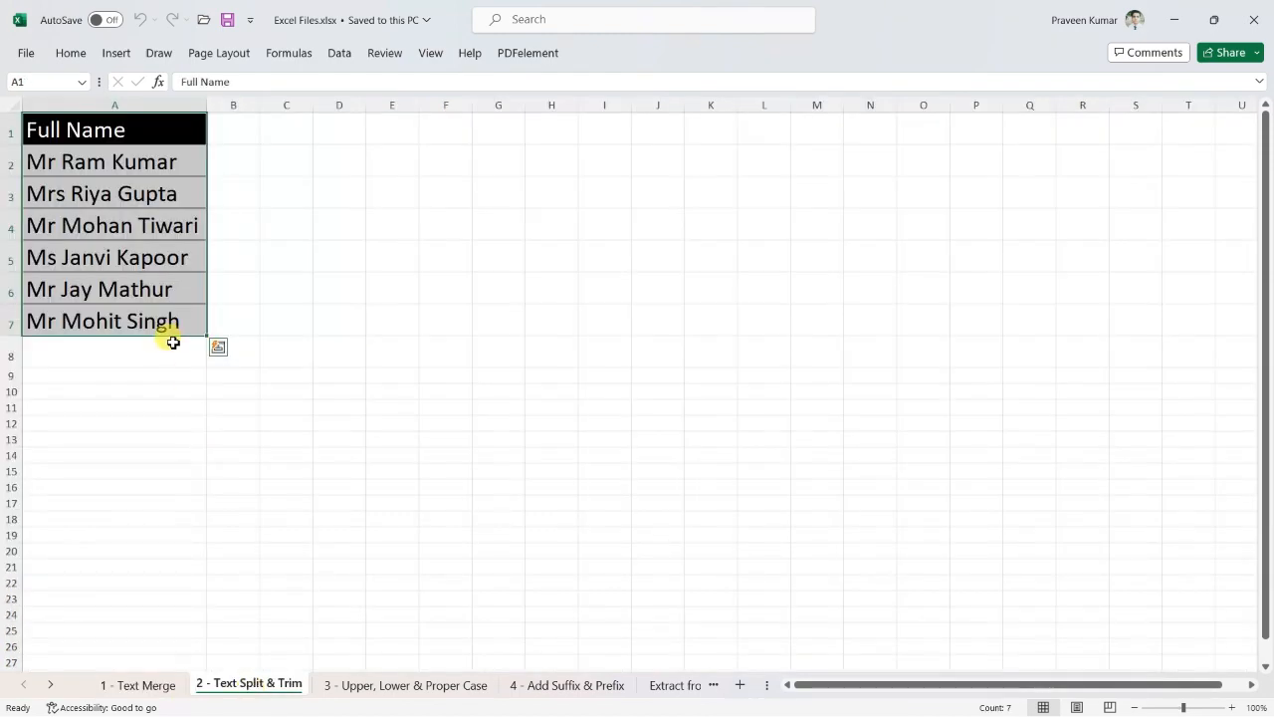
pyautogui.click(416, 684)
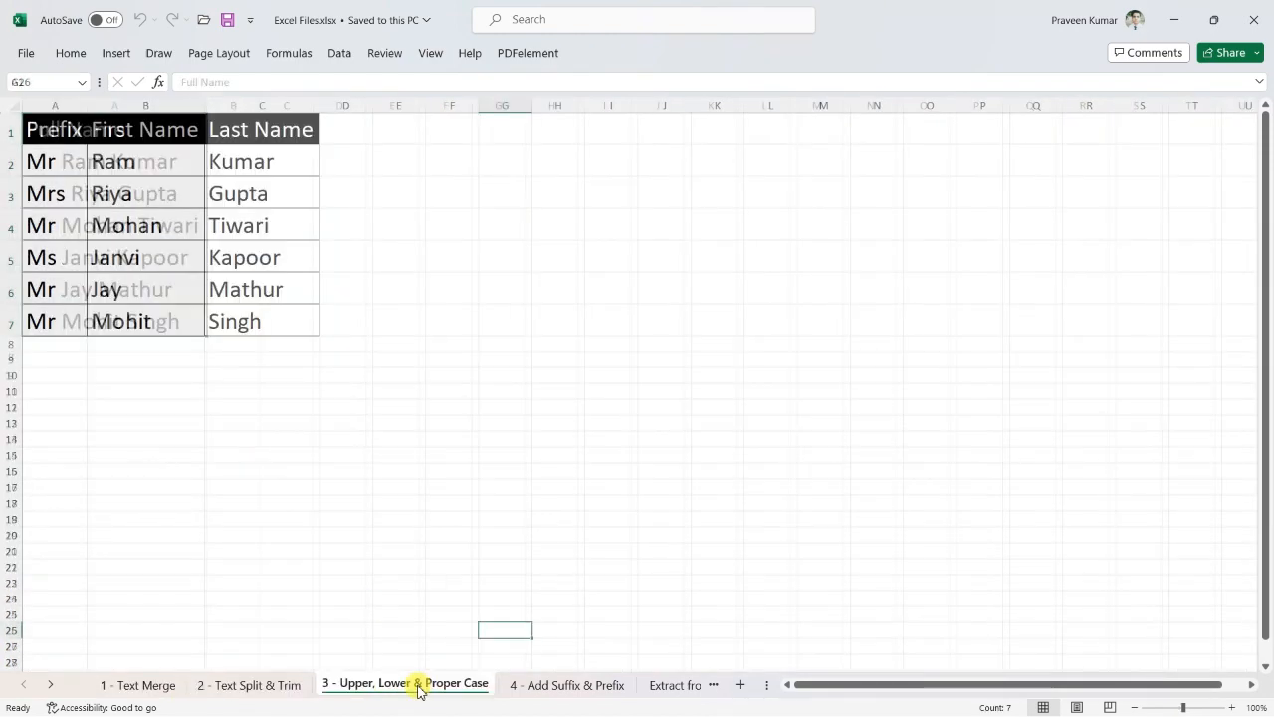
pyautogui.click(551, 687)
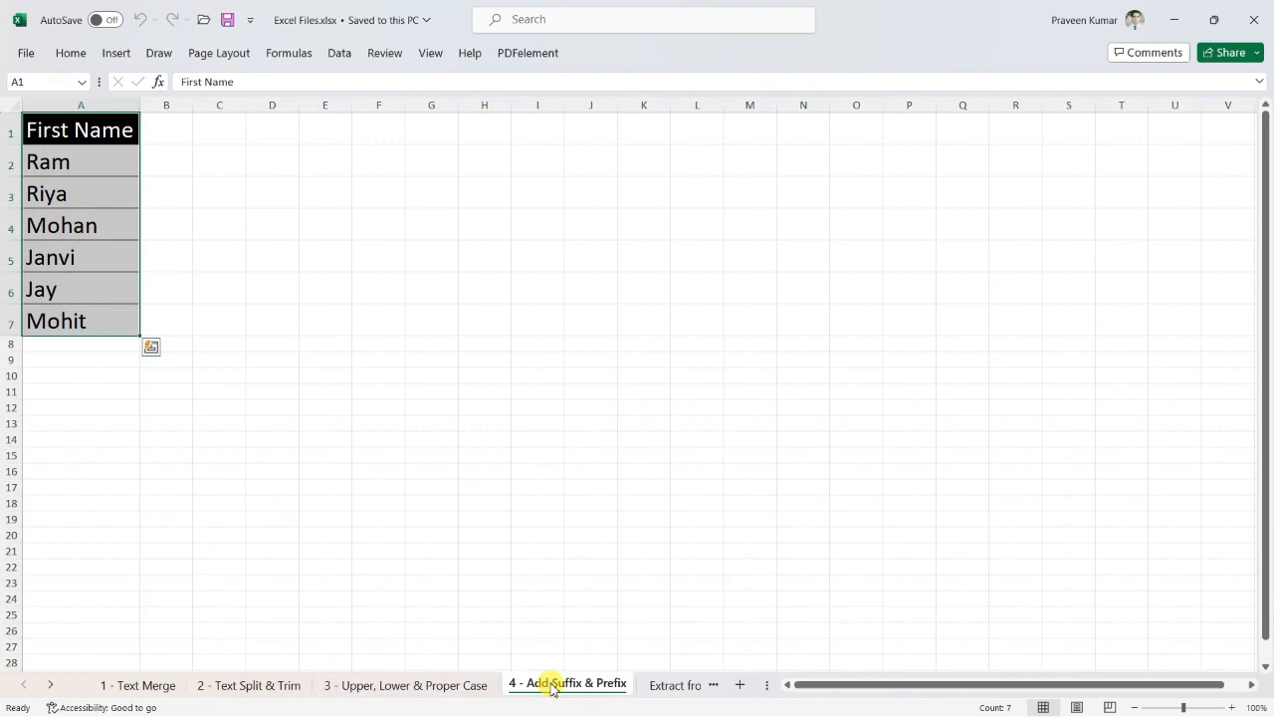
pyautogui.click(652, 685)
pyautogui.click(632, 686)
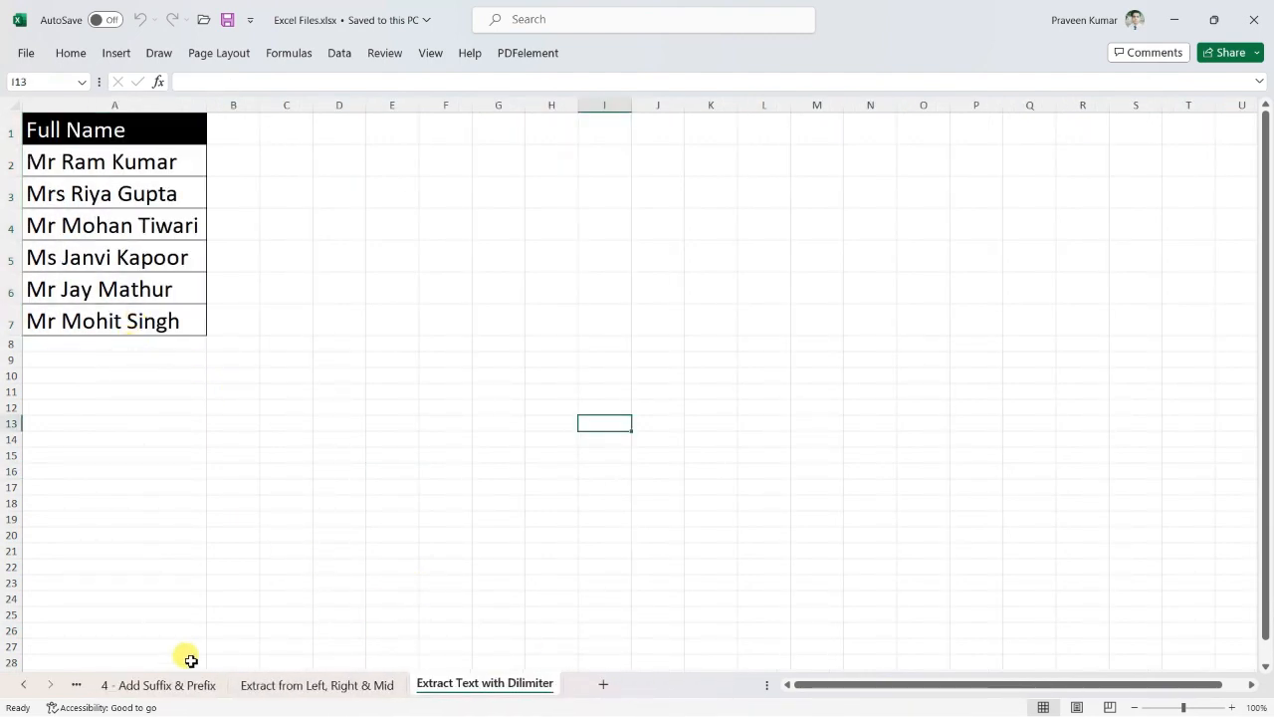
pyautogui.click(24, 685)
pyautogui.click(24, 685)
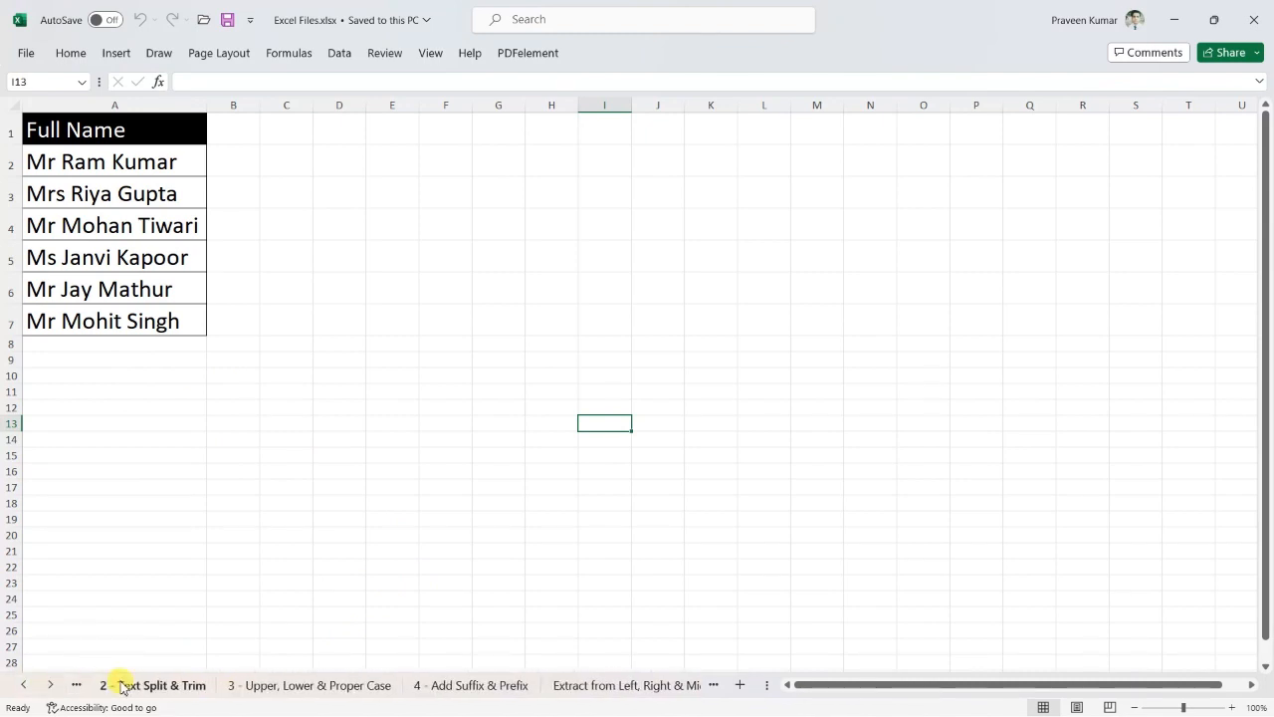
pyautogui.click(18, 685)
pyautogui.click(166, 685)
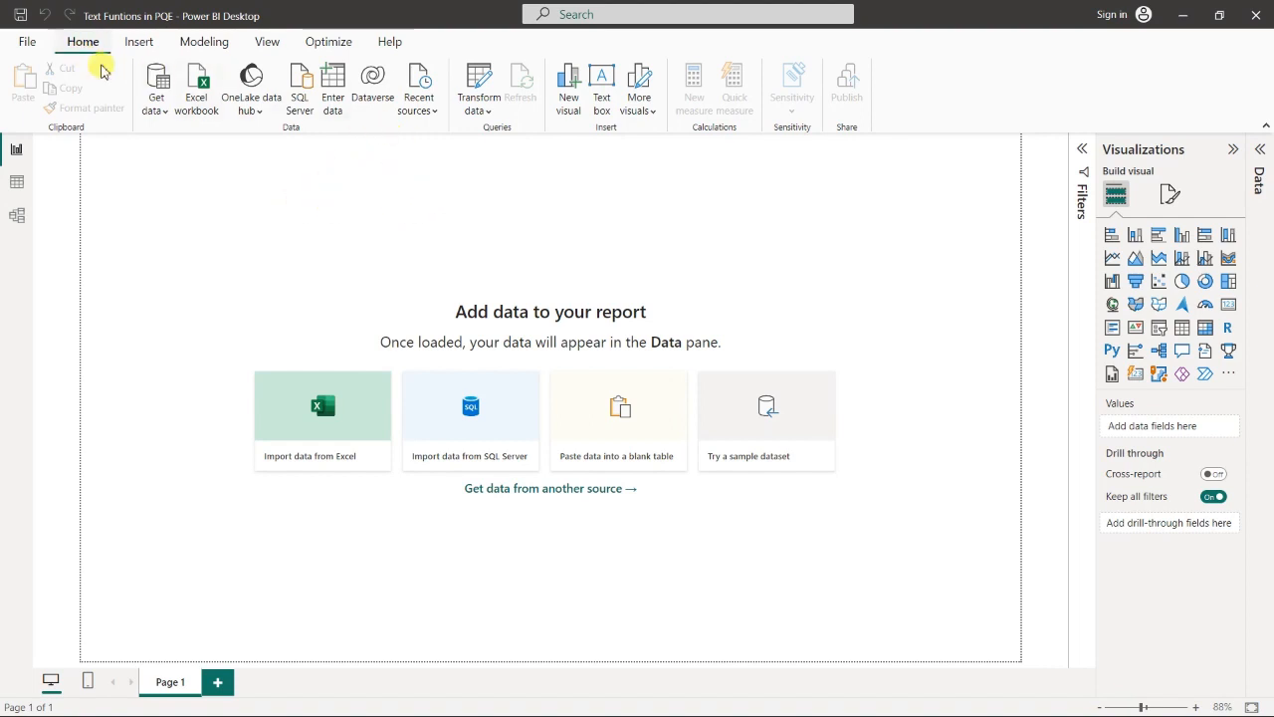
# Switch to Power BI Desktop and connect to the workbook Excel Files.xlsx from the Desktop folder as a data source.
pyautogui.click(197, 92)
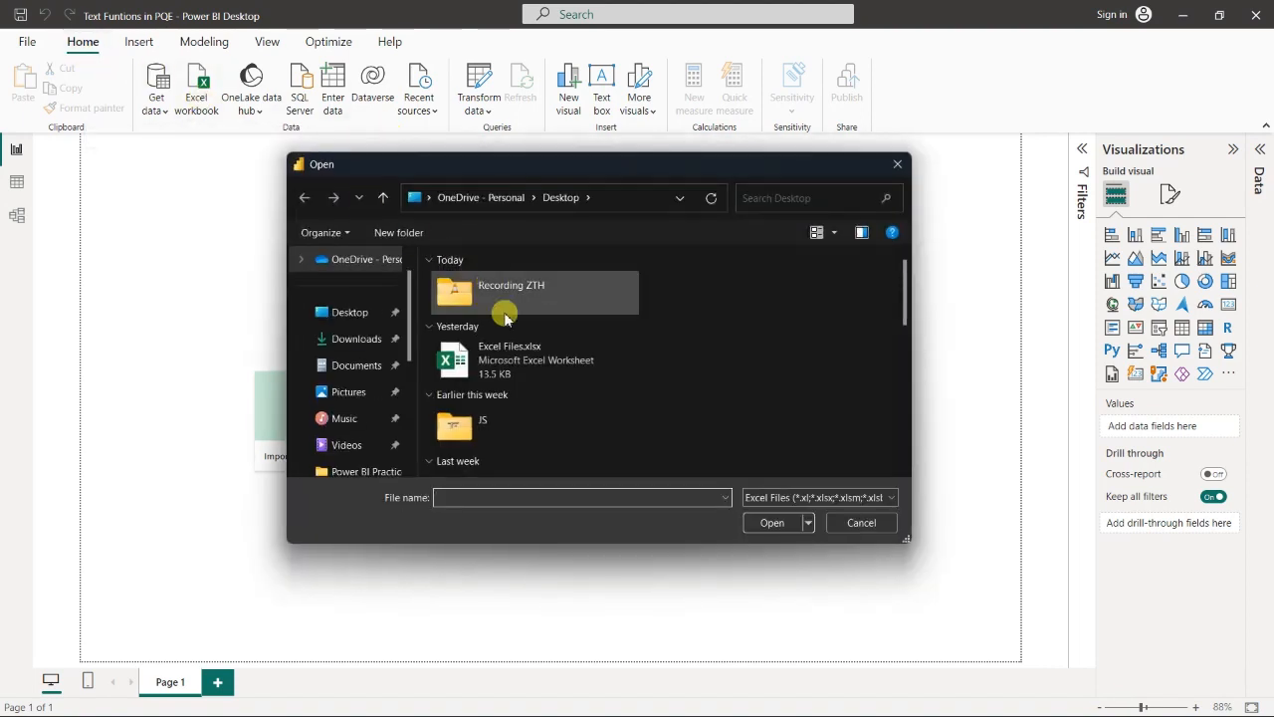
pyautogui.click(506, 354)
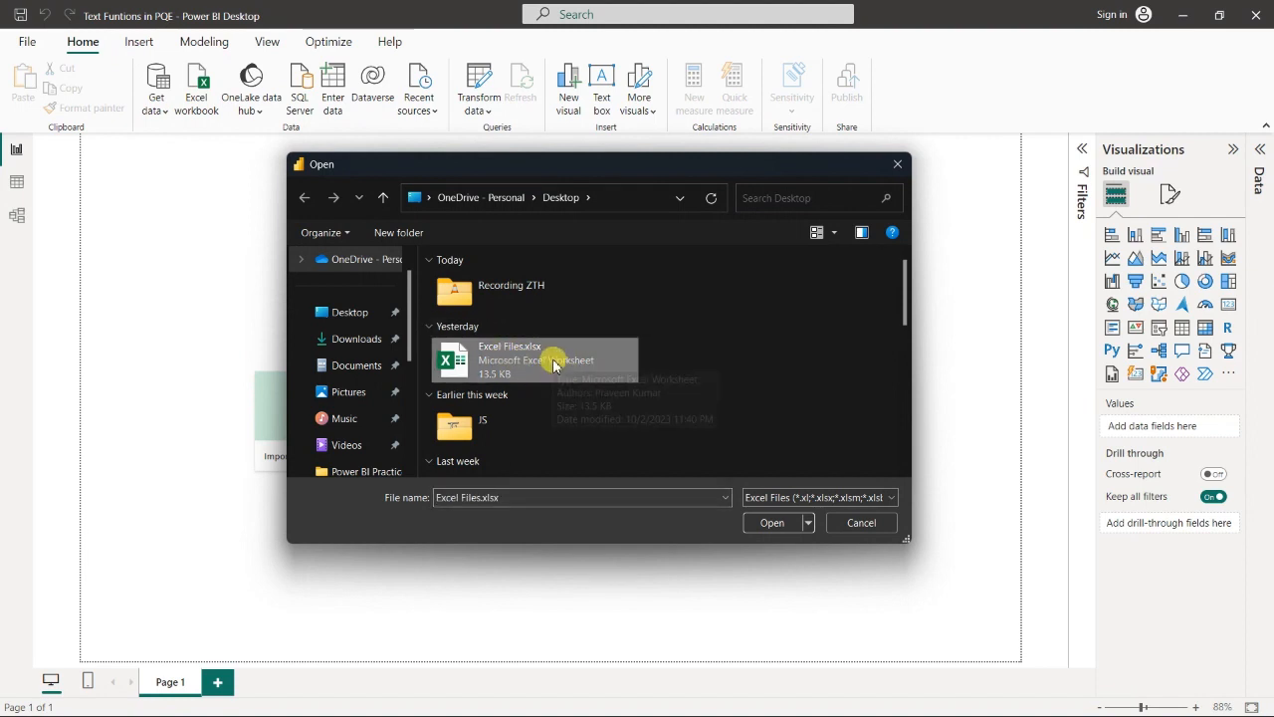
pyautogui.click(773, 522)
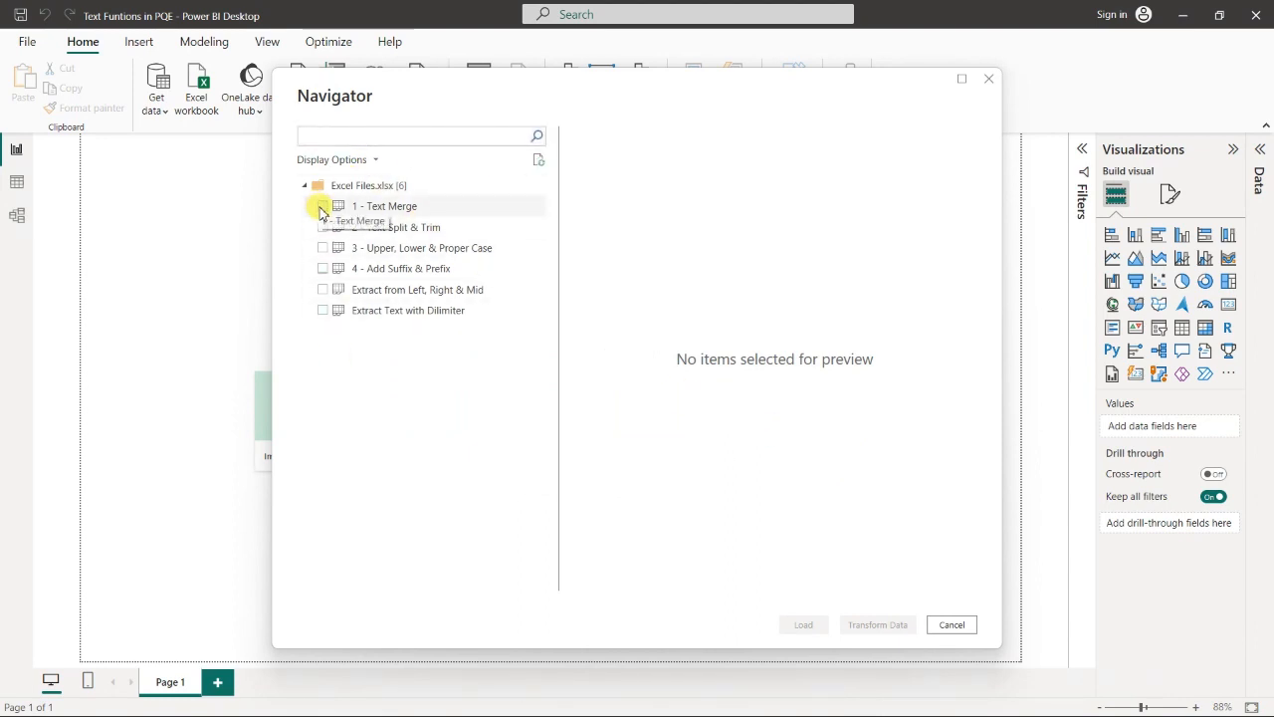
# Include all six worksheets of the workbook in the import and send them to the Power Query Editor for transformation.
pyautogui.click(322, 206)
pyautogui.click(322, 227)
pyautogui.click(324, 248)
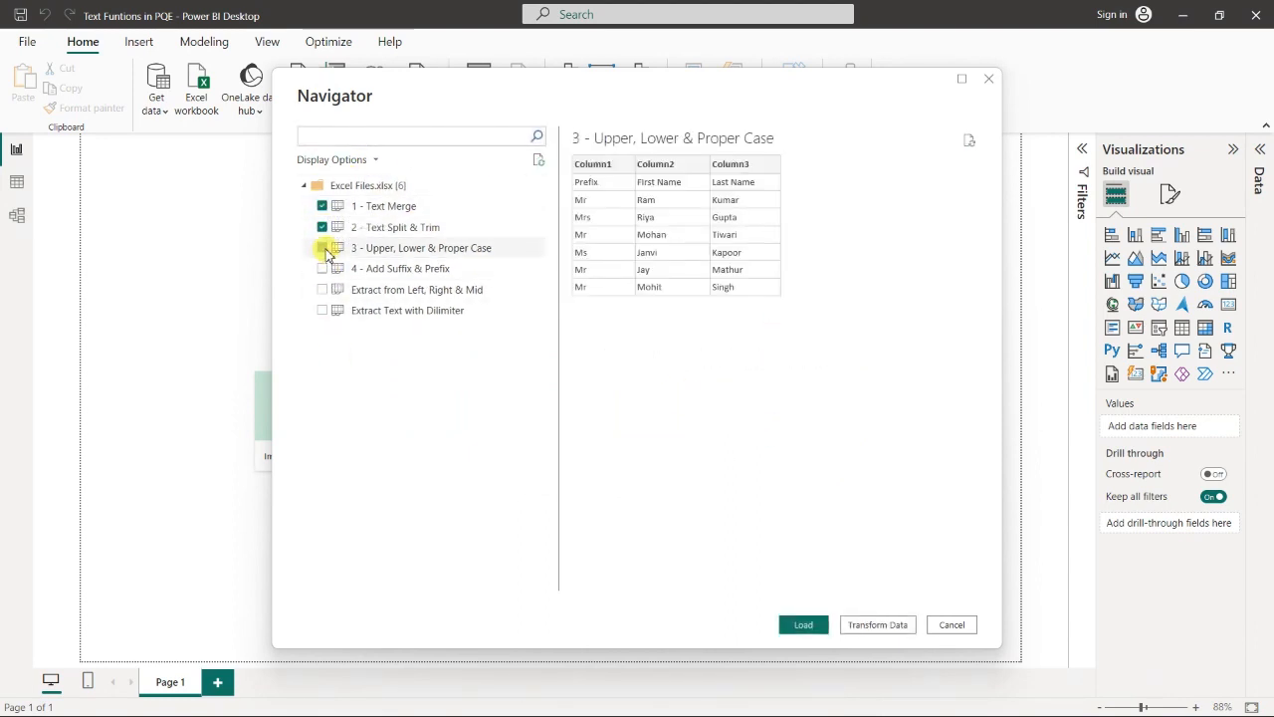
pyautogui.click(322, 268)
pyautogui.click(322, 290)
pyautogui.click(322, 310)
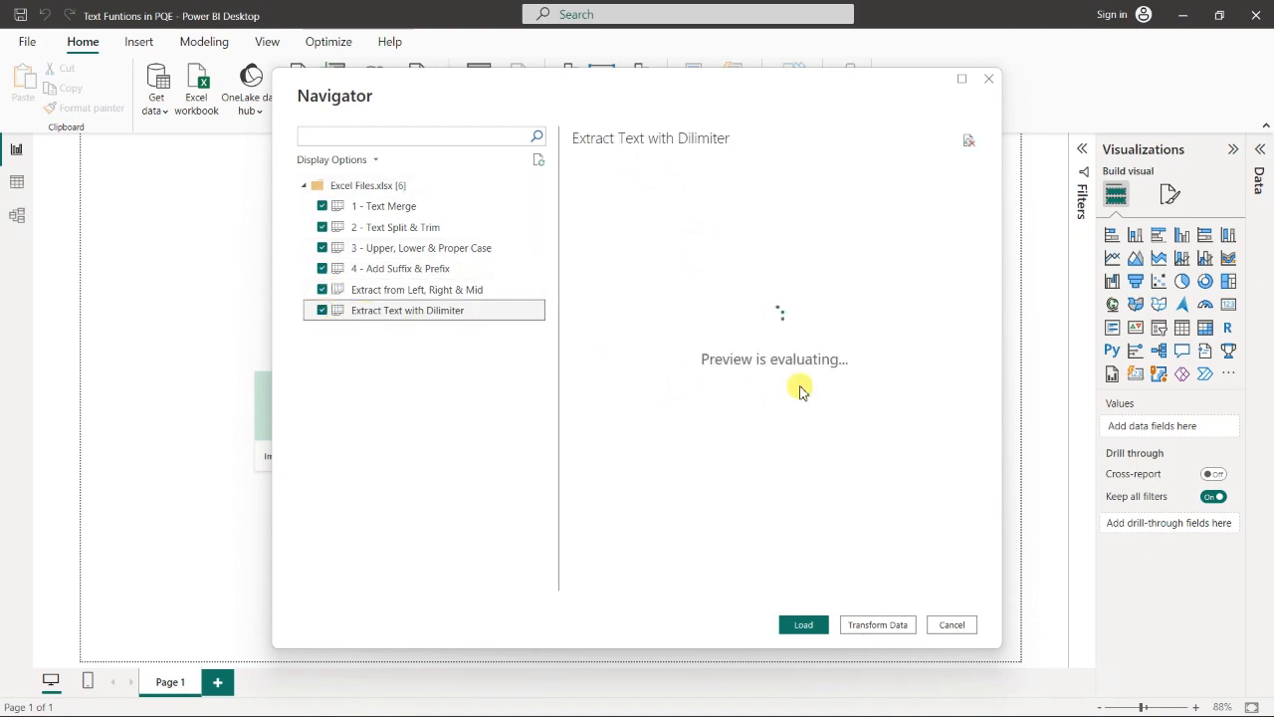
pyautogui.click(879, 633)
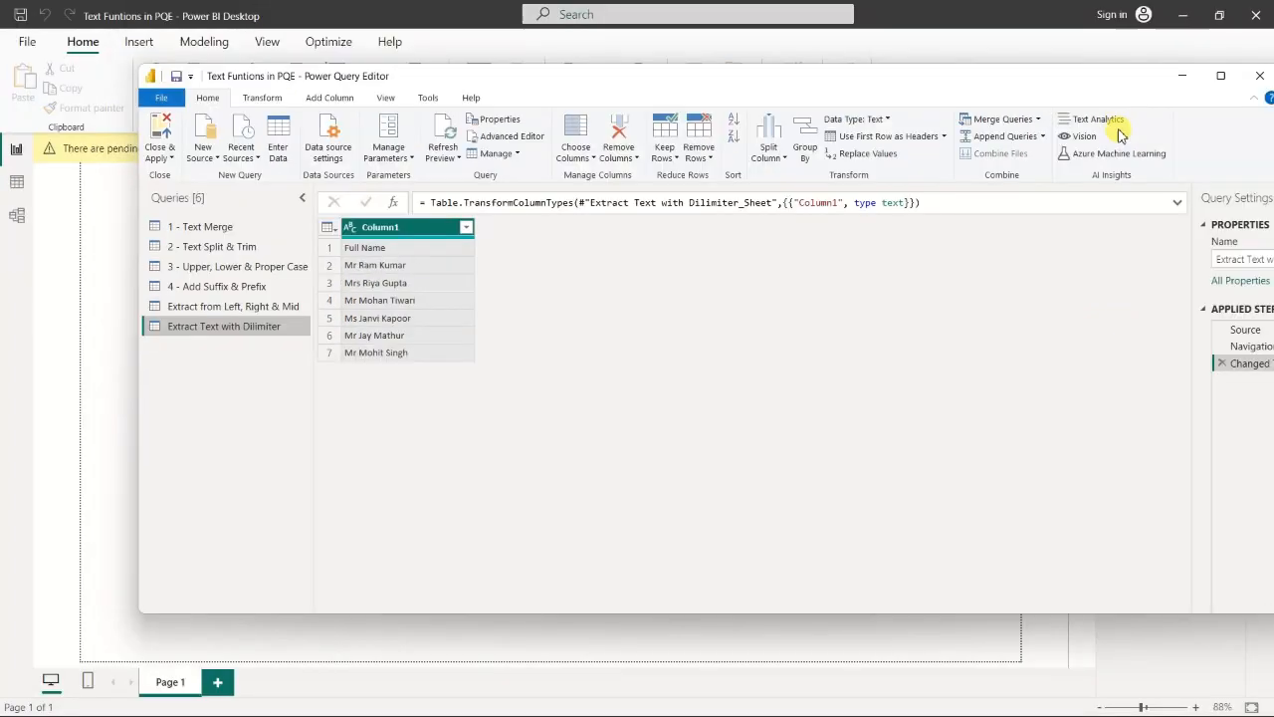
# Bring the Power Query Editor window fully into view and maximize it.
pyautogui.doubleClick(1107, 15)
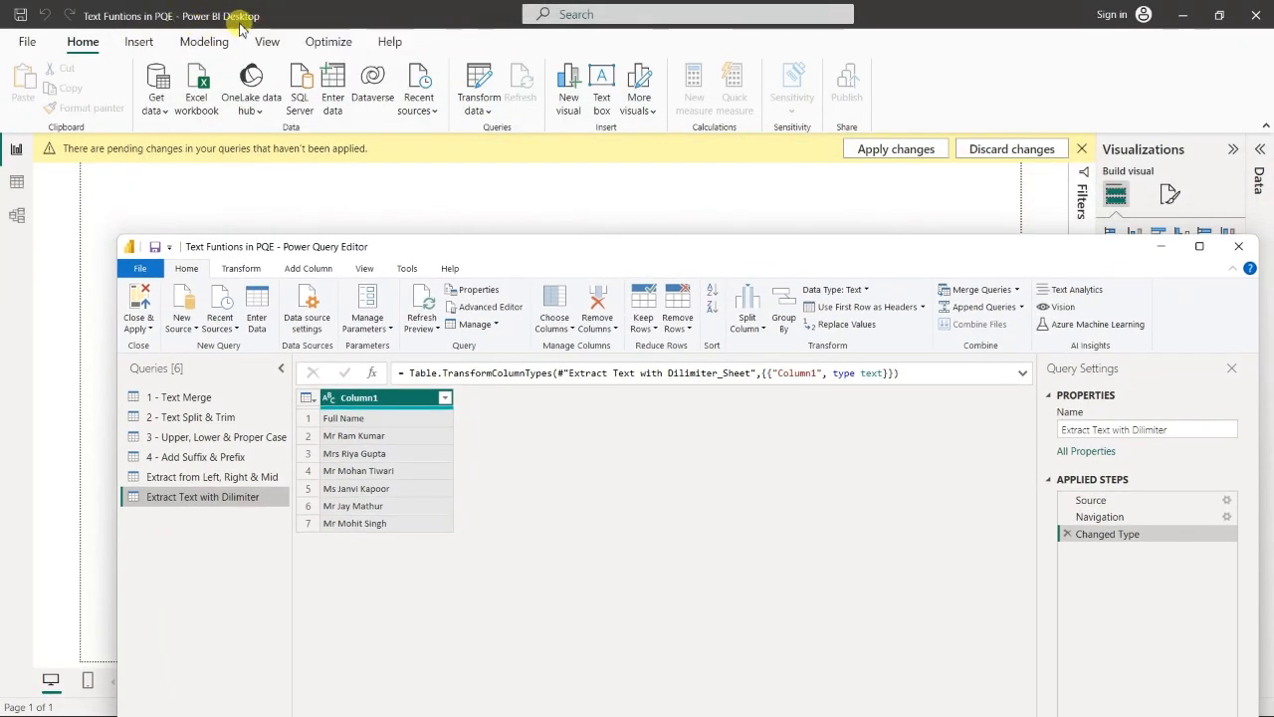
pyautogui.moveTo(566, 257); pyautogui.dragTo(494, 108)
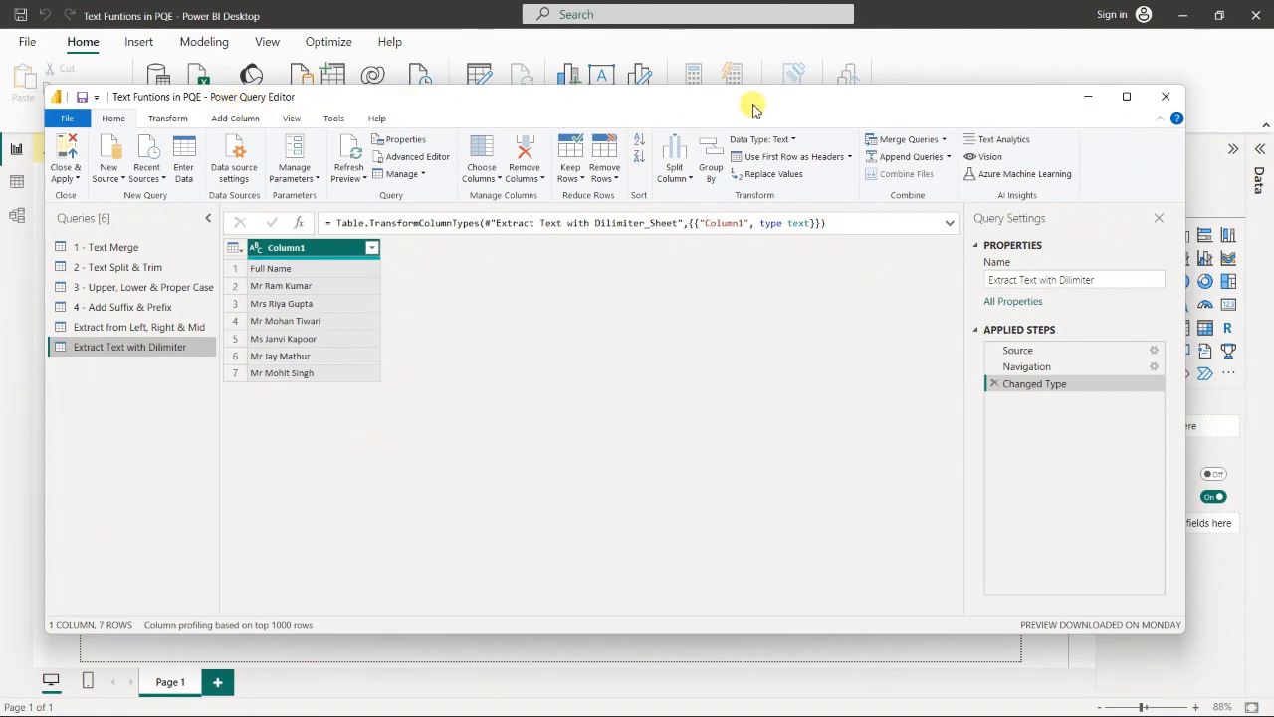
pyautogui.click(1126, 96)
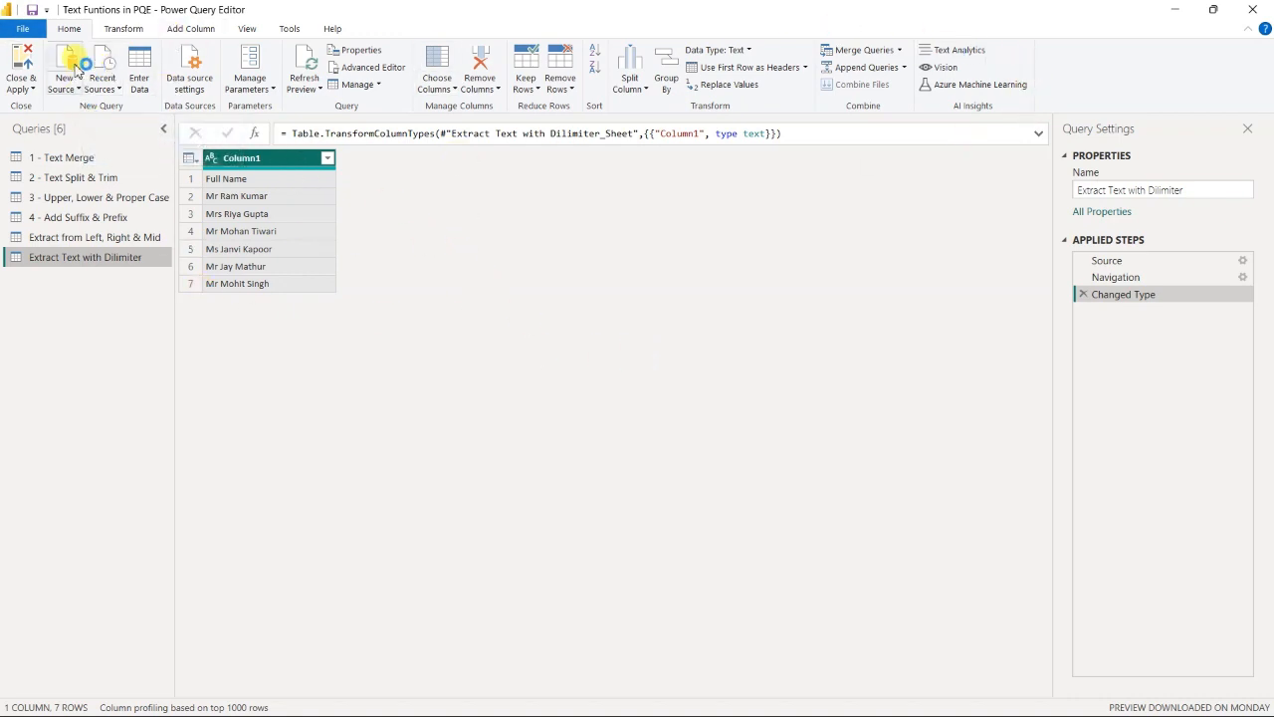
pyautogui.click(119, 28)
pyautogui.click(185, 29)
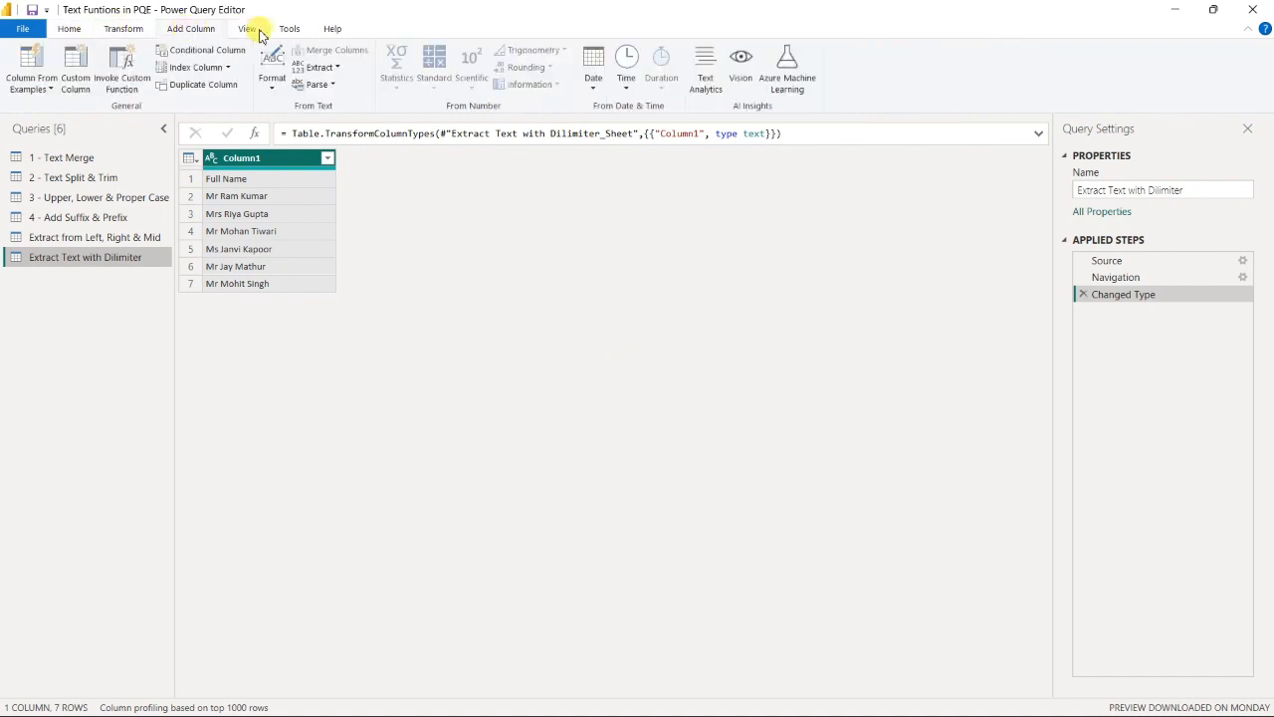
pyautogui.click(248, 30)
pyautogui.click(289, 29)
pyautogui.click(143, 36)
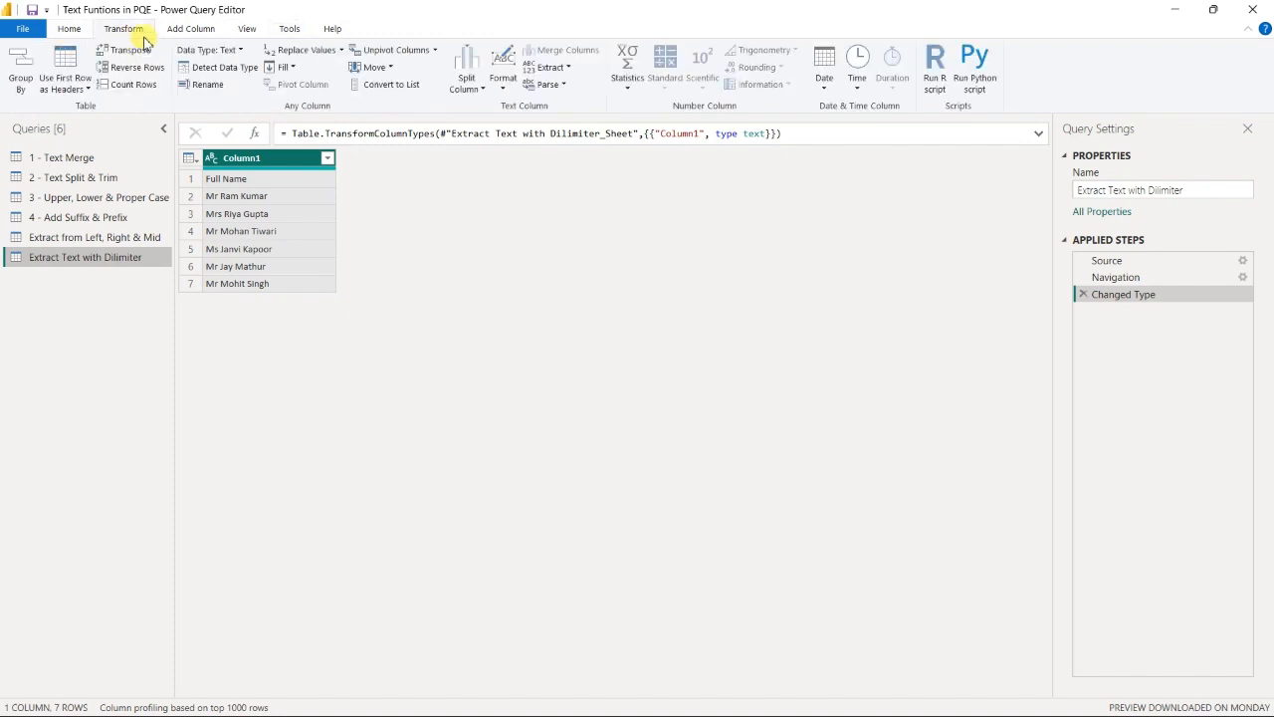
pyautogui.click(189, 29)
pyautogui.click(247, 30)
pyautogui.click(290, 29)
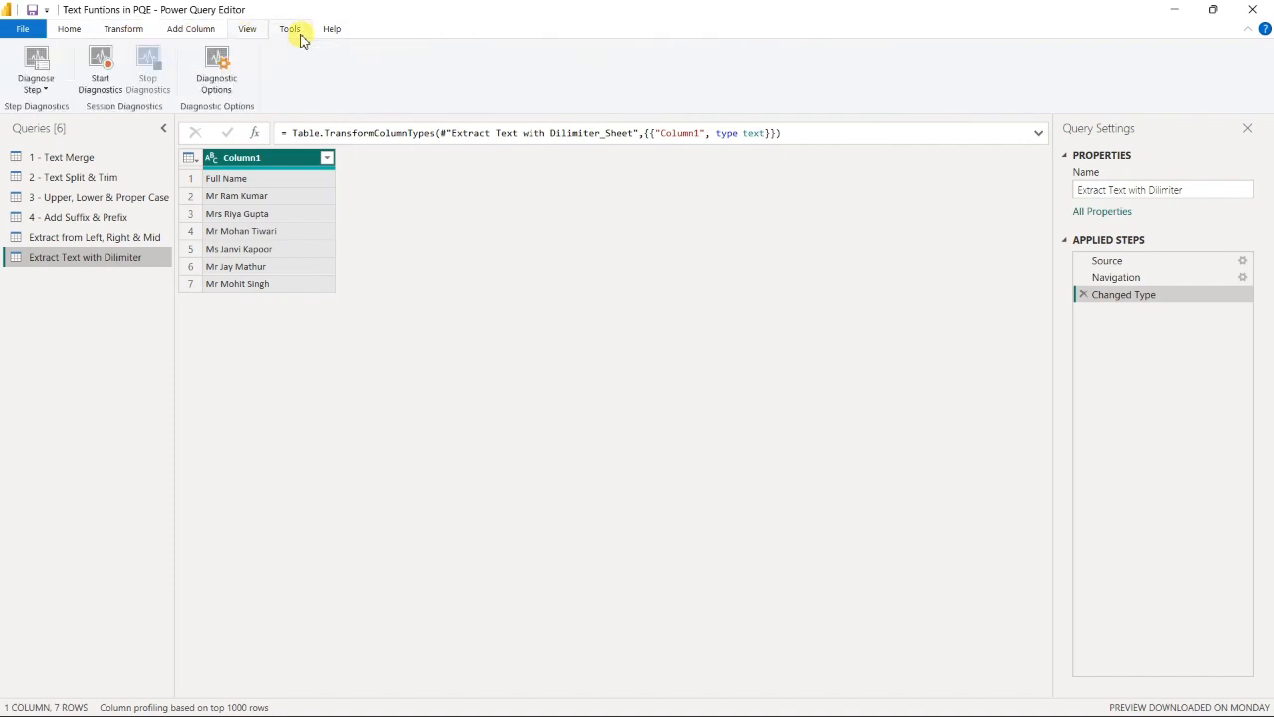
pyautogui.click(333, 32)
pyautogui.click(68, 30)
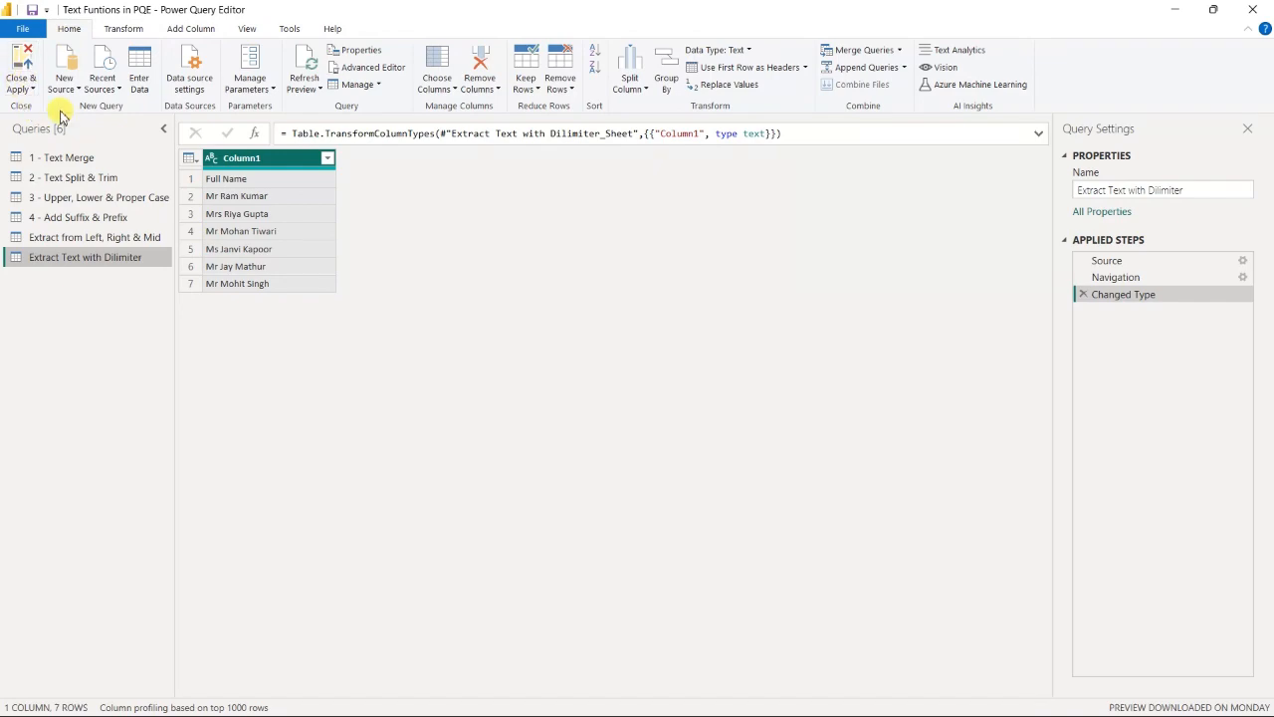
# Close the query editor, apply the queries to load all six tables into the report, and expand the Data pane.
pyautogui.click(20, 69)
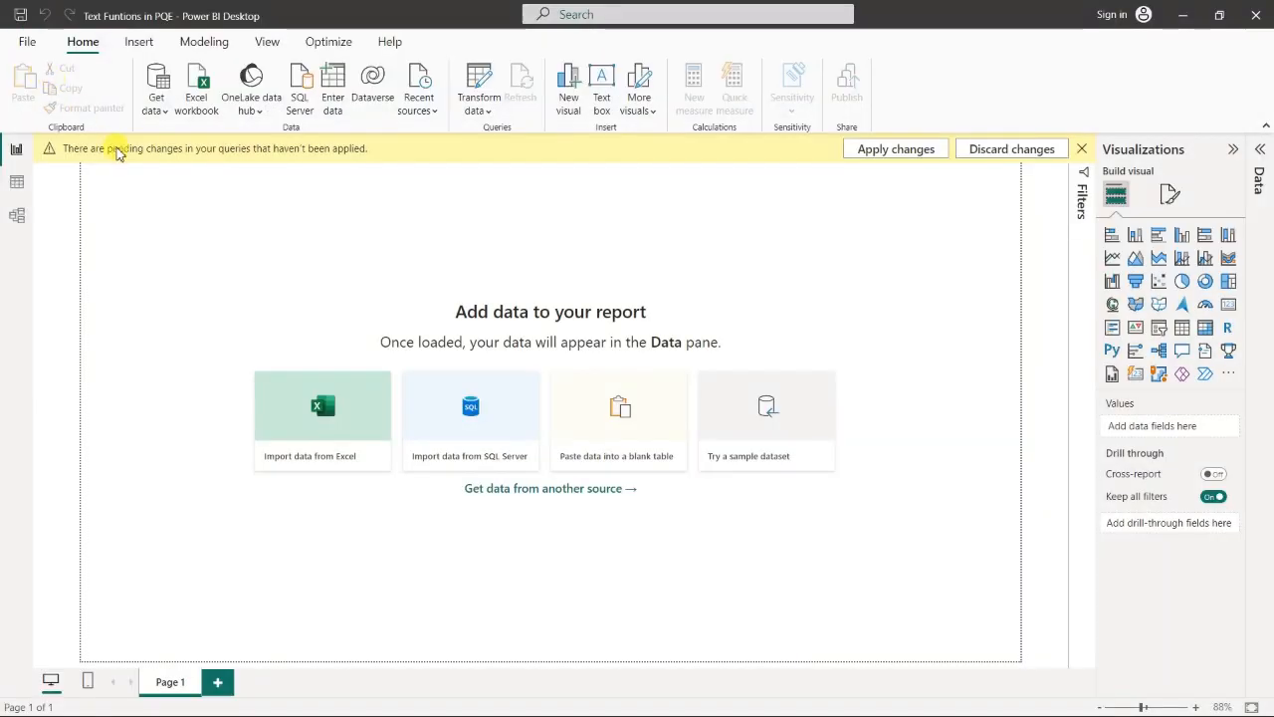
pyautogui.click(1260, 151)
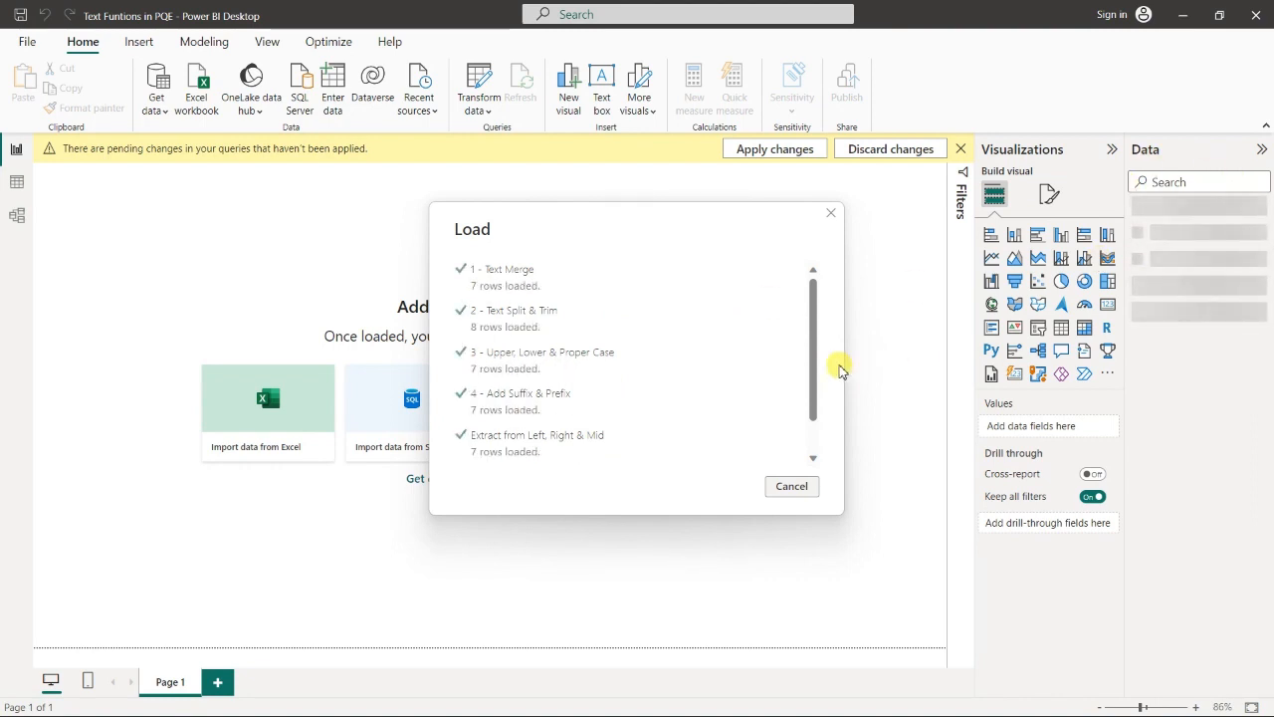
pyautogui.scroll(-1, 588, 368)
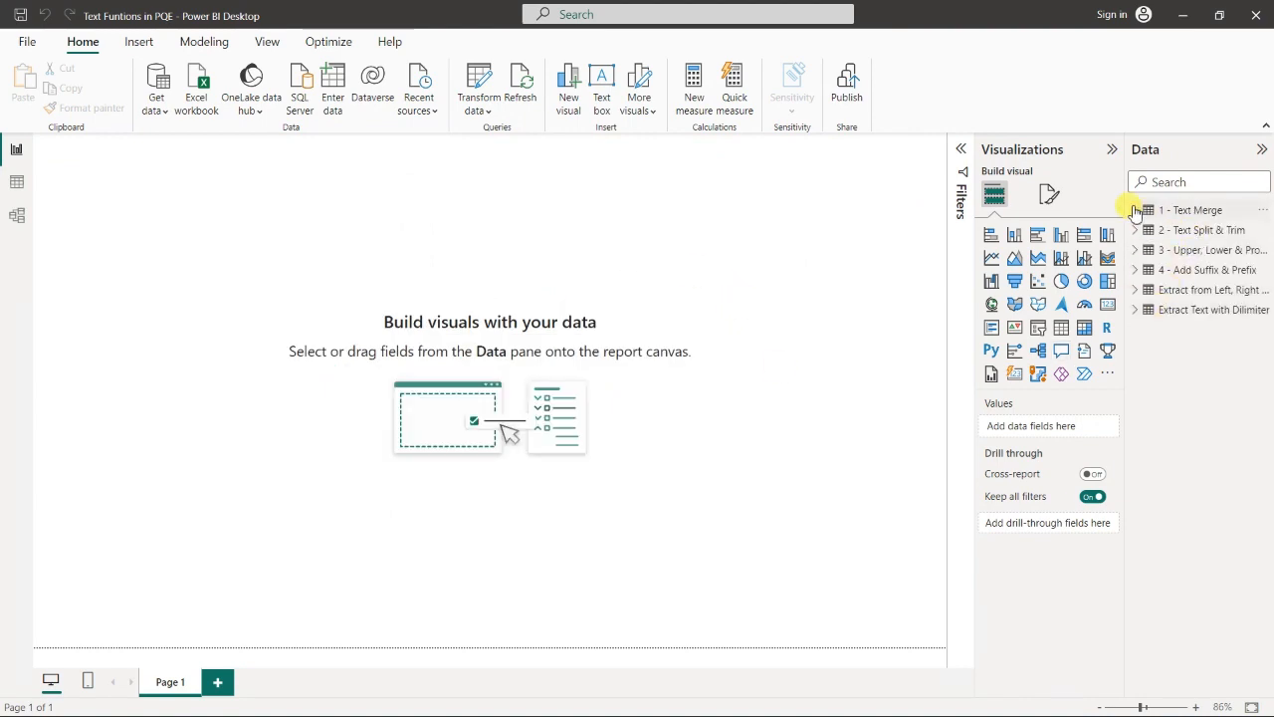
# Expand all six loaded tables in the field list to examine their columns.
pyautogui.click(1135, 210)
pyautogui.click(1138, 290)
pyautogui.click(1135, 330)
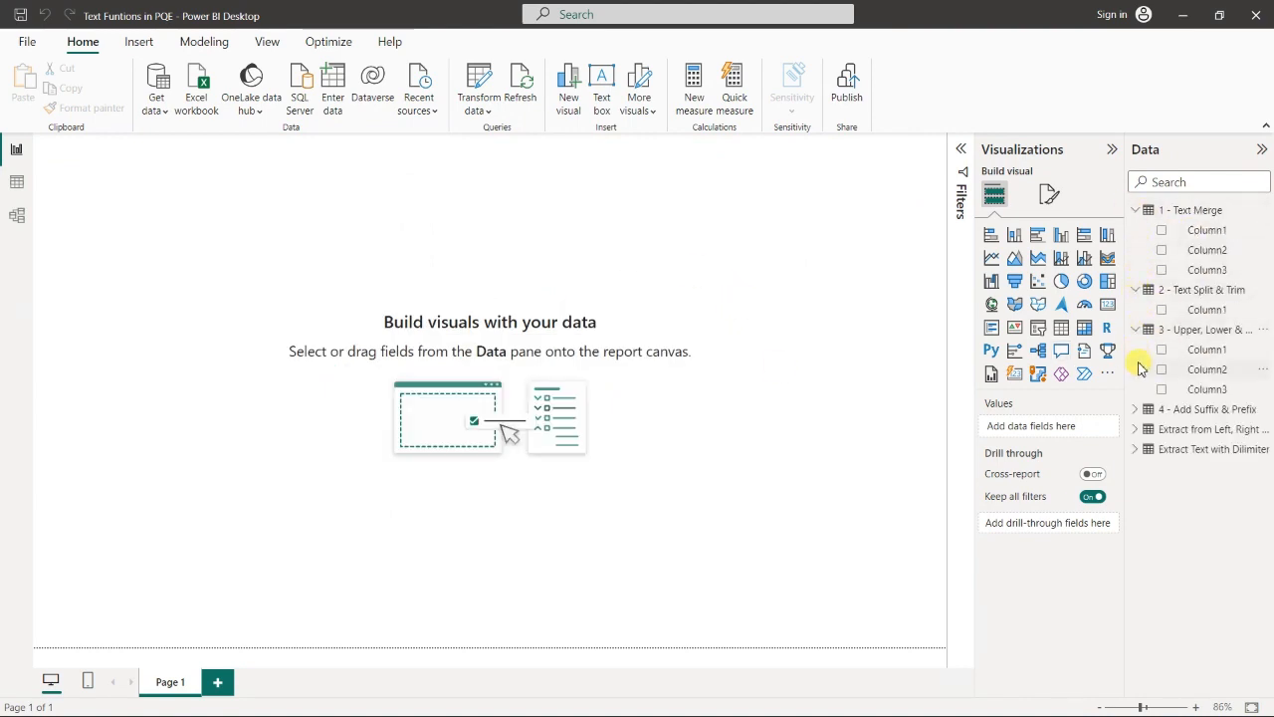
pyautogui.click(1137, 412)
pyautogui.click(1137, 449)
pyautogui.click(1136, 489)
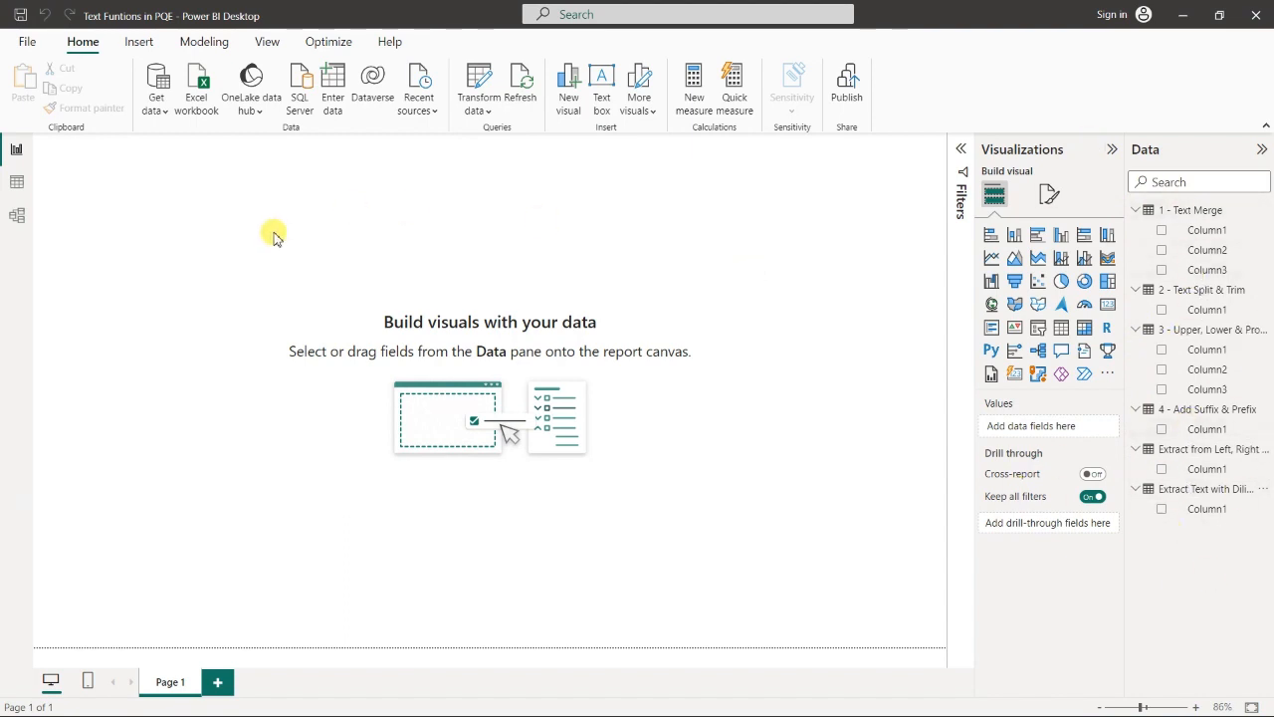
# Reopen the Power Query Editor to transform the loaded queries.
pyautogui.click(486, 88)
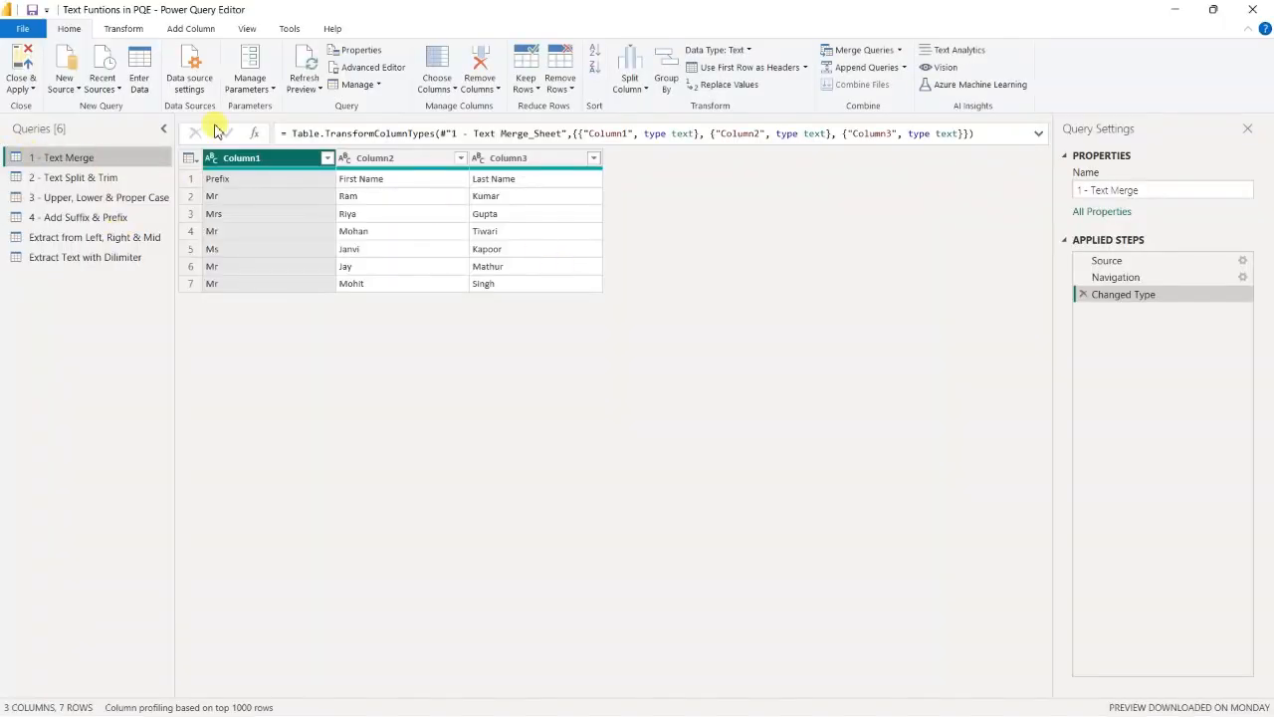
pyautogui.click(119, 29)
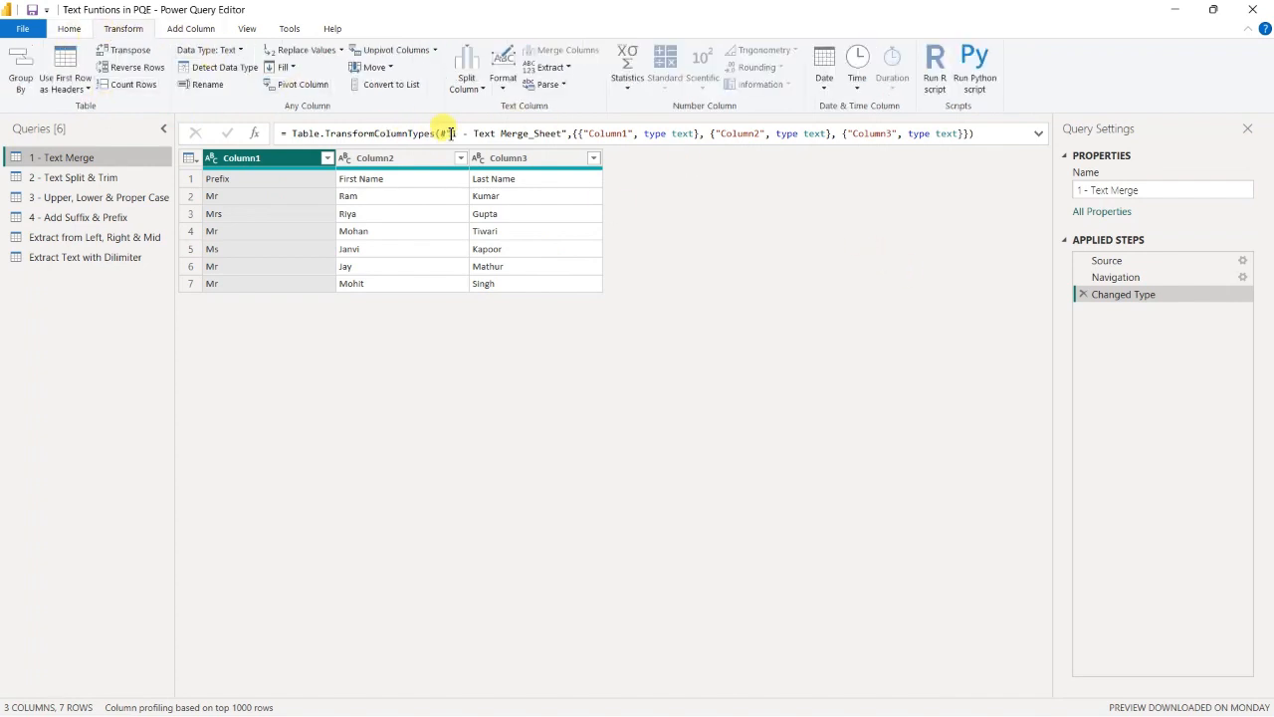
pyautogui.click(69, 29)
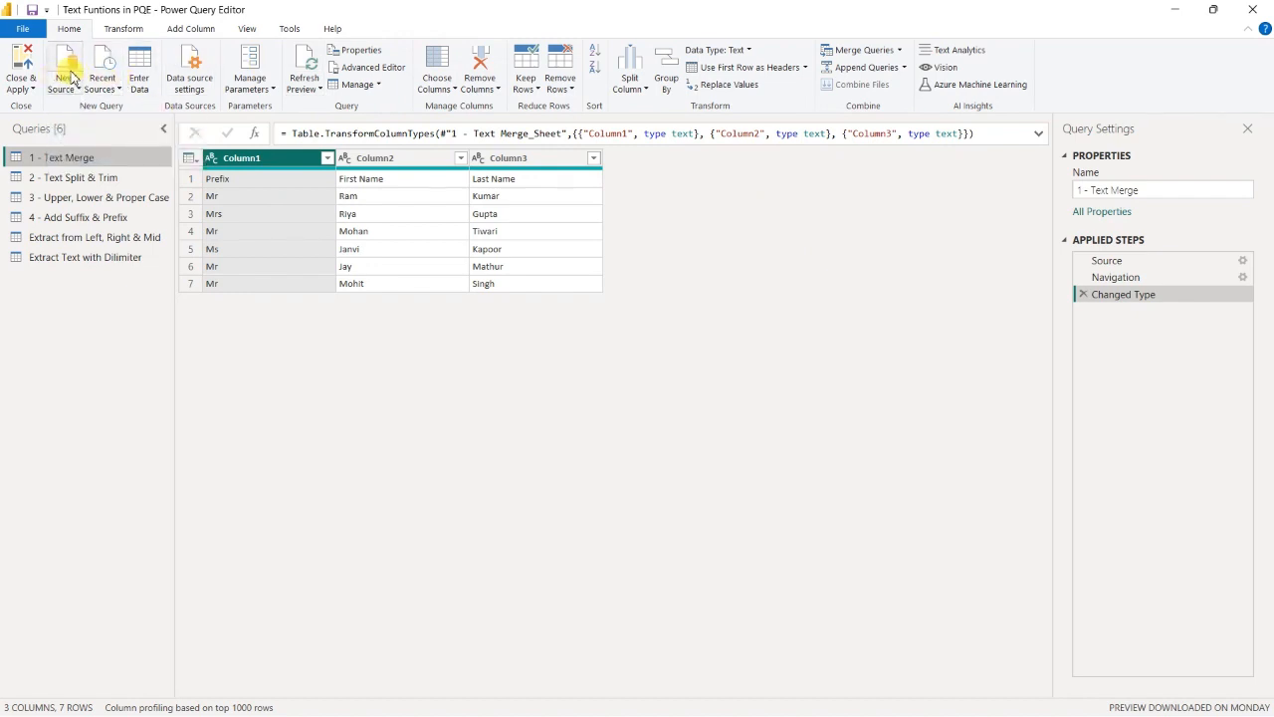
pyautogui.click(559, 86)
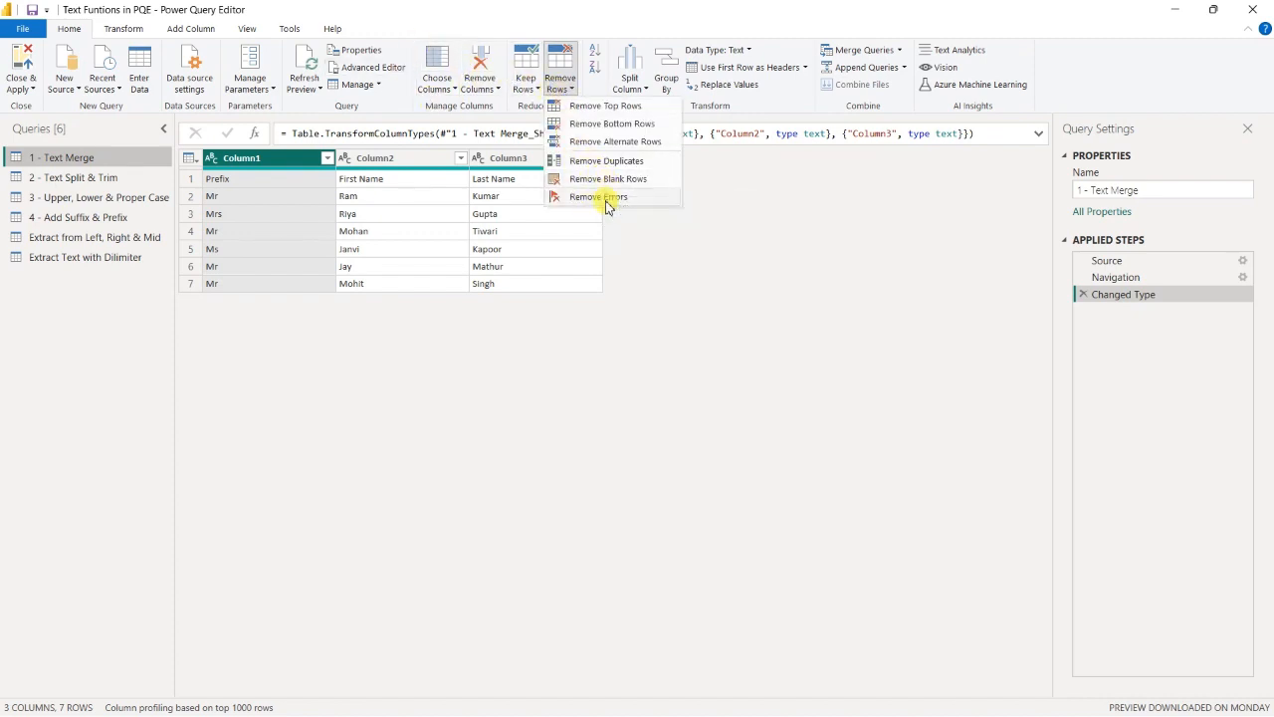
pyautogui.click(527, 84)
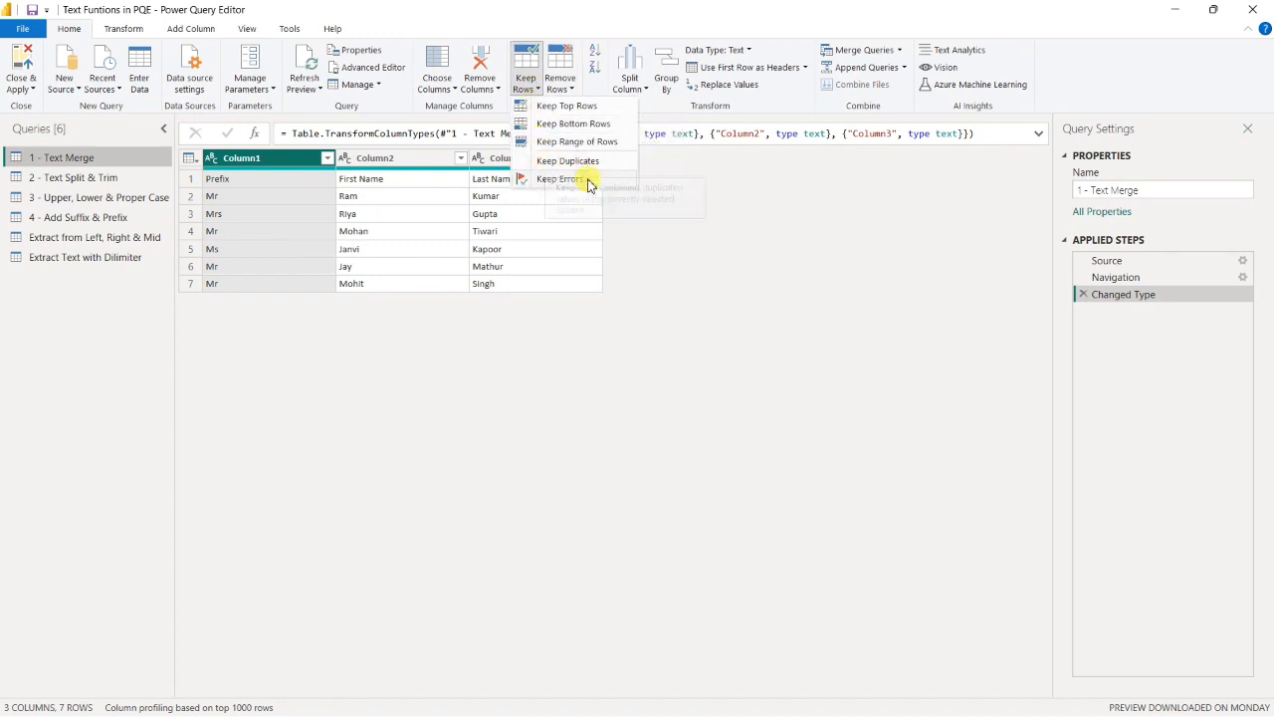
pyautogui.click(480, 88)
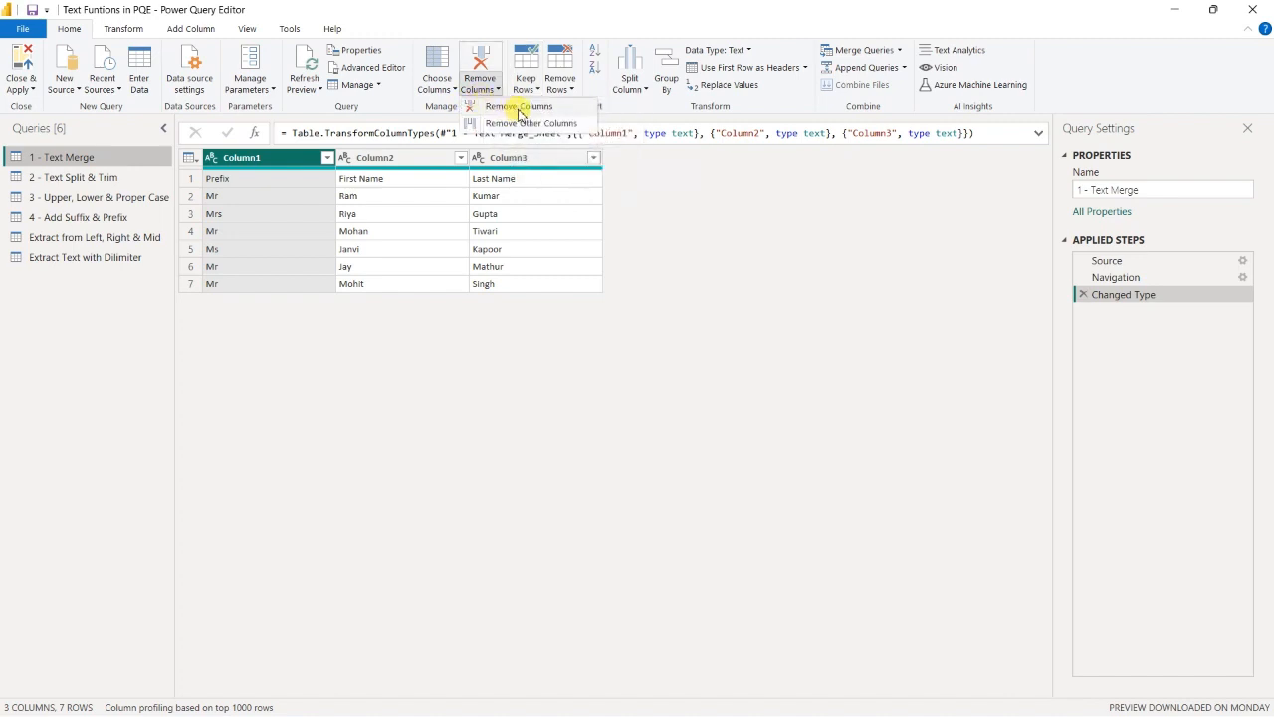
pyautogui.click(811, 105)
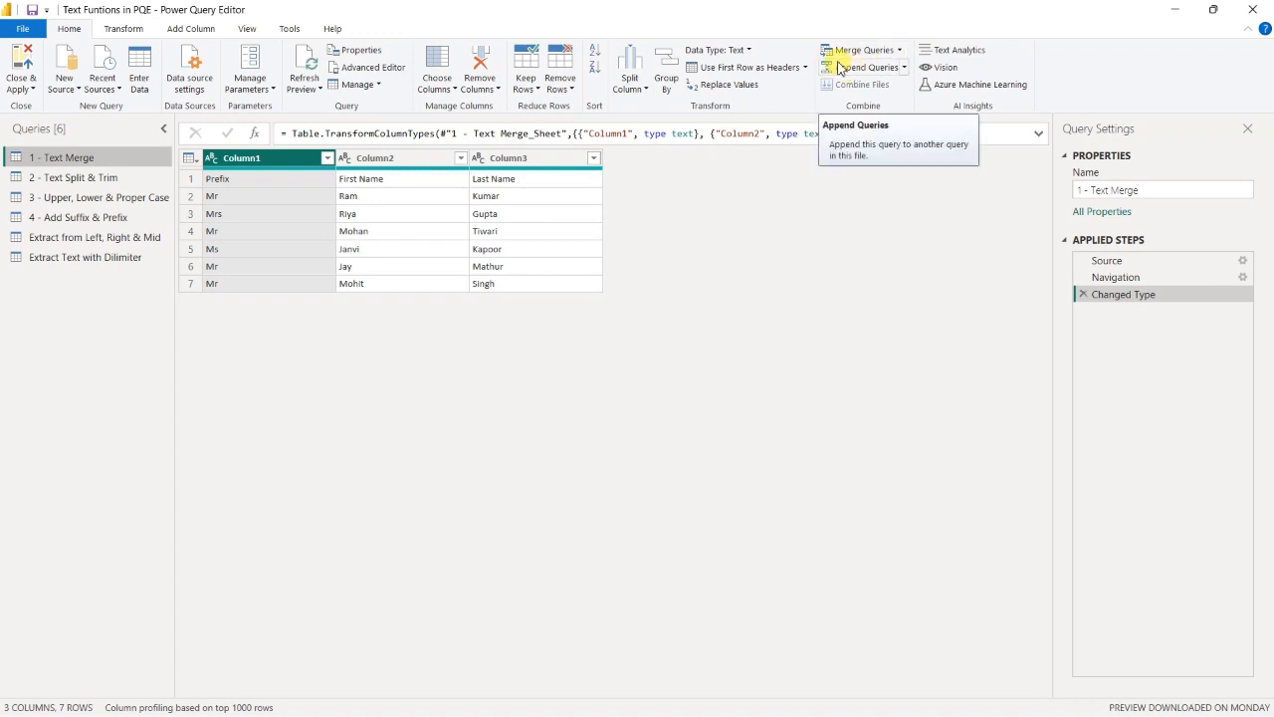
pyautogui.click(748, 54)
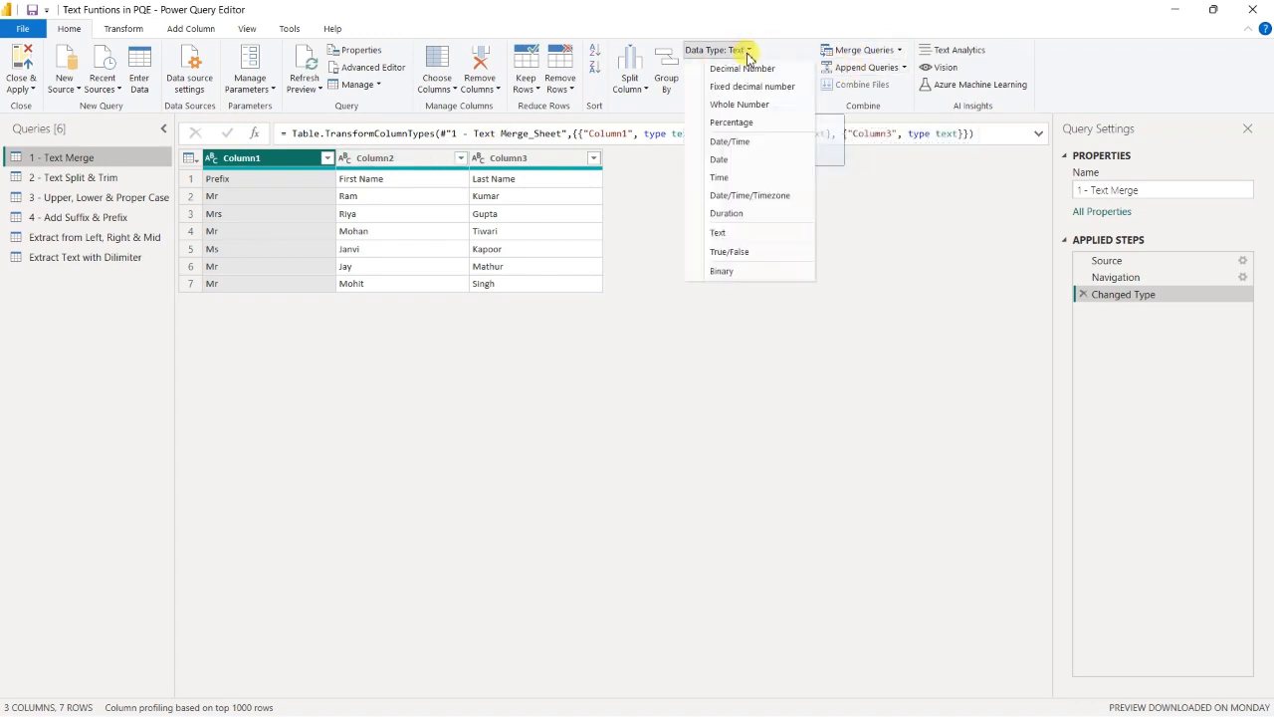
pyautogui.click(372, 158)
pyautogui.click(371, 161)
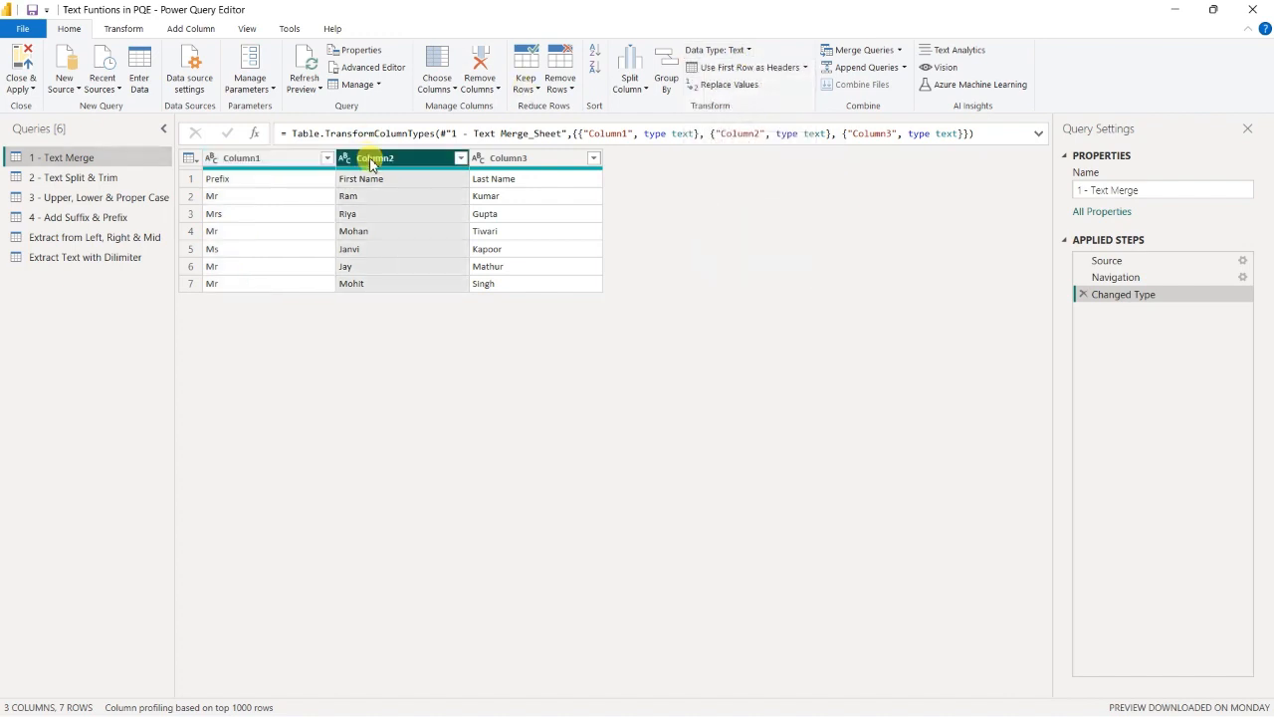
# Examine the available data types and the commands for transforming existing columns and adding new ones.
pyautogui.click(747, 52)
pyautogui.click(677, 187)
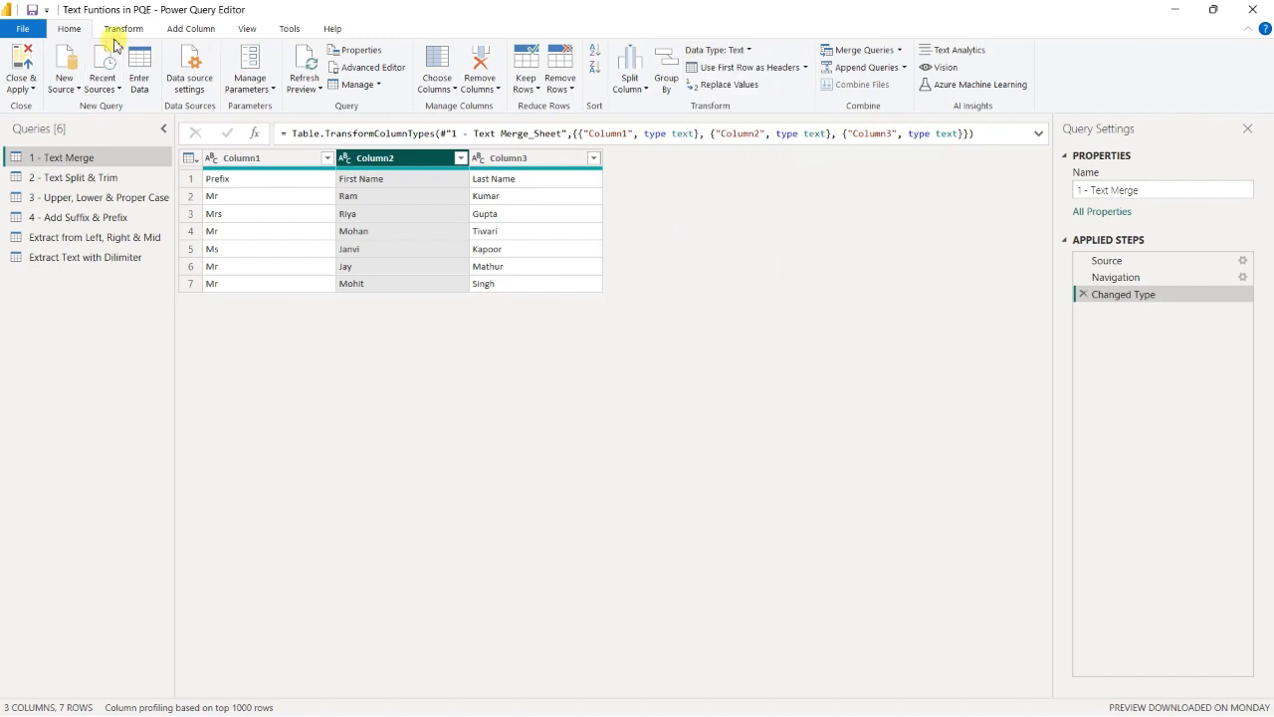
pyautogui.click(123, 28)
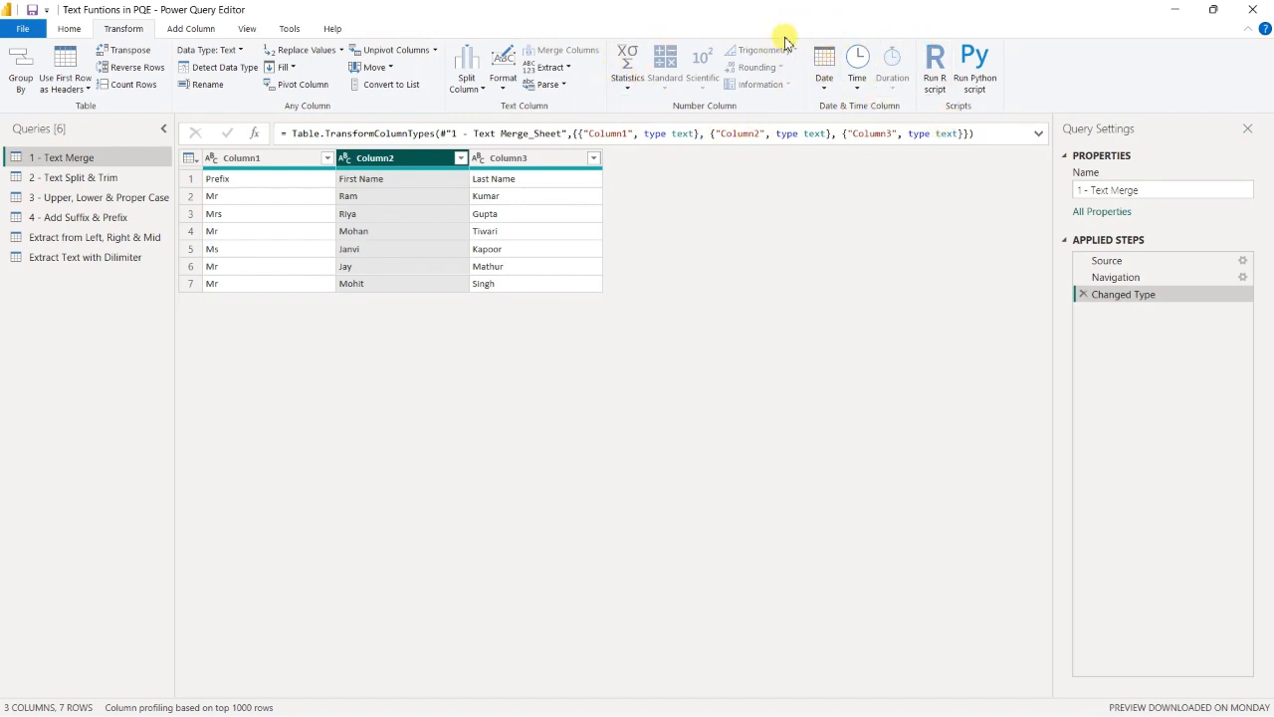
pyautogui.click(182, 29)
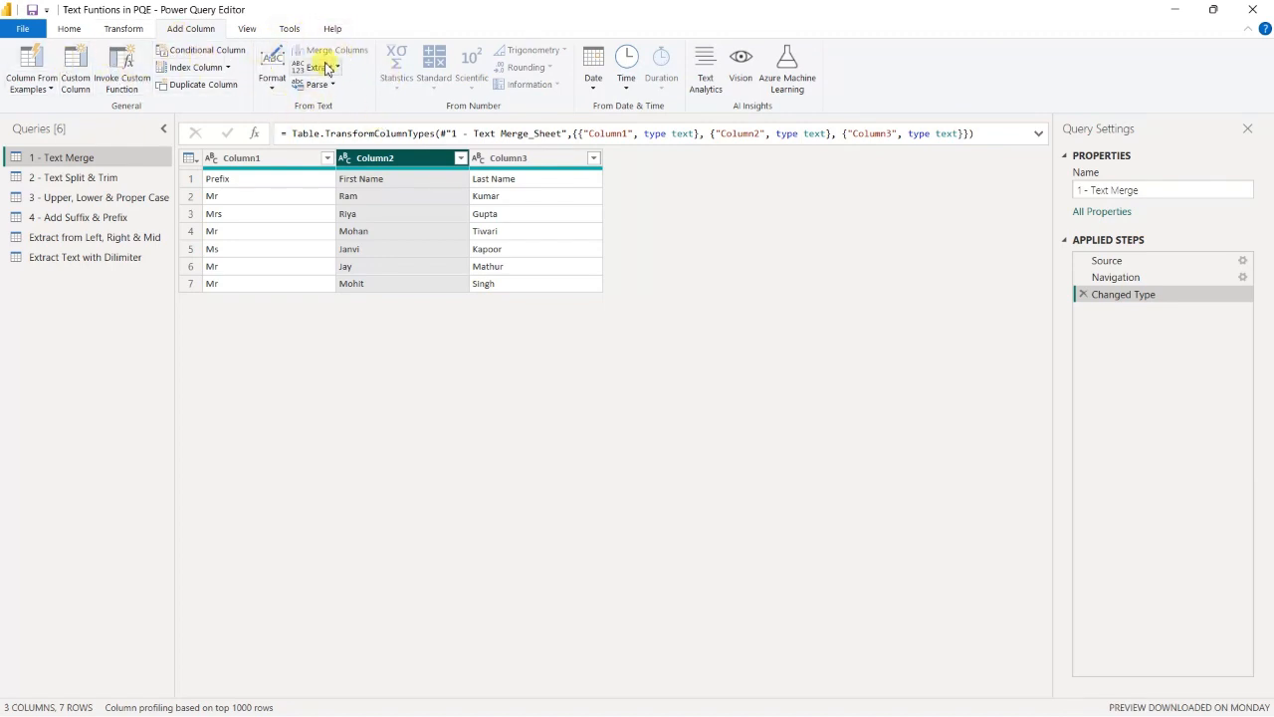
pyautogui.click(130, 30)
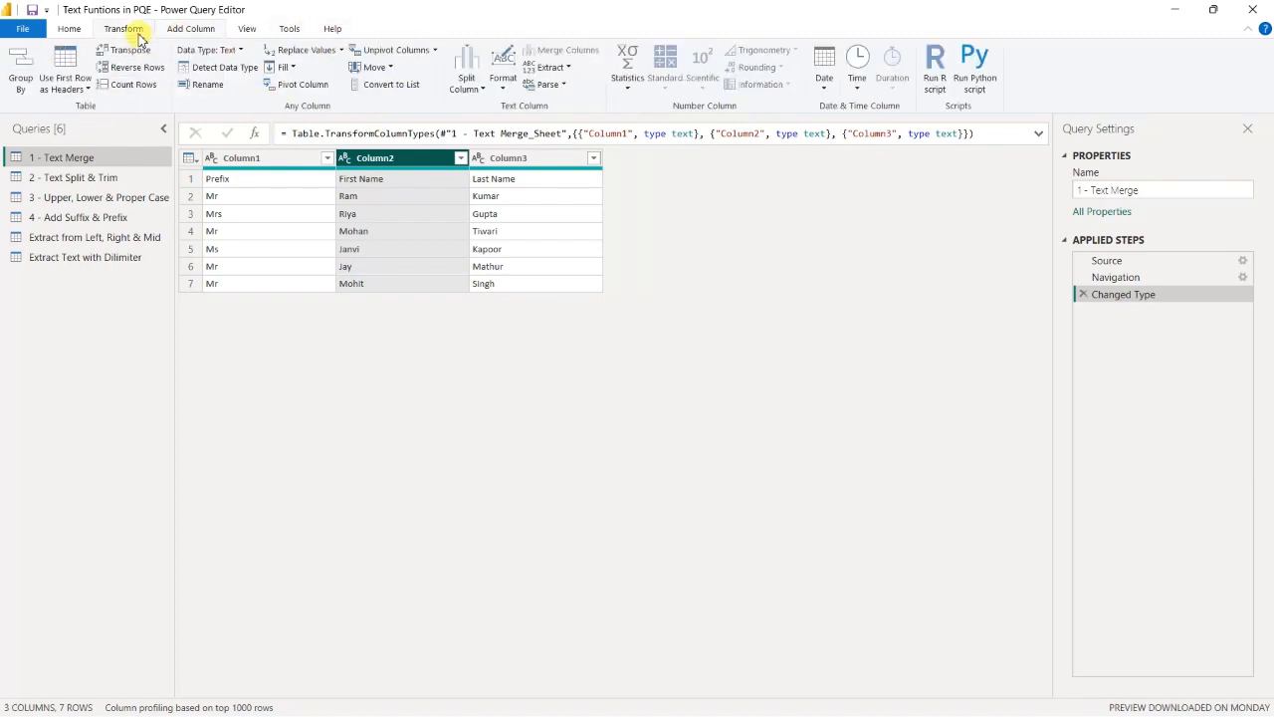
pyautogui.click(227, 32)
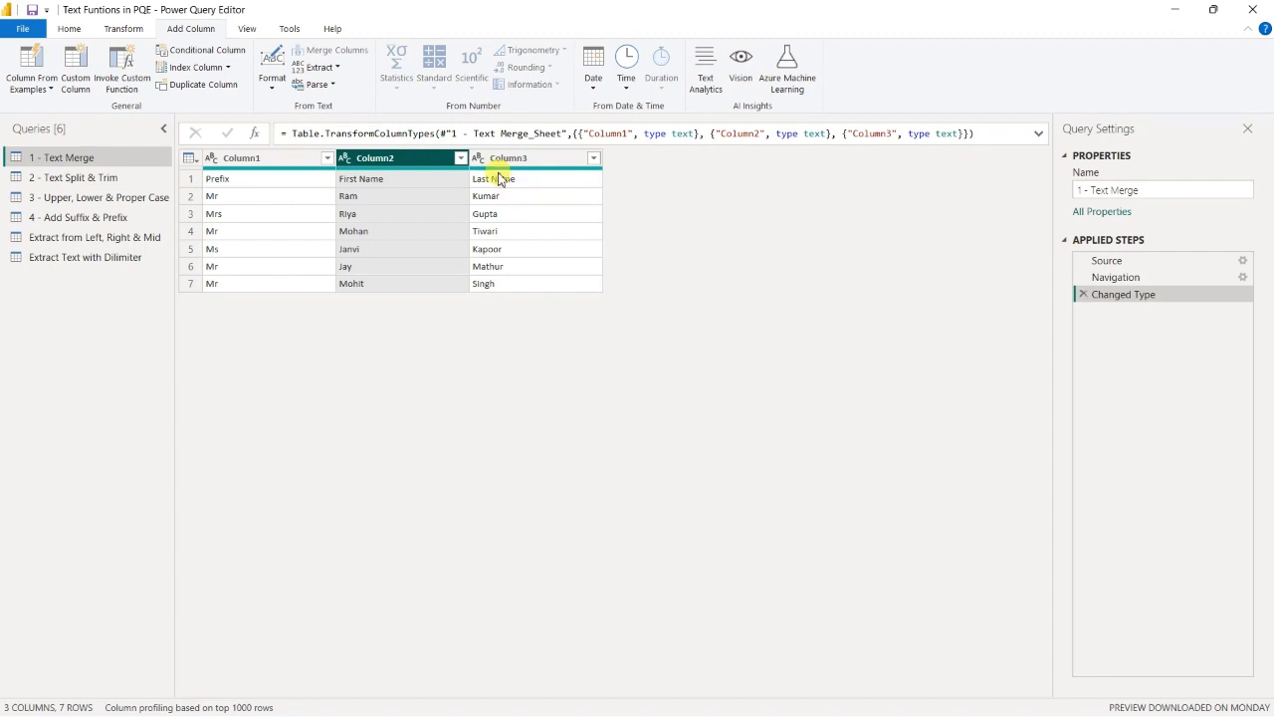
pyautogui.click(123, 28)
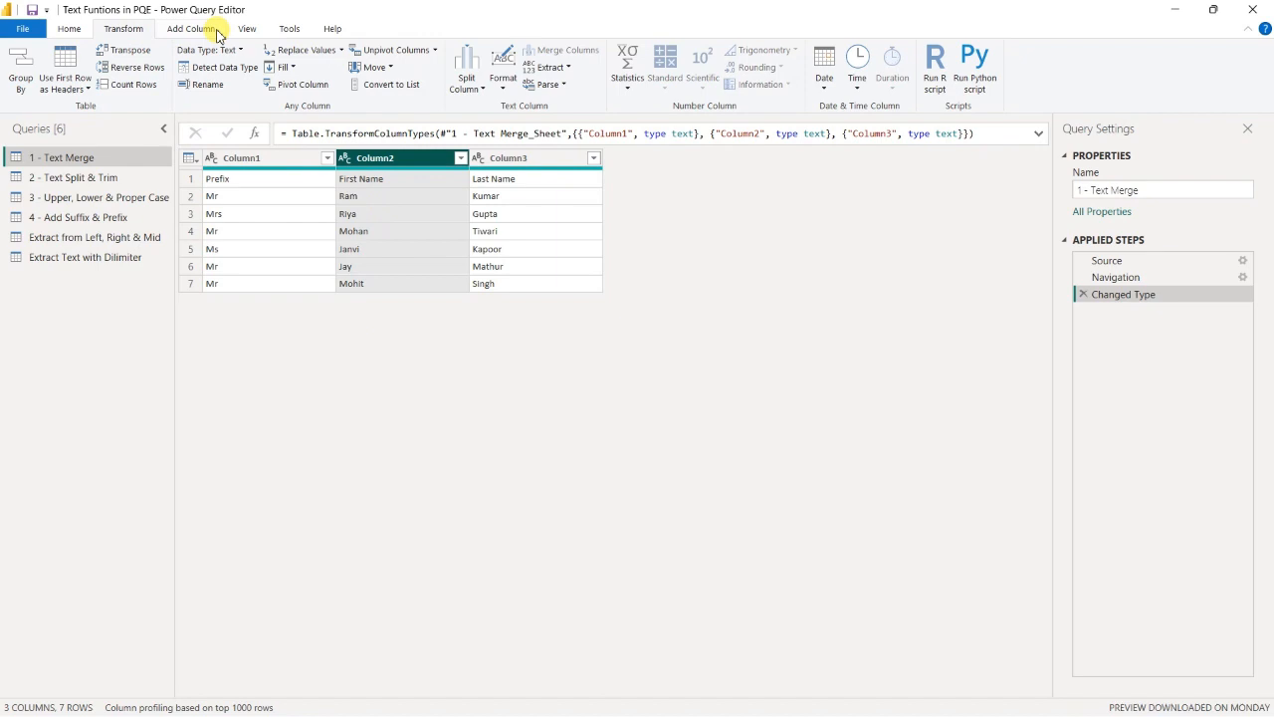
# Hide the formula bar and show it again.
pyautogui.click(251, 32)
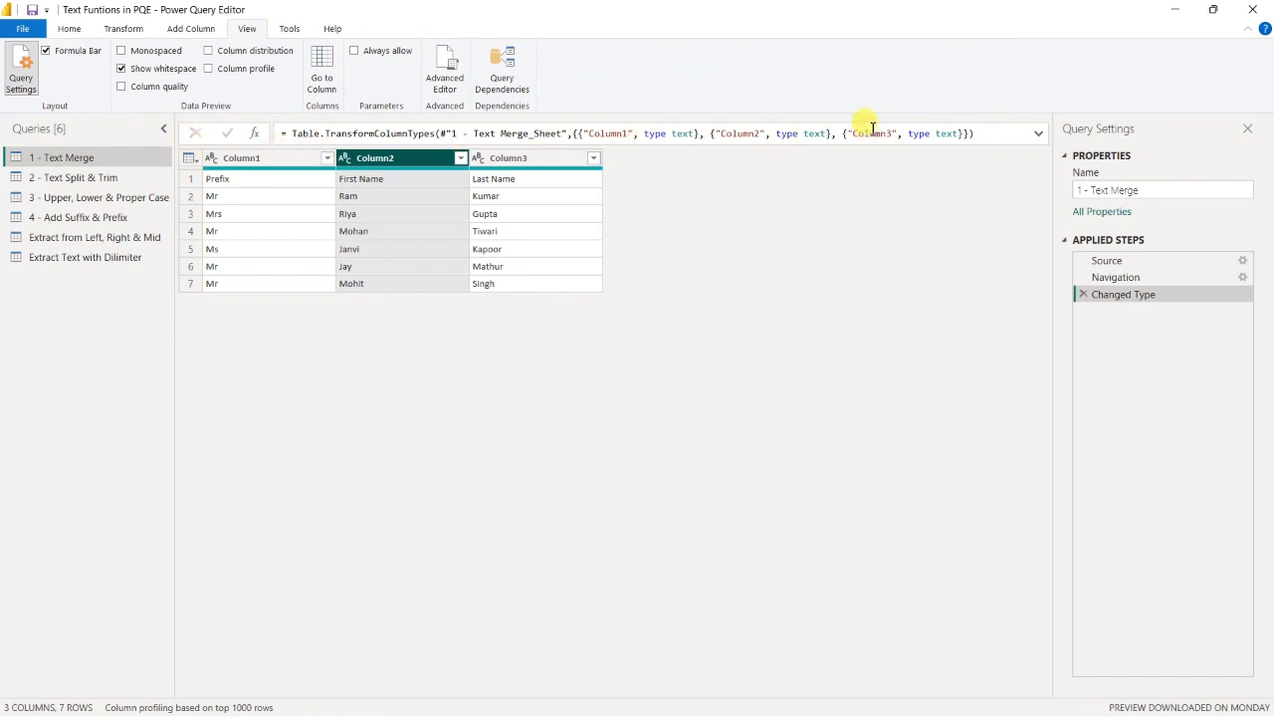
pyautogui.click(46, 54)
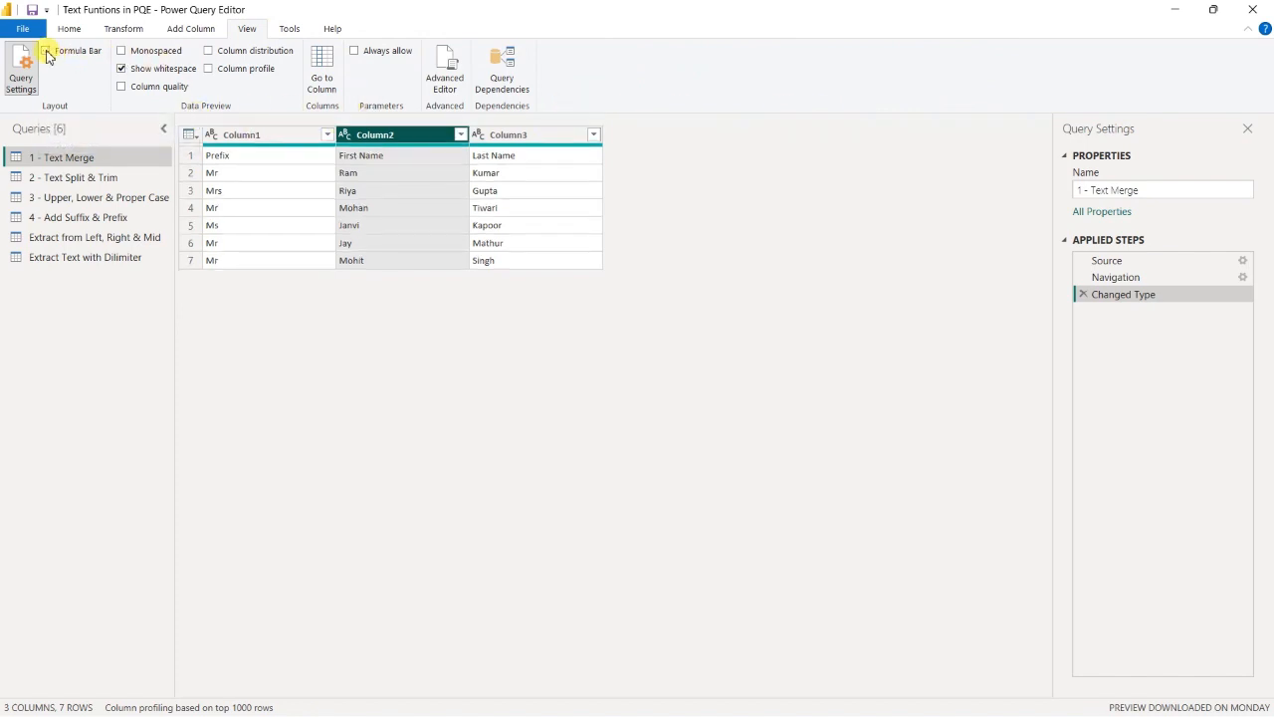
pyautogui.click(45, 53)
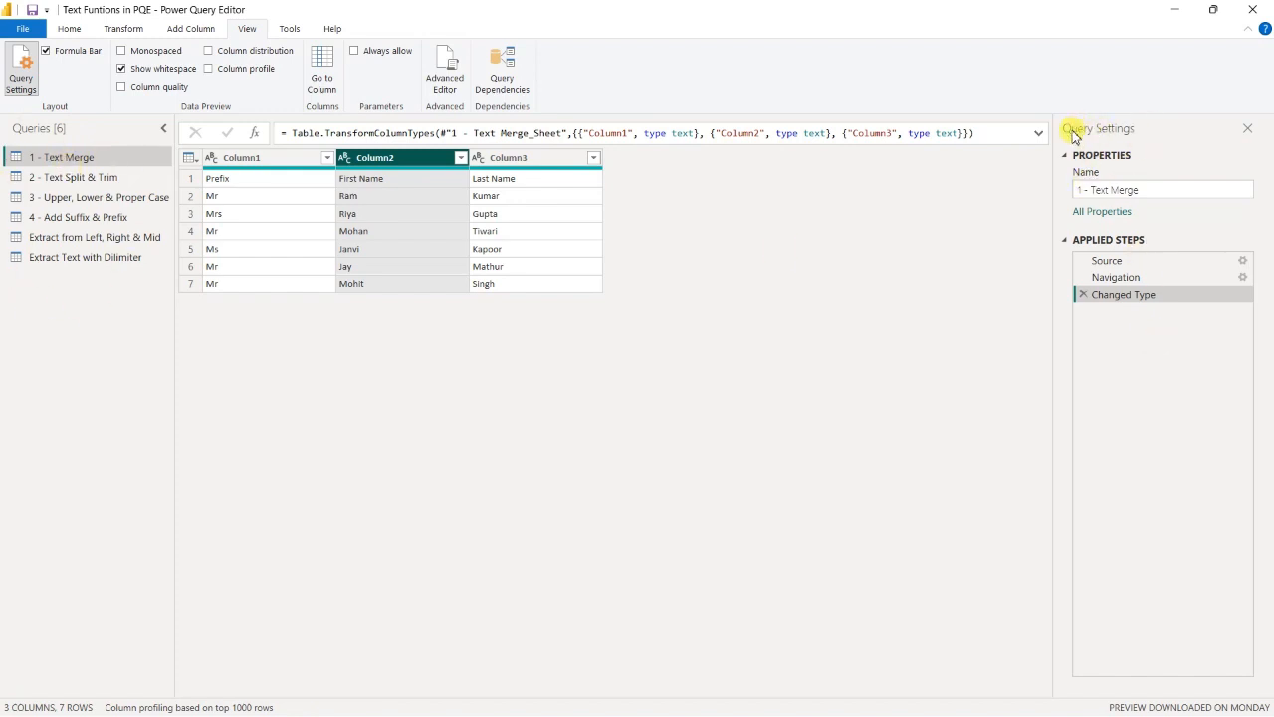
# Rename the 1 - Text Merge query to Merged Table.
pyautogui.moveTo(1135, 189); pyautogui.dragTo(1075, 190)
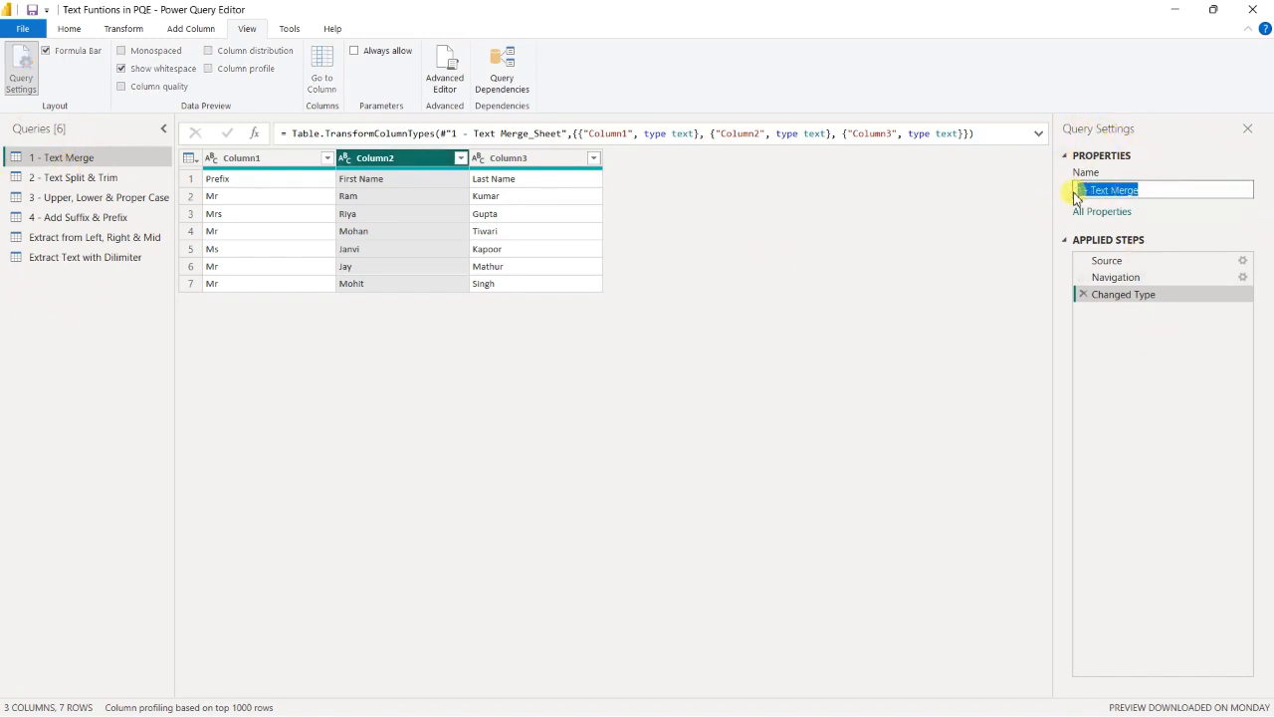
pyautogui.click(1159, 191)
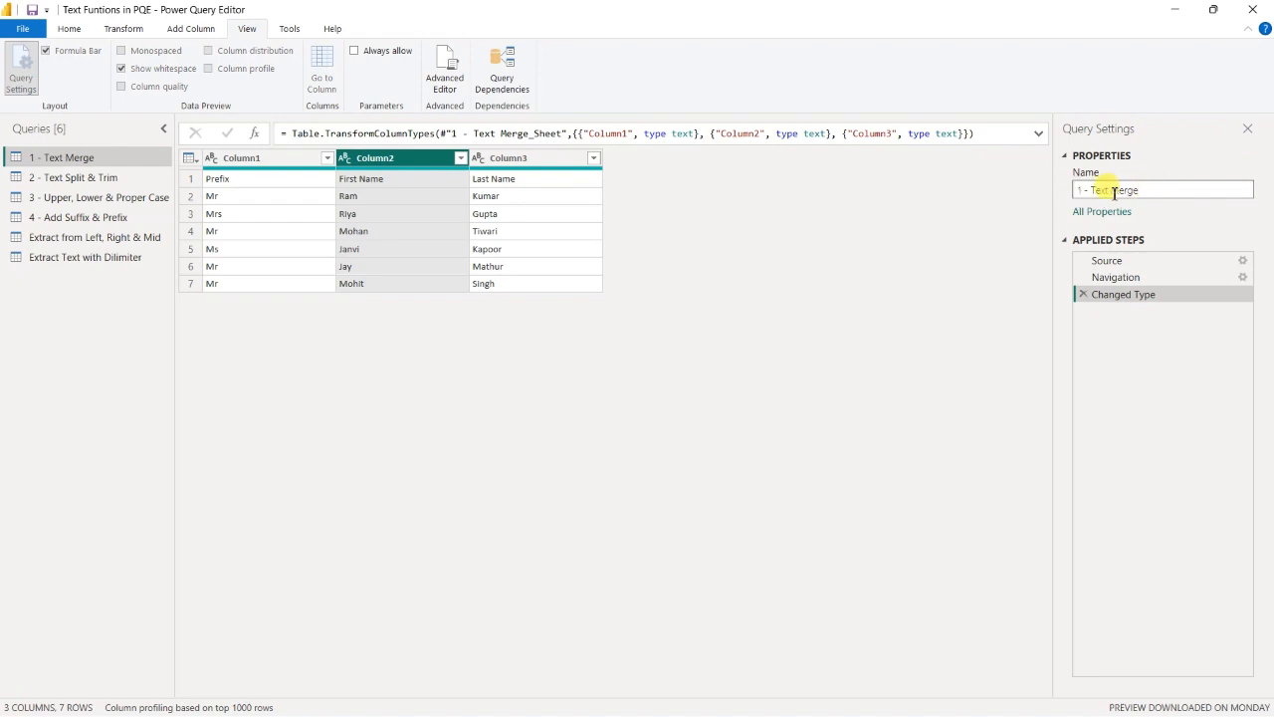
pyautogui.moveTo(1110, 190); pyautogui.dragTo(1076, 190)
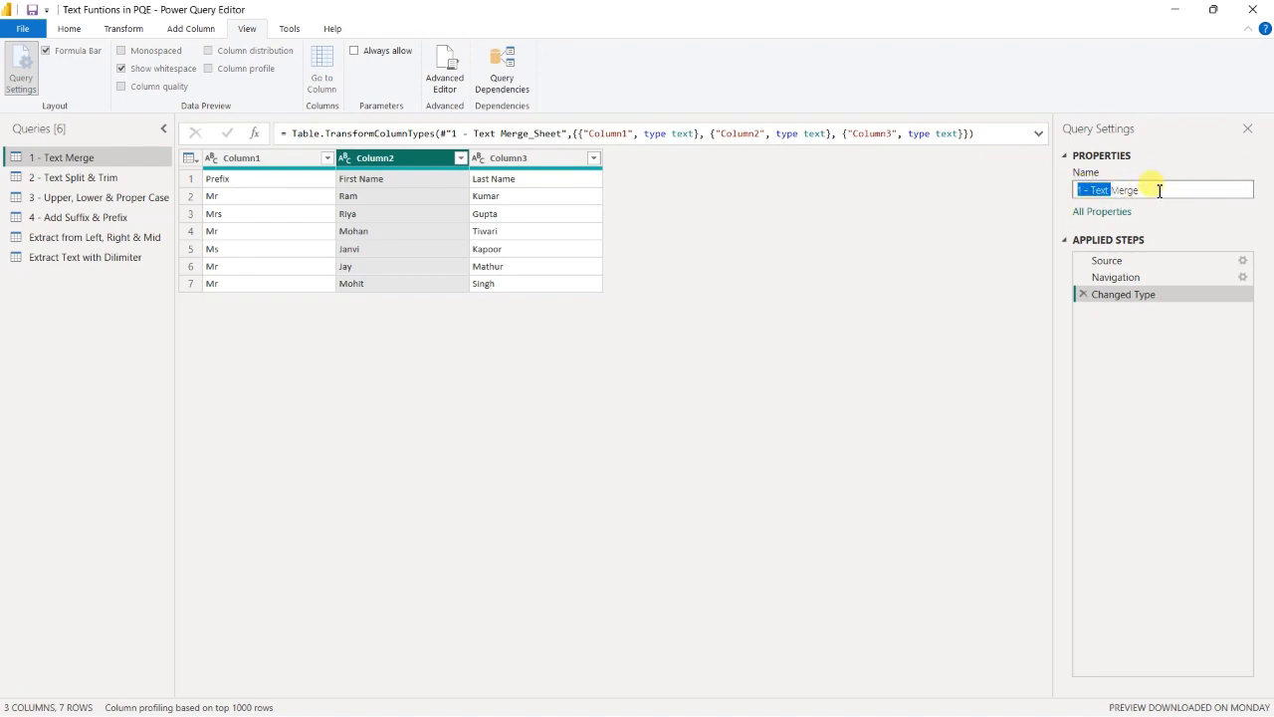
pyautogui.moveTo(1160, 191); pyautogui.dragTo(1057, 193)
pyautogui.write('C')
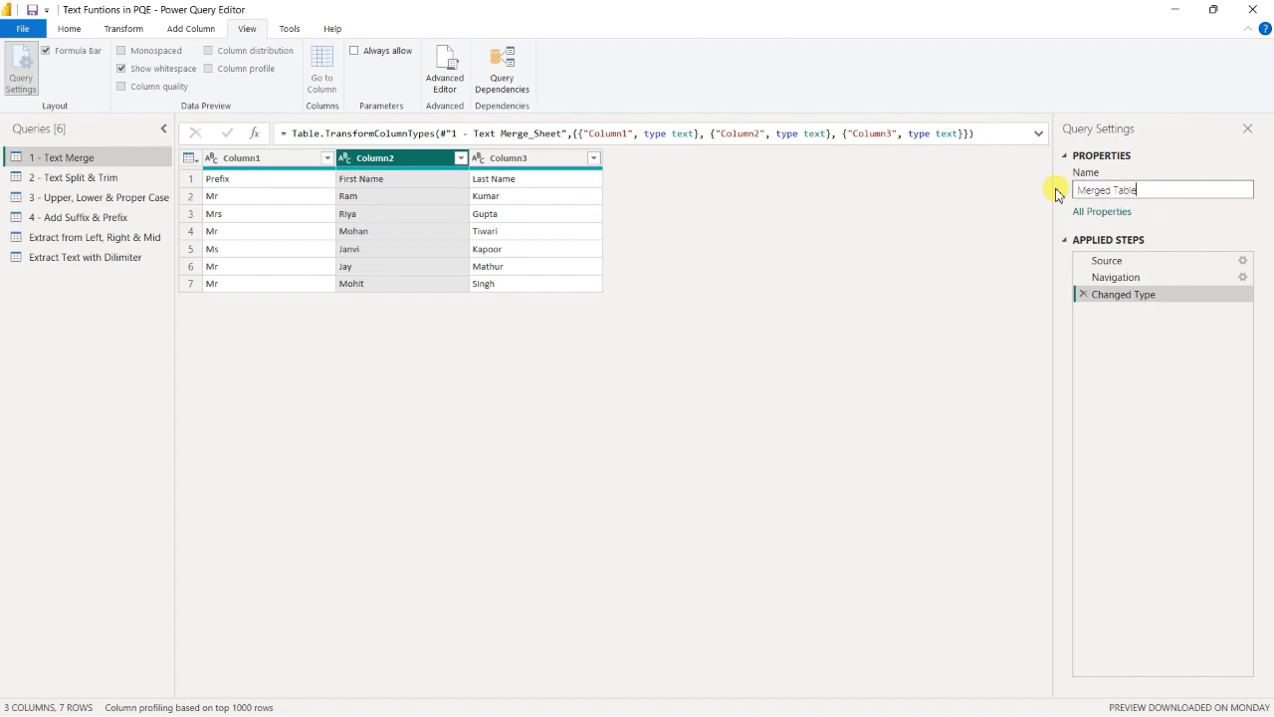
pyautogui.press('Return')
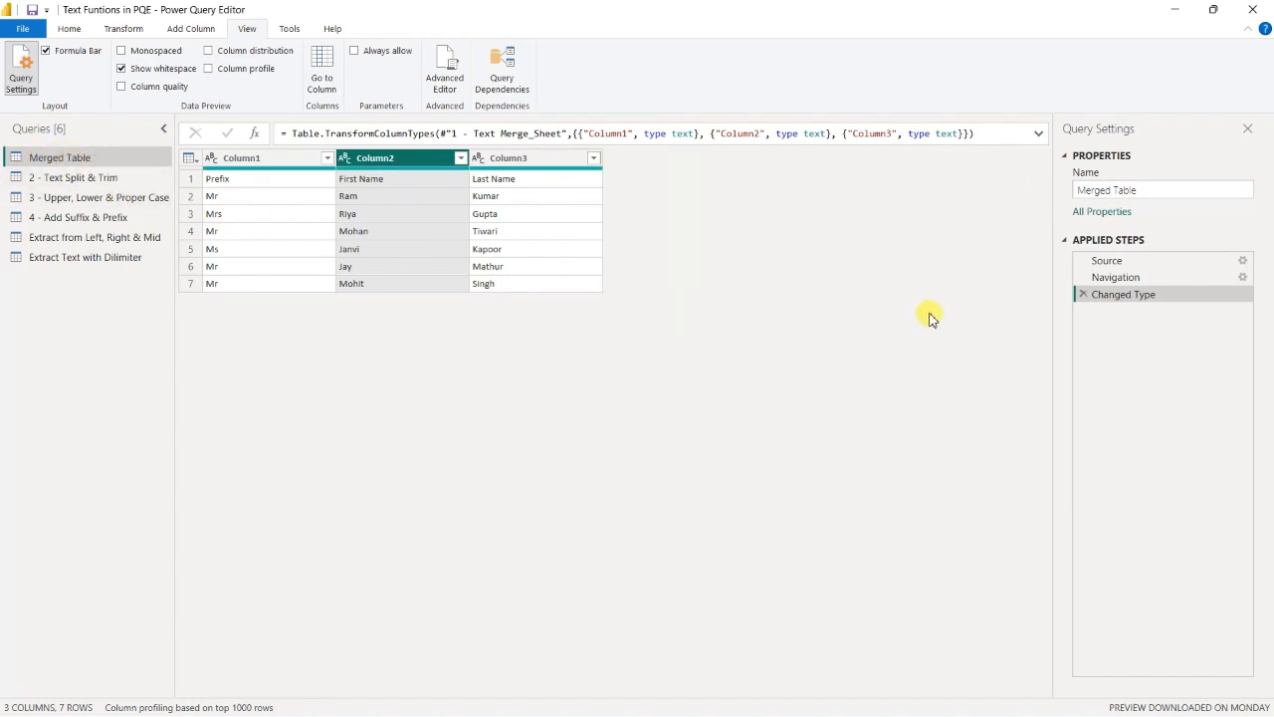
# Examine the Merged Table query's full properties, including its description and load and refresh options, and close them without changes.
pyautogui.click(1102, 212)
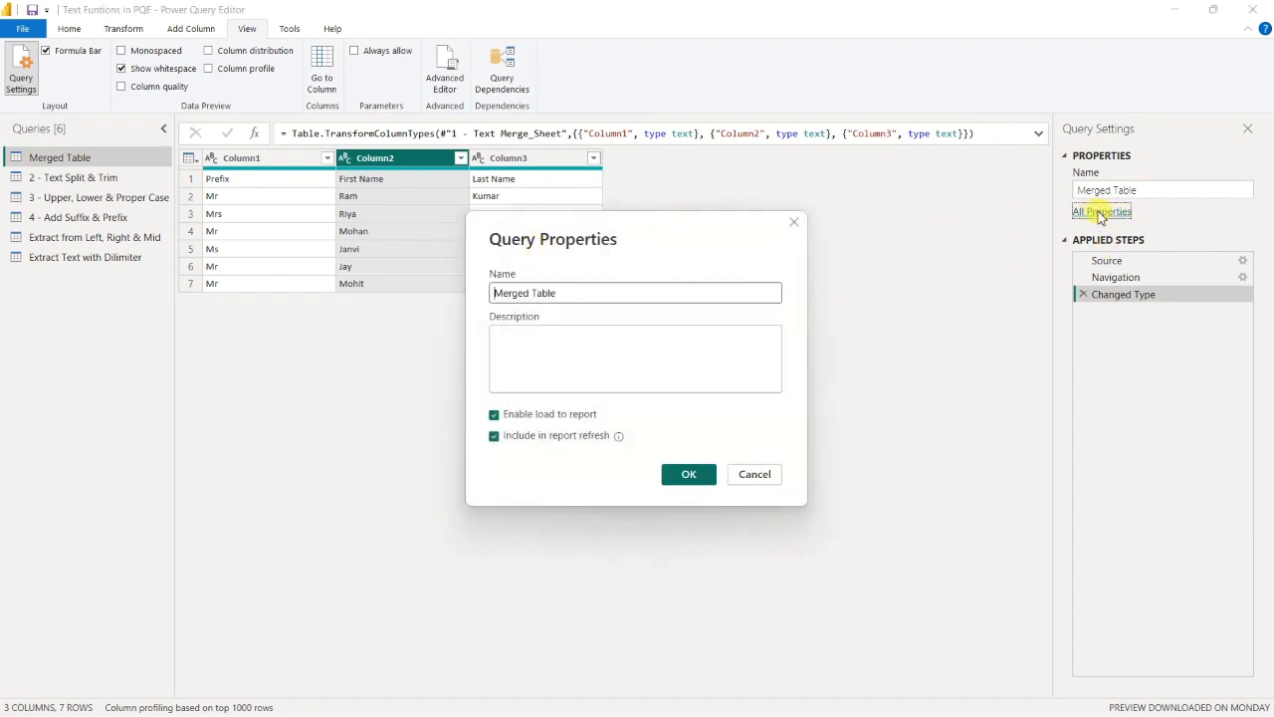
pyautogui.click(556, 347)
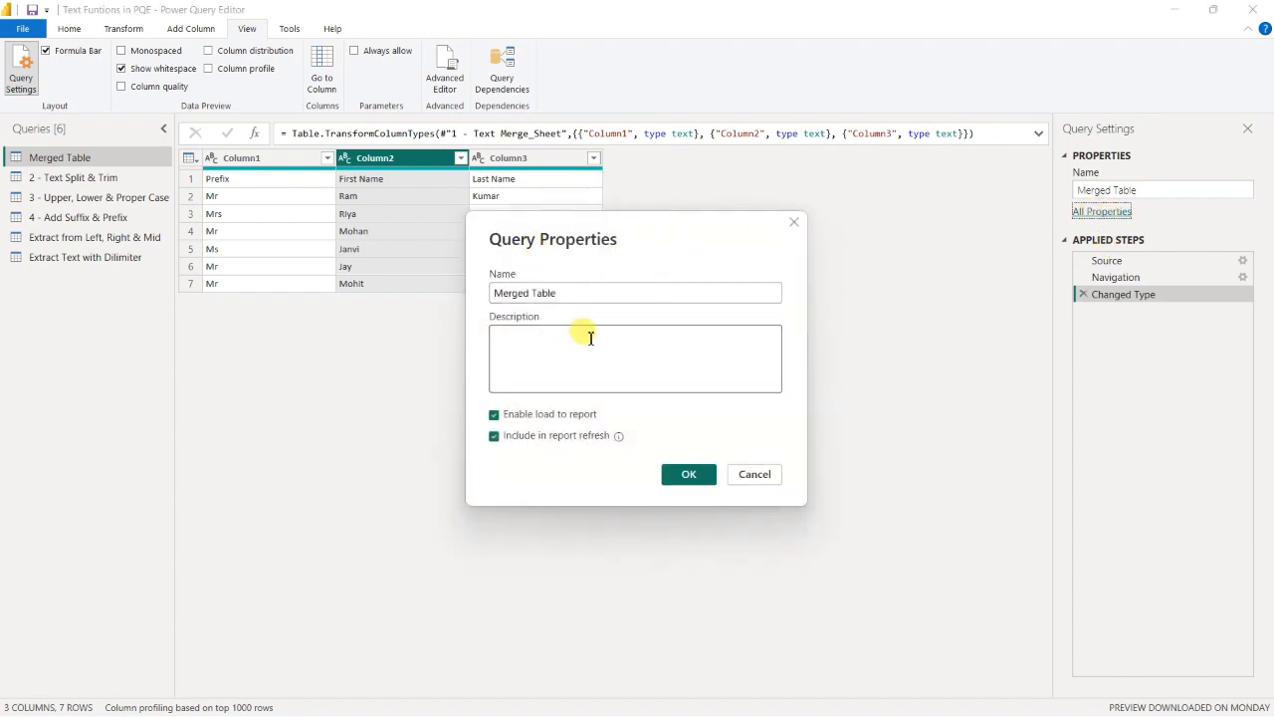
pyautogui.click(794, 225)
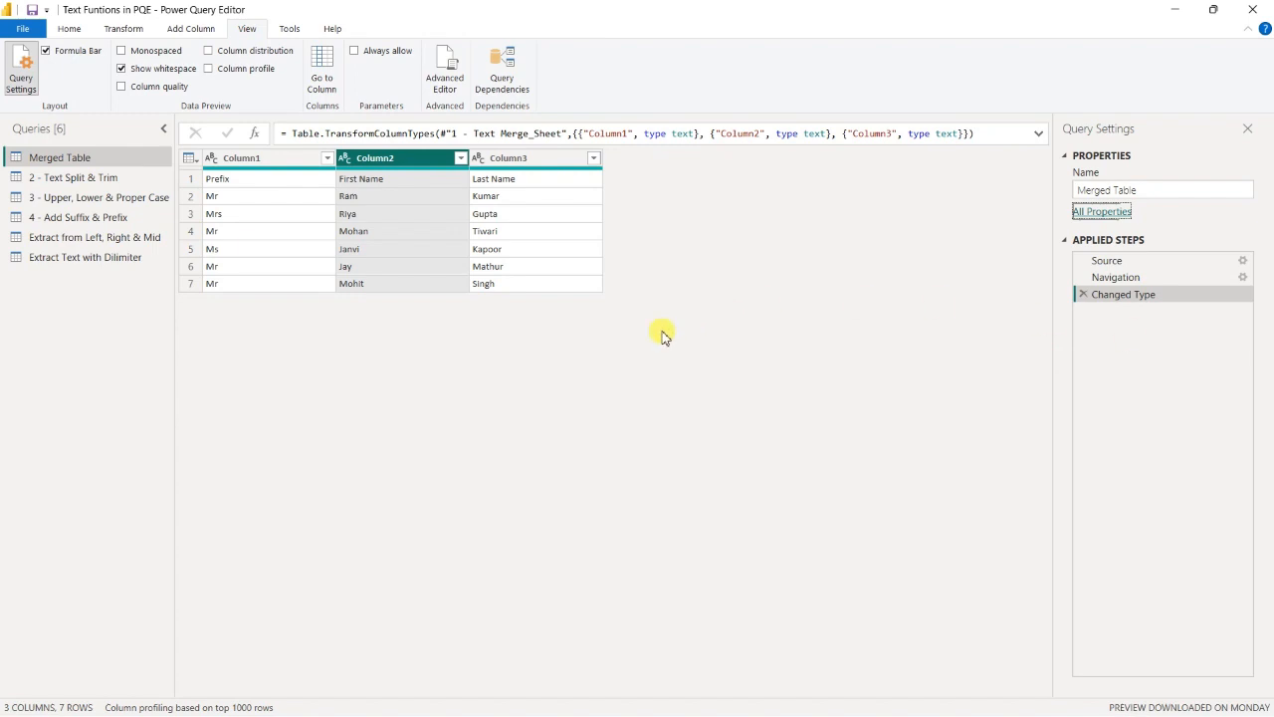
# Look through the data of the other queries to check their column headers, and return to the Merged Table query.
pyautogui.moveTo(239, 167)
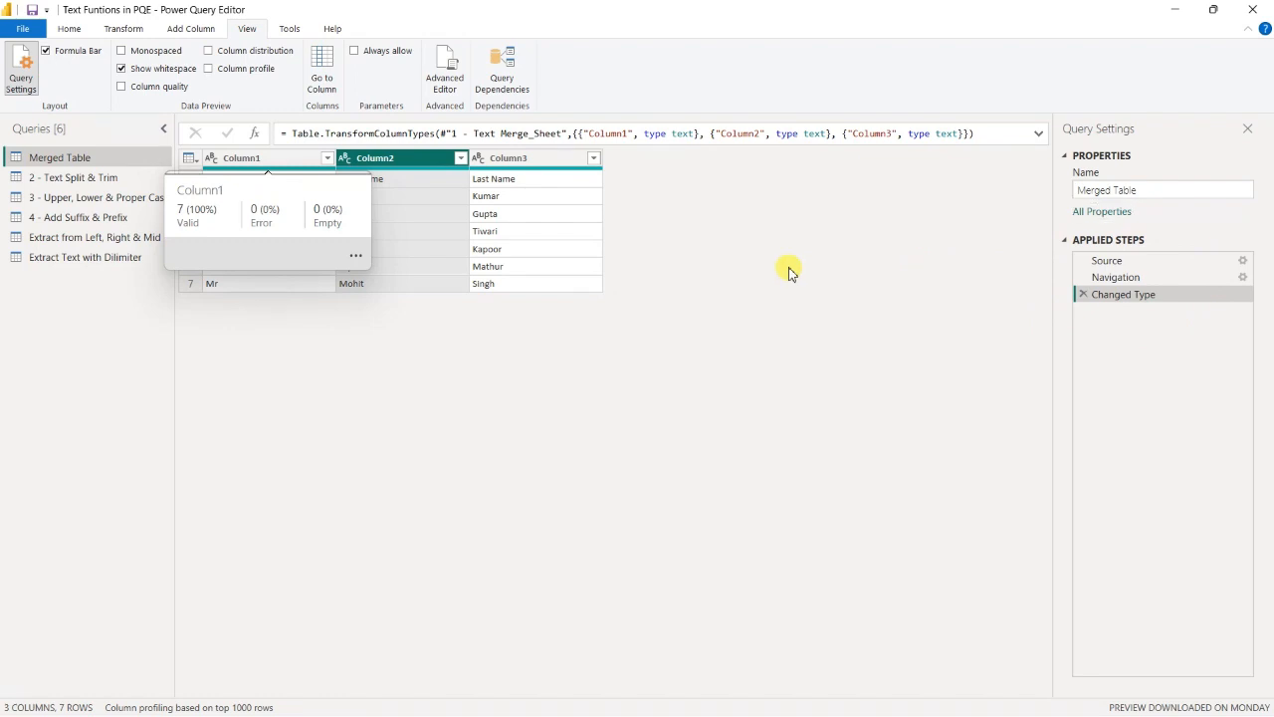
pyautogui.moveTo(80, 177); pyautogui.dragTo(88, 206)
pyautogui.click(88, 203)
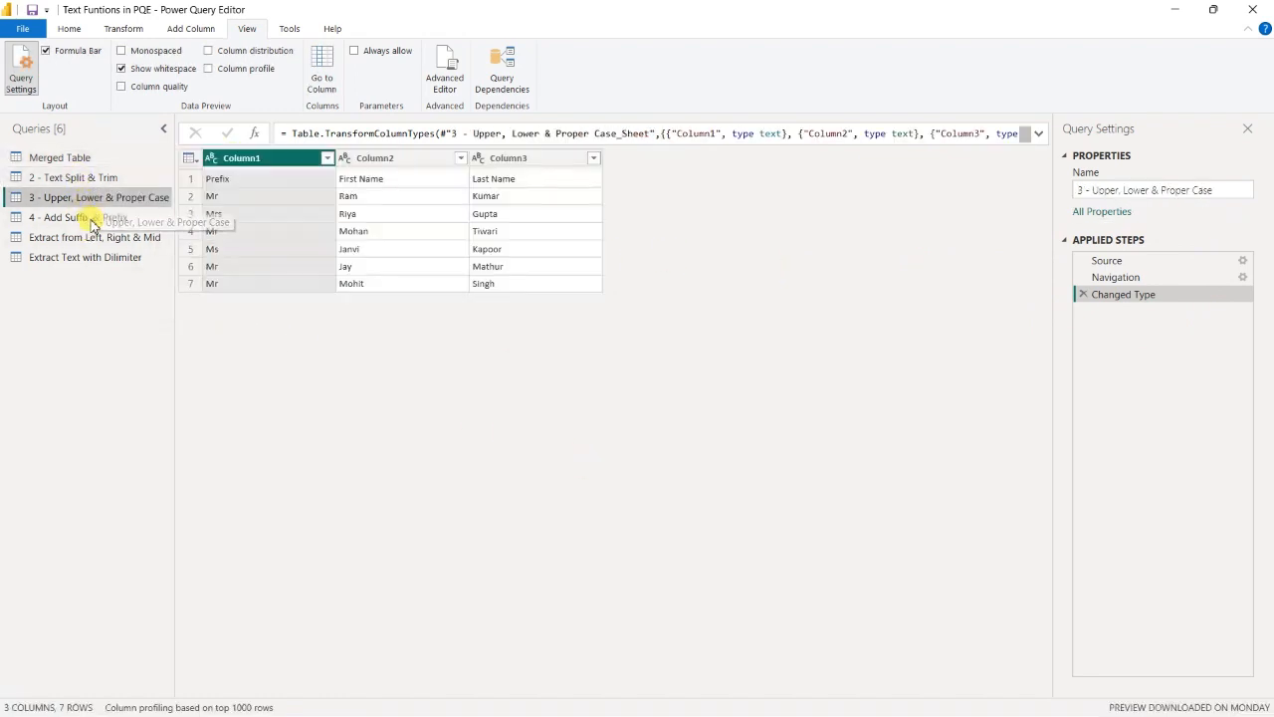
pyautogui.click(91, 219)
pyautogui.click(96, 242)
pyautogui.click(99, 257)
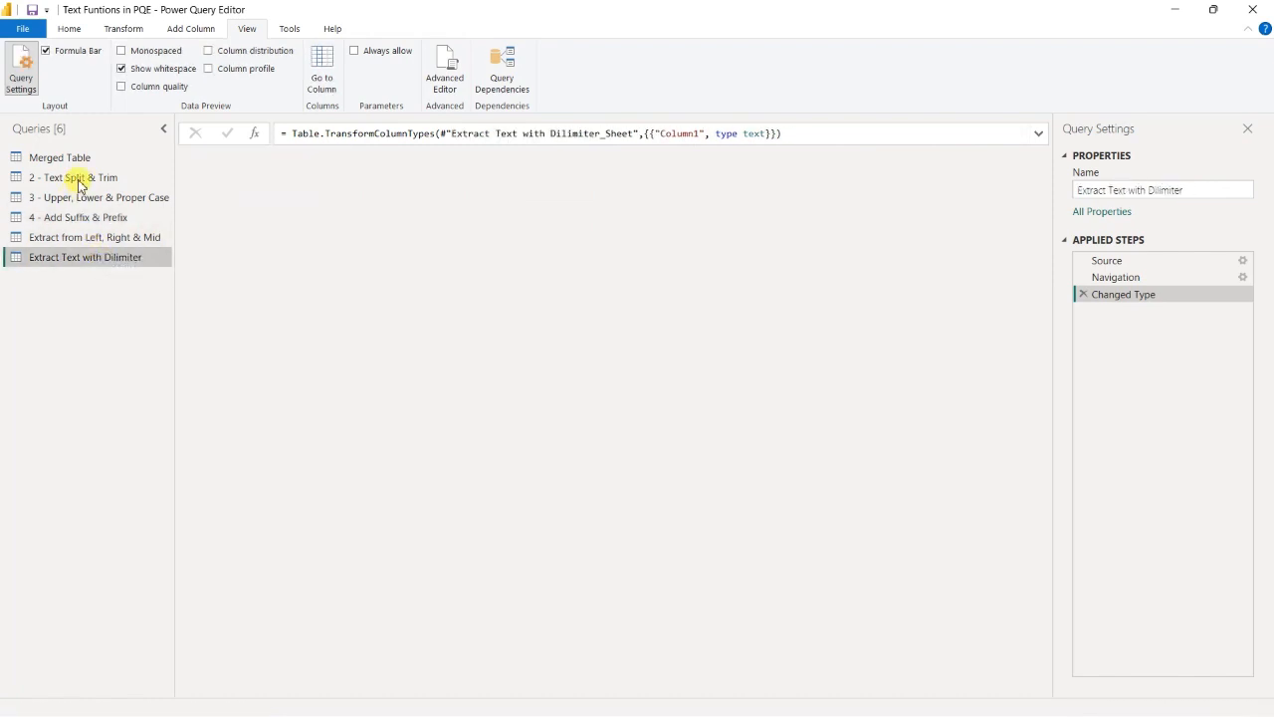
pyautogui.click(72, 158)
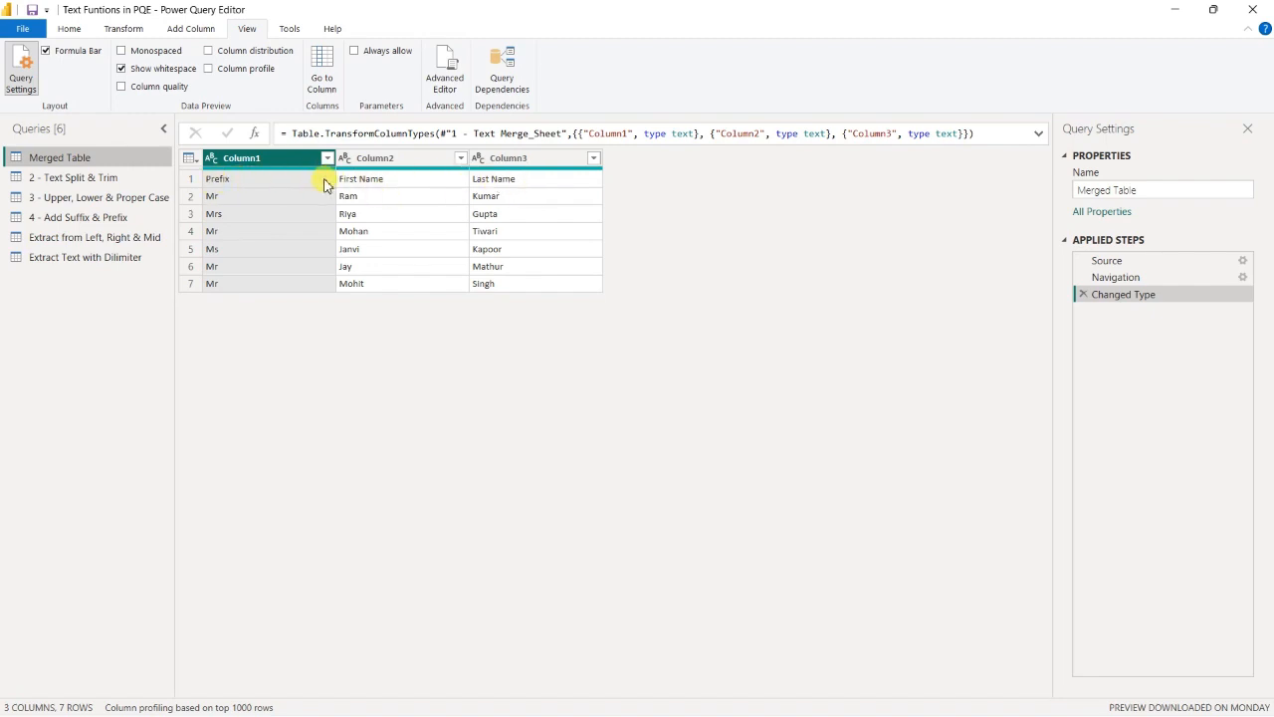
pyautogui.click(100, 179)
pyautogui.click(87, 199)
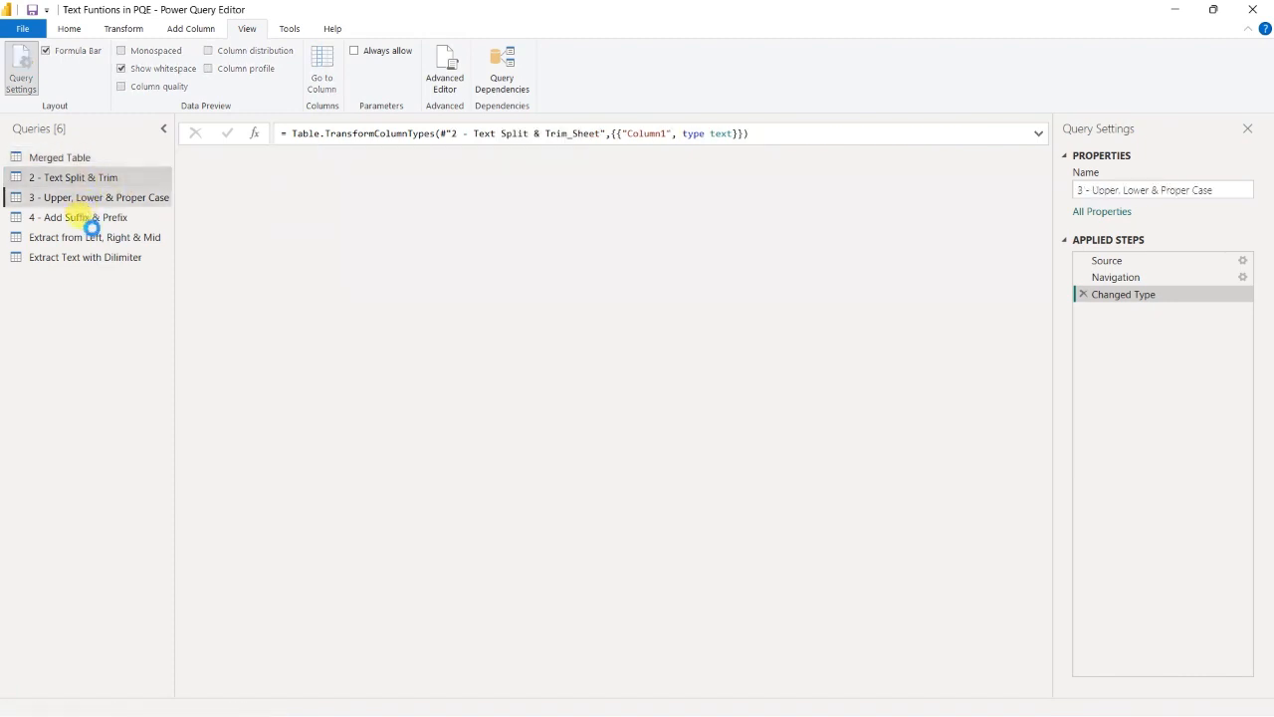
pyautogui.click(95, 159)
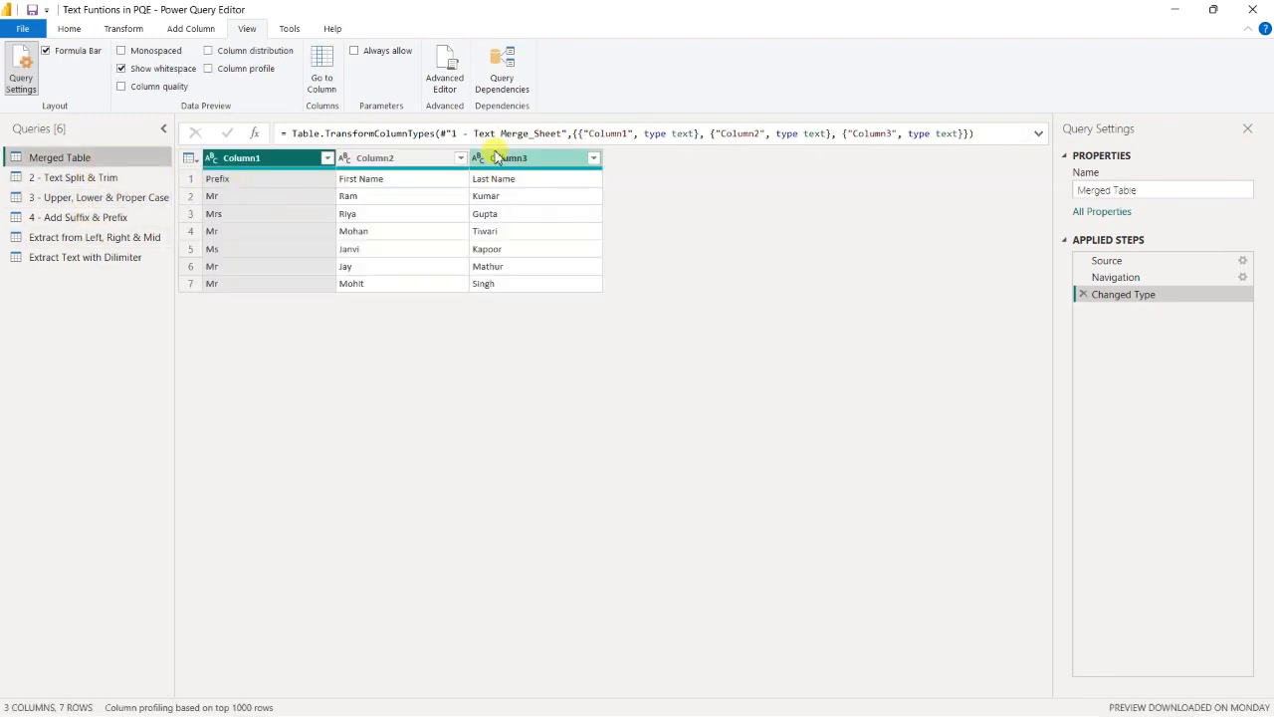
# Promote the first row of the Merged Table query to column headers.
pyautogui.click(67, 29)
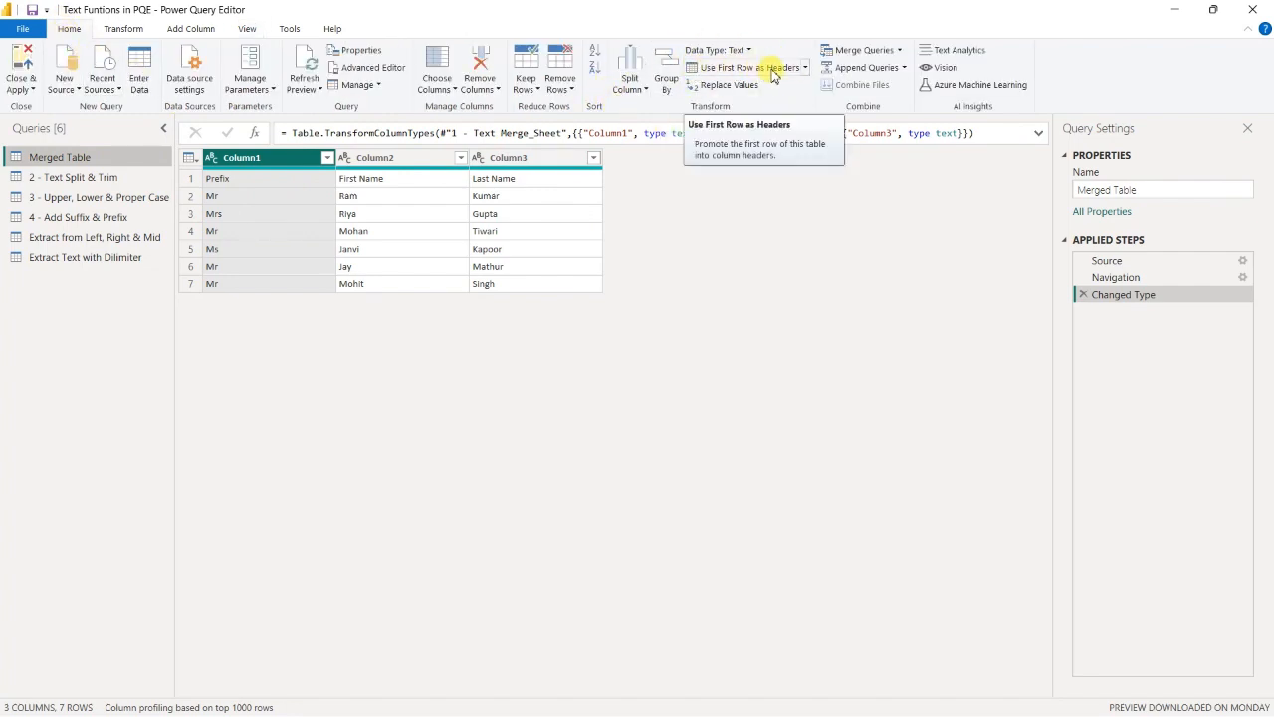
pyautogui.click(804, 67)
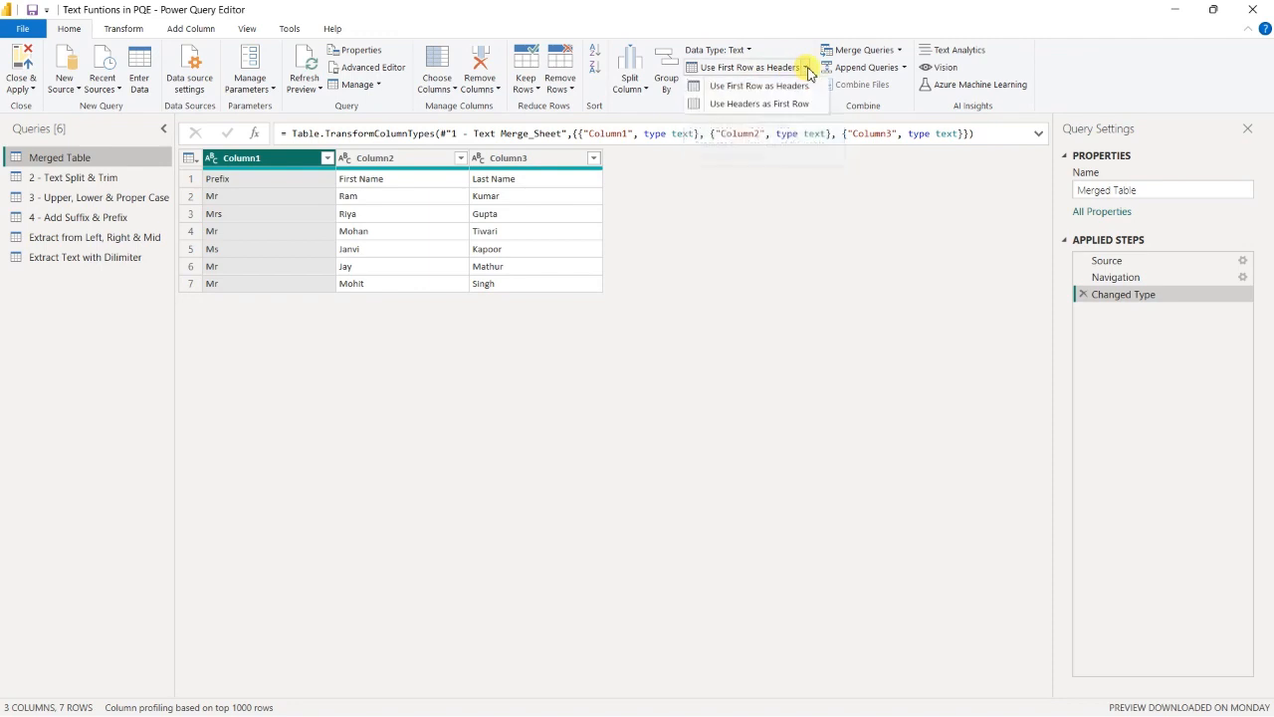
pyautogui.click(745, 87)
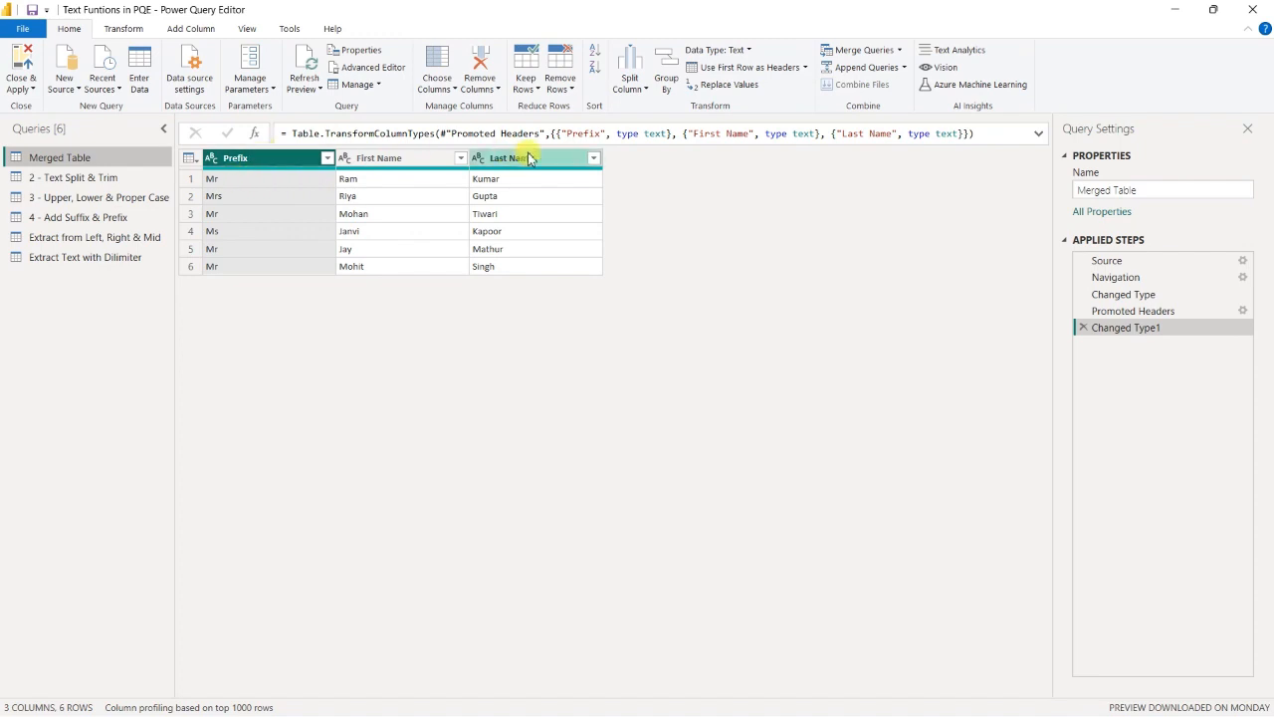
# Demote the Merged Table headers back to the first row and promote them again.
pyautogui.click(804, 67)
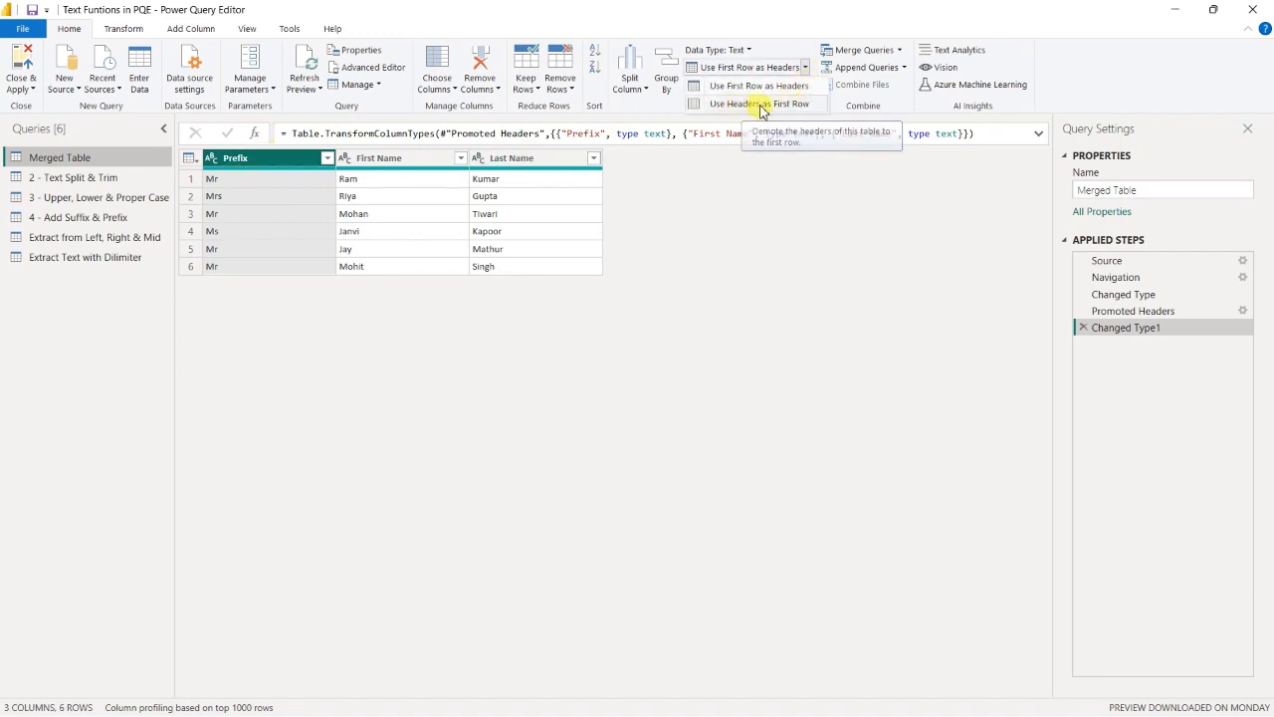
pyautogui.click(775, 105)
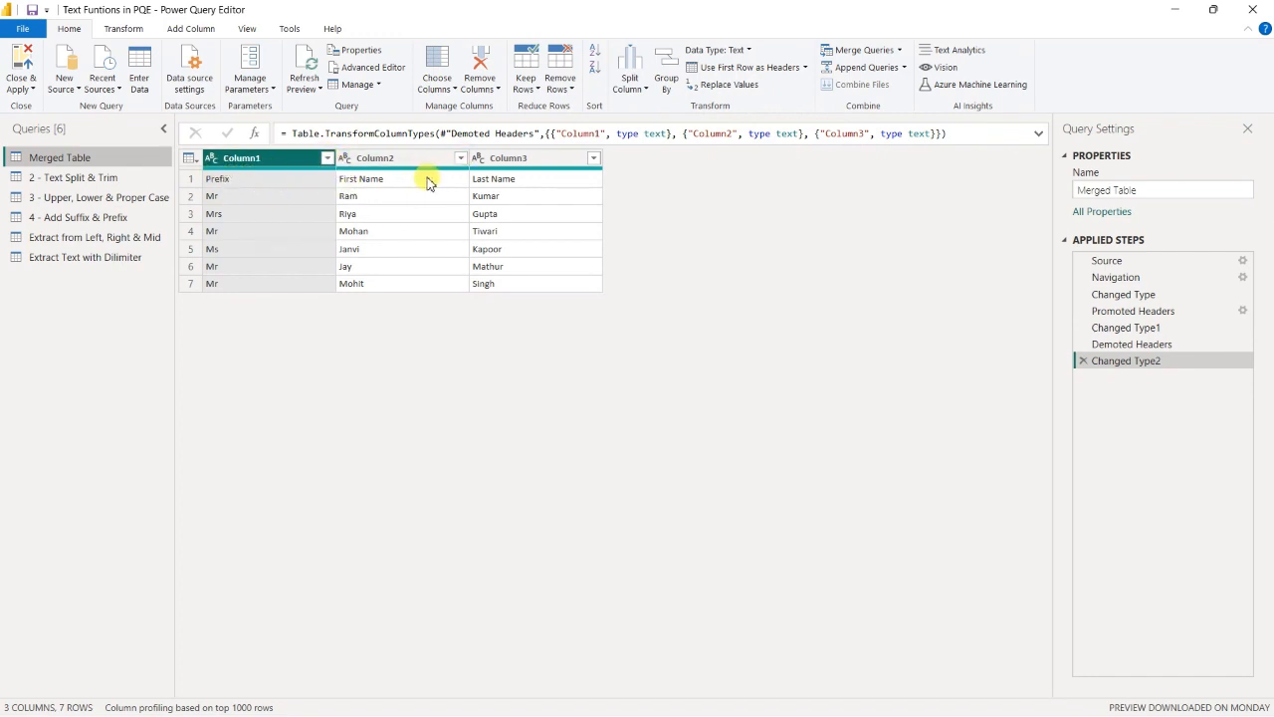
pyautogui.click(749, 70)
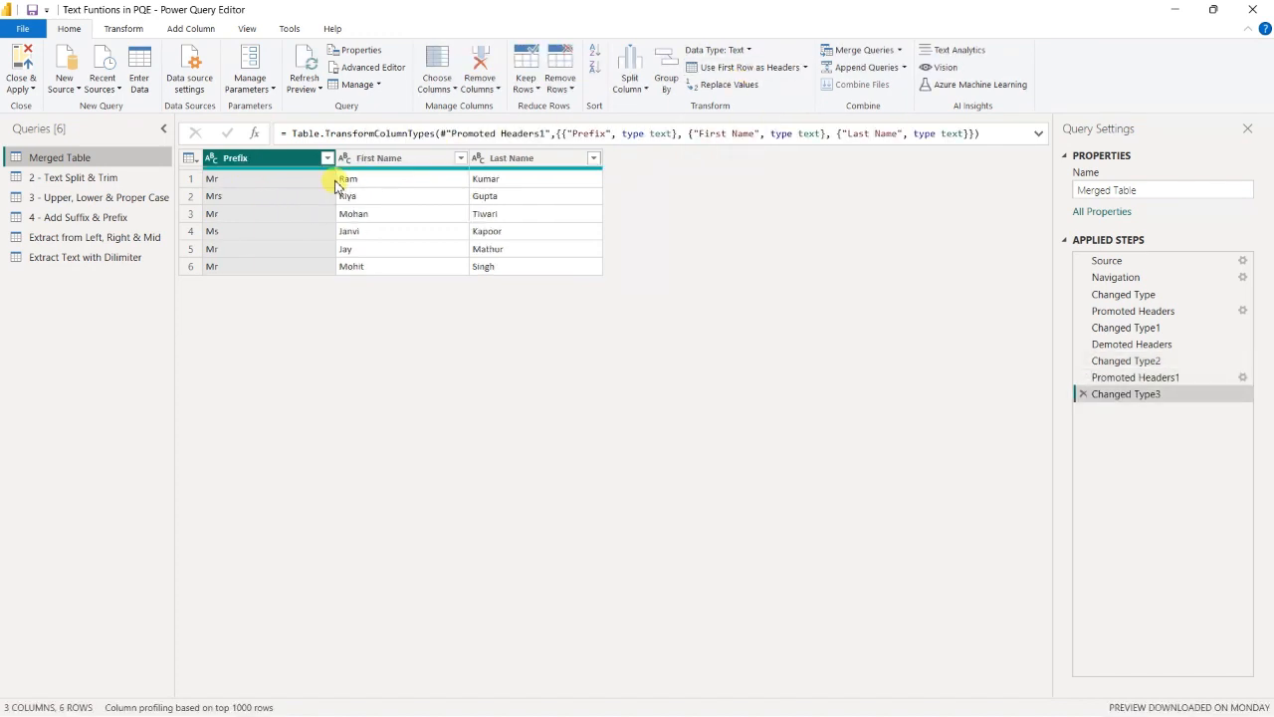
# Promote the first row to column headers in the 2 - Text Split & Trim and 3 - Upper, Lower & Proper Case queries.
pyautogui.click(80, 177)
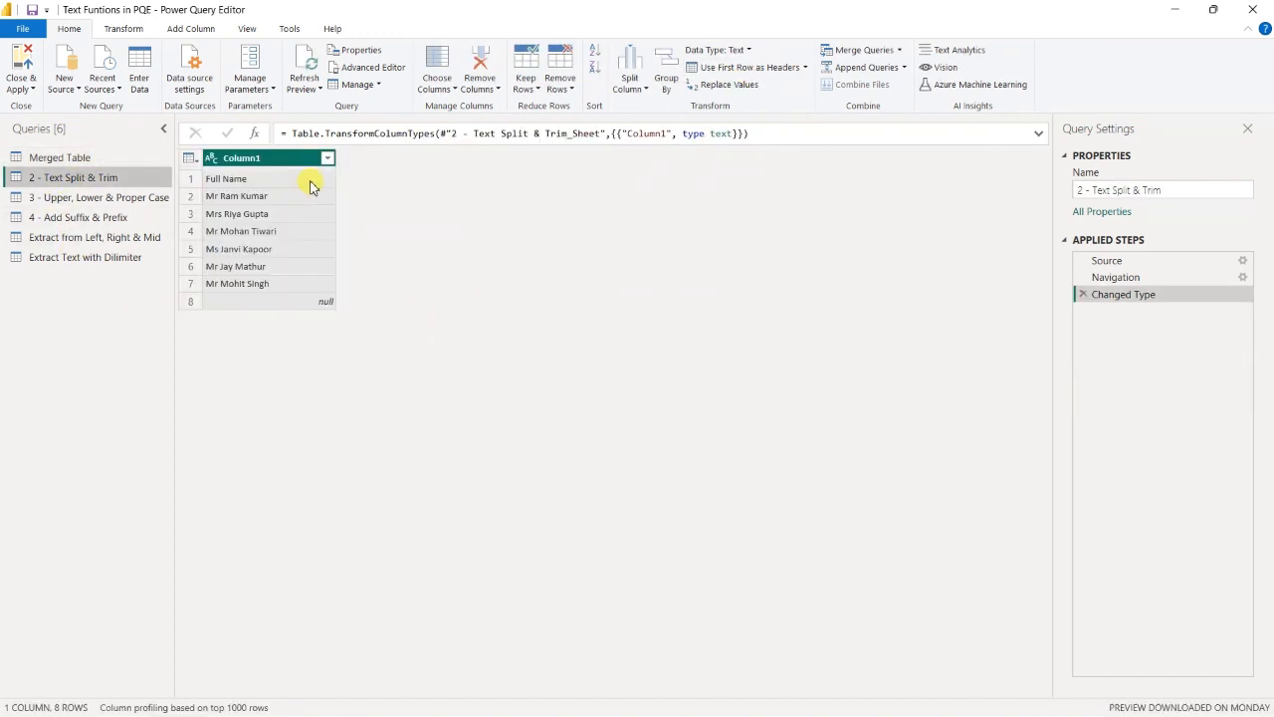
pyautogui.click(714, 67)
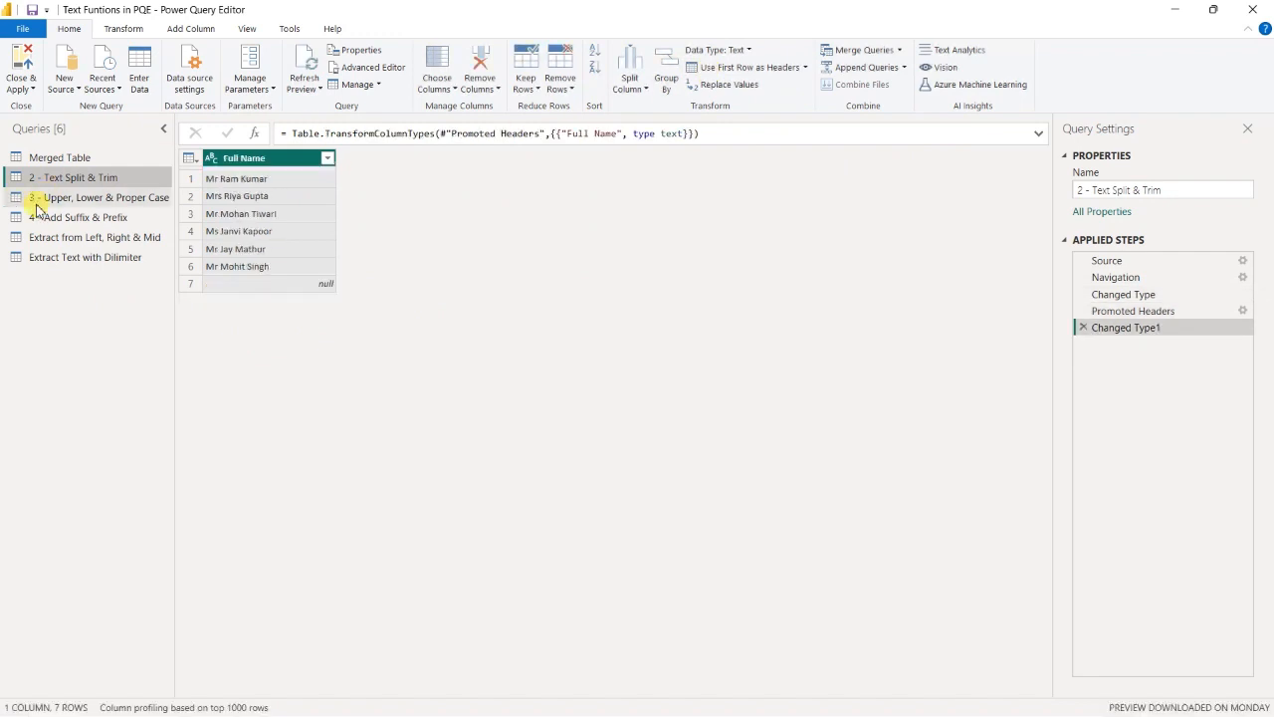
pyautogui.click(77, 198)
pyautogui.click(715, 67)
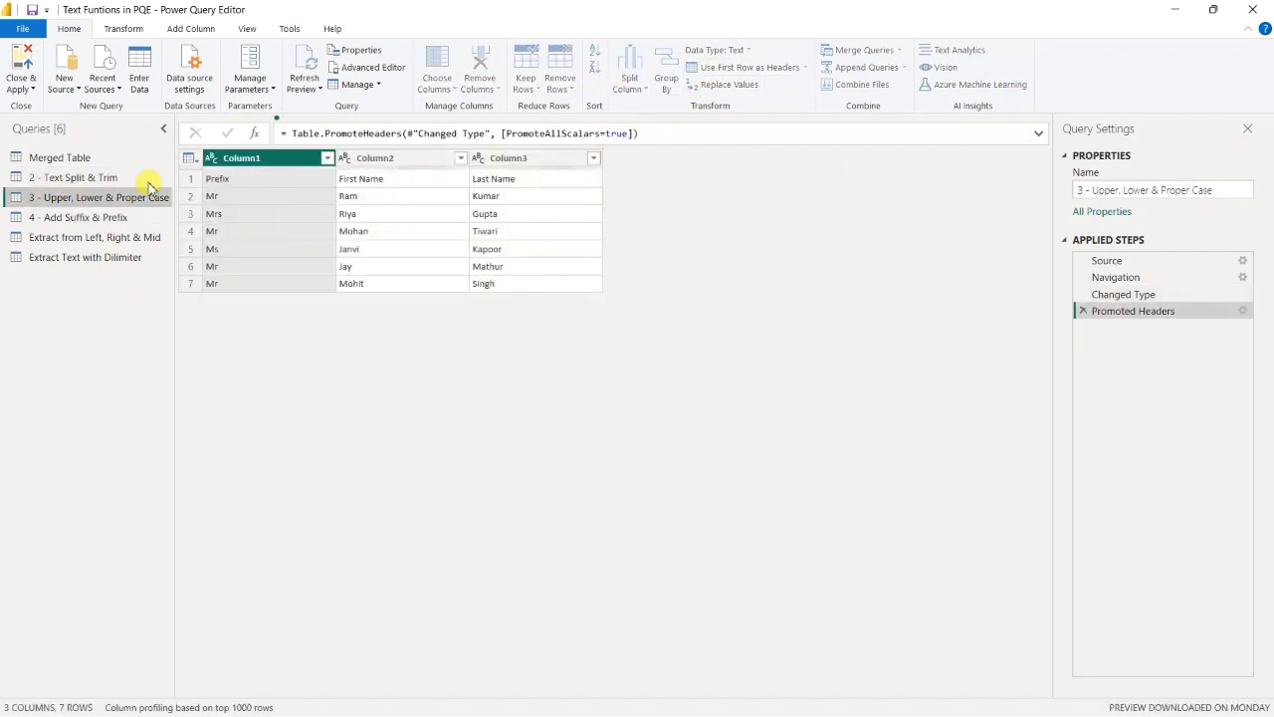
# Use the first row as headers in the 4 - Add Suffix & Prefix, Extract from Left, Right & Mid, and Extract Text with Dilimiter queries.
pyautogui.click(77, 217)
pyautogui.click(725, 66)
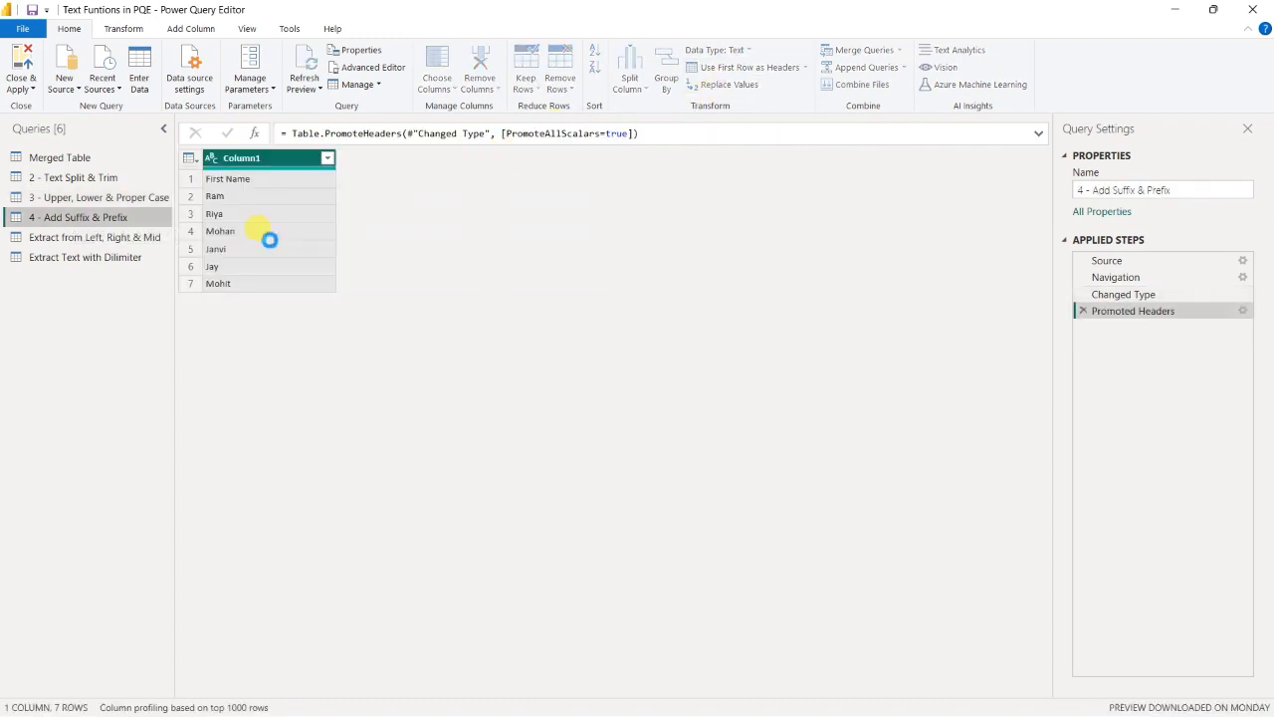
pyautogui.click(90, 237)
pyautogui.click(712, 71)
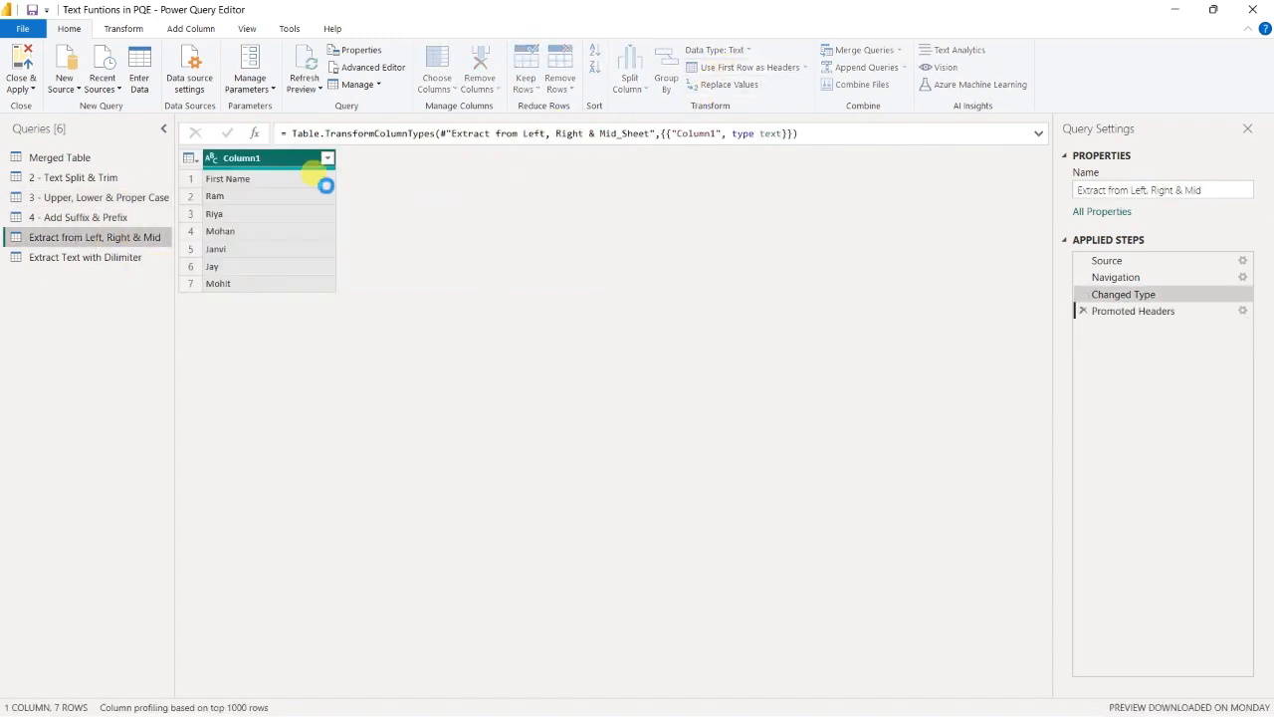
pyautogui.click(86, 257)
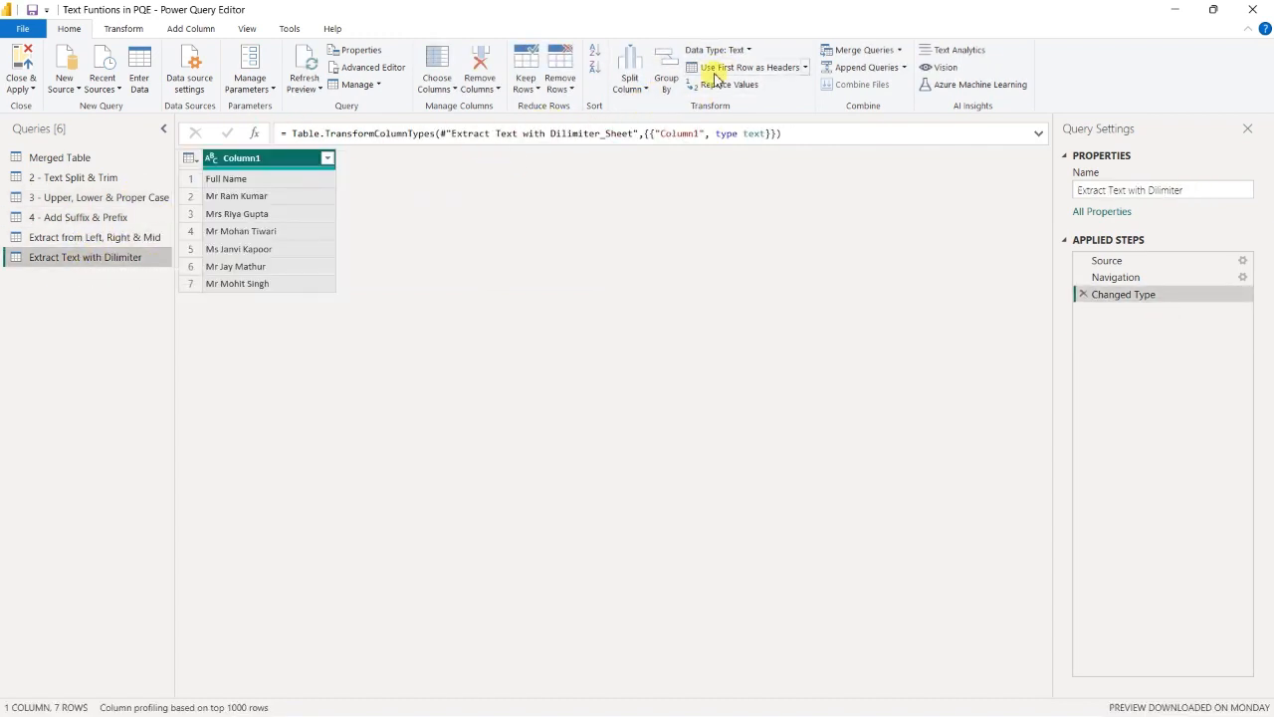
pyautogui.click(710, 68)
# Return to the Merged Table query and open the Prefix column's header for renaming, leaving it without changes.
pyautogui.click(80, 165)
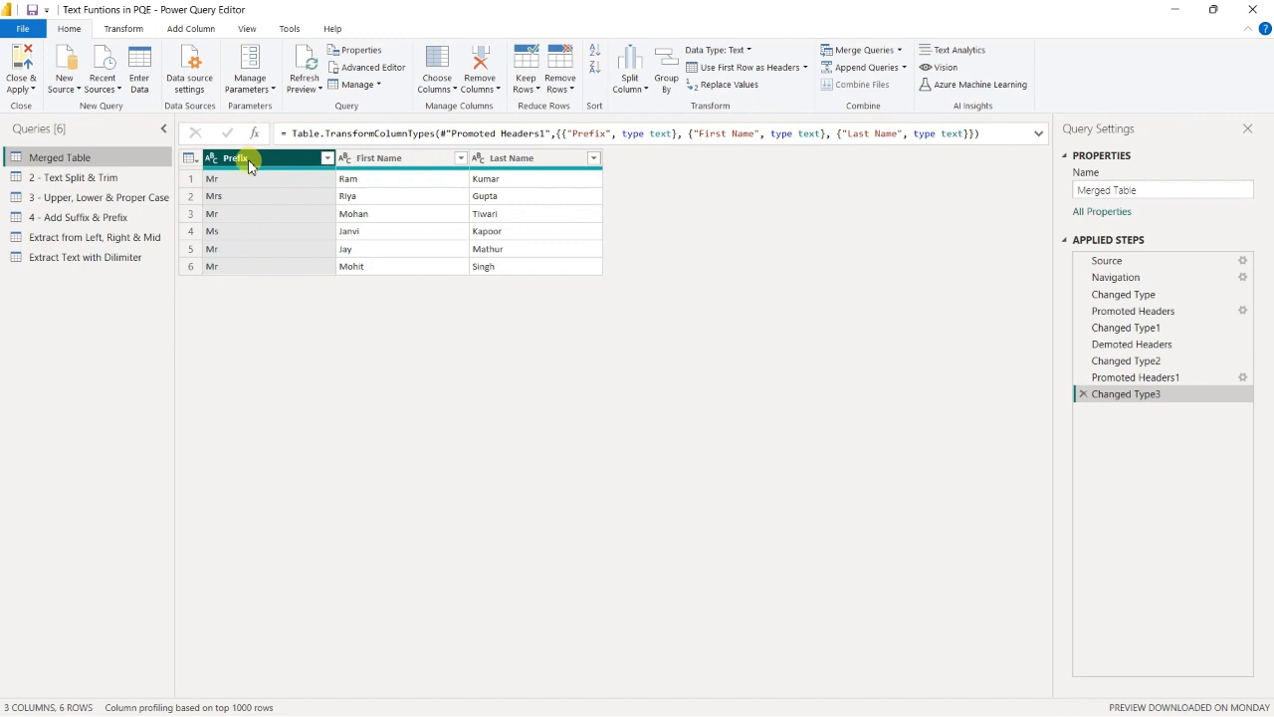
pyautogui.rightClick(249, 166)
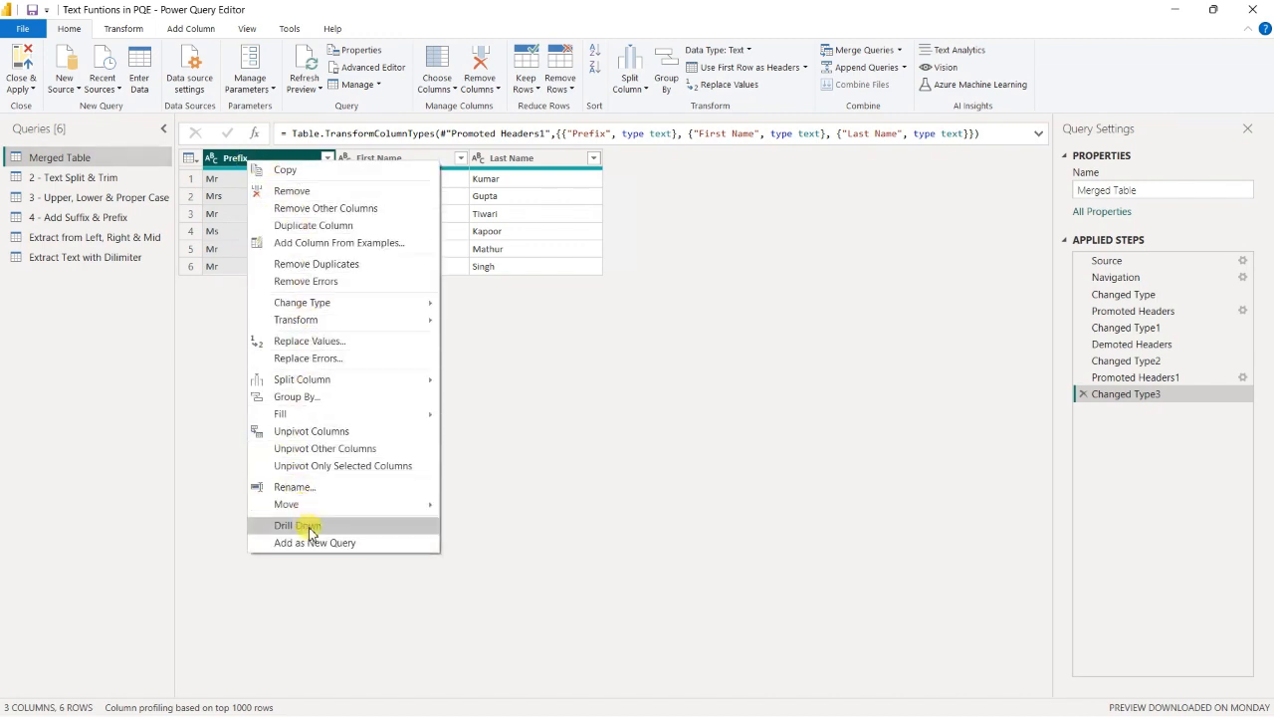
pyautogui.doubleClick(237, 157)
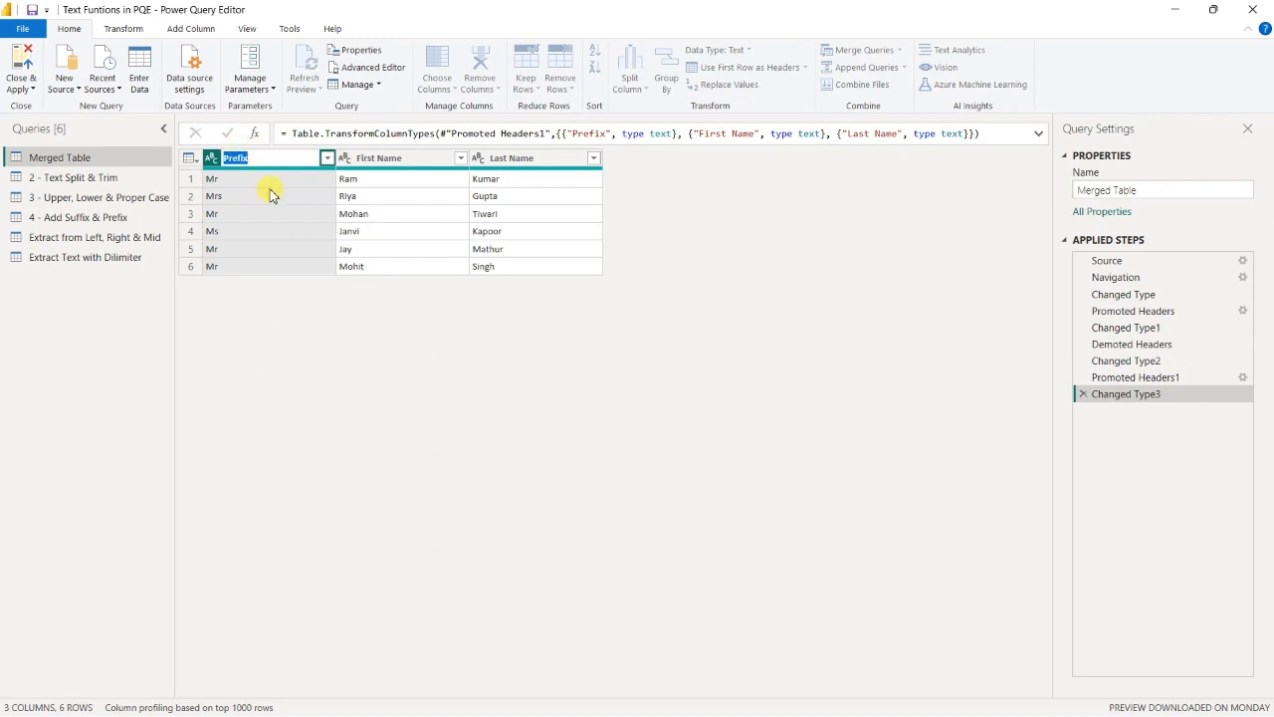
pyautogui.click(254, 268)
pyautogui.click(272, 235)
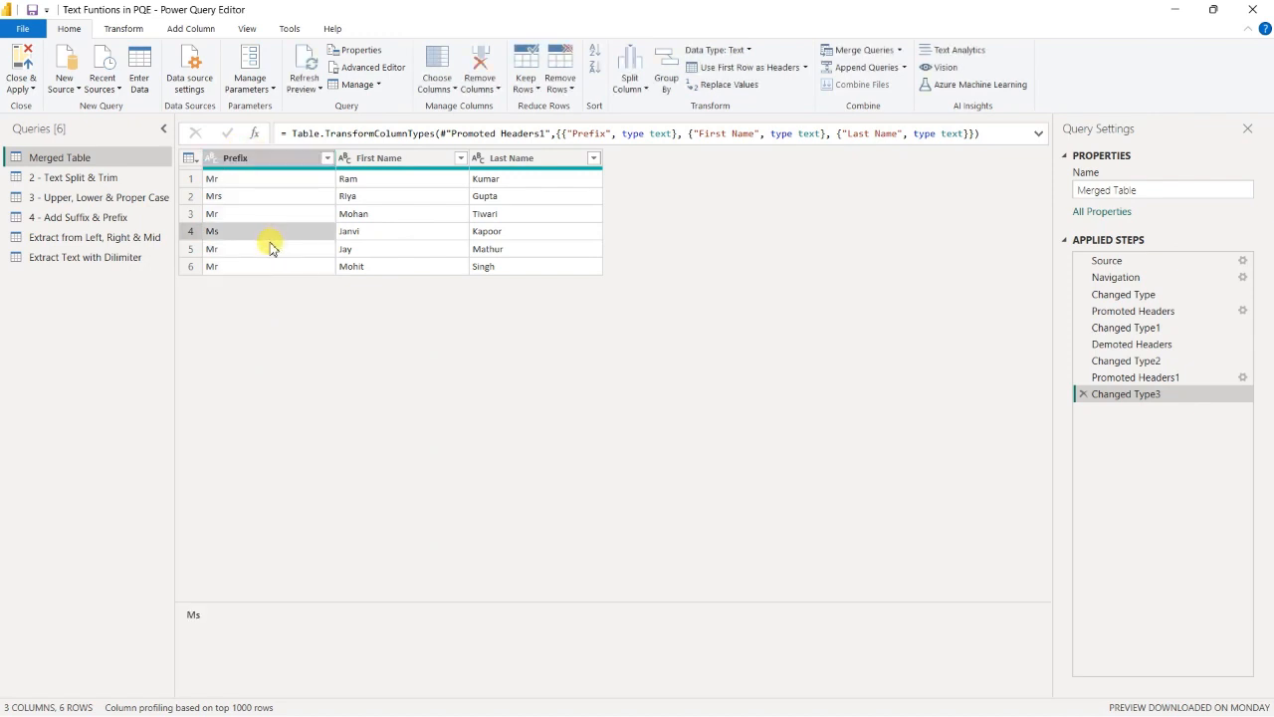
# Change the Prefix column's data type to Decimal Number, replacing the current conversion, and delete that type-change step from the applied steps.
pyautogui.click(269, 161)
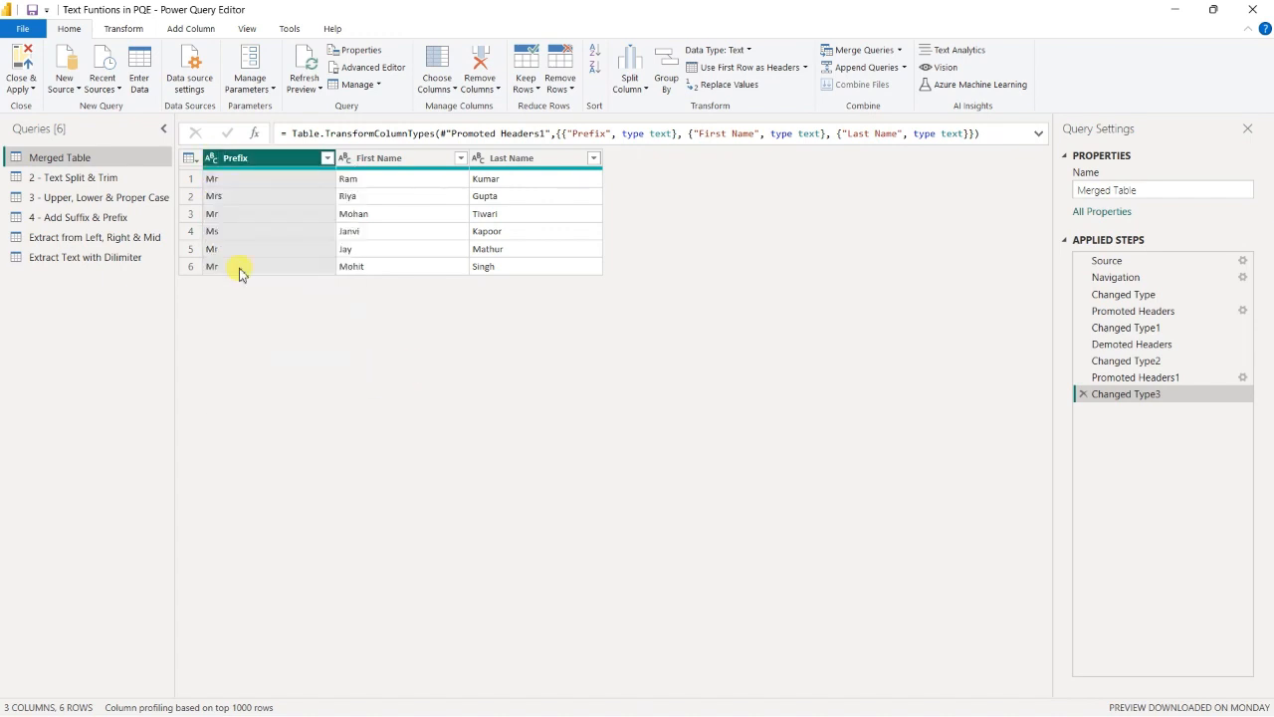
pyautogui.click(212, 162)
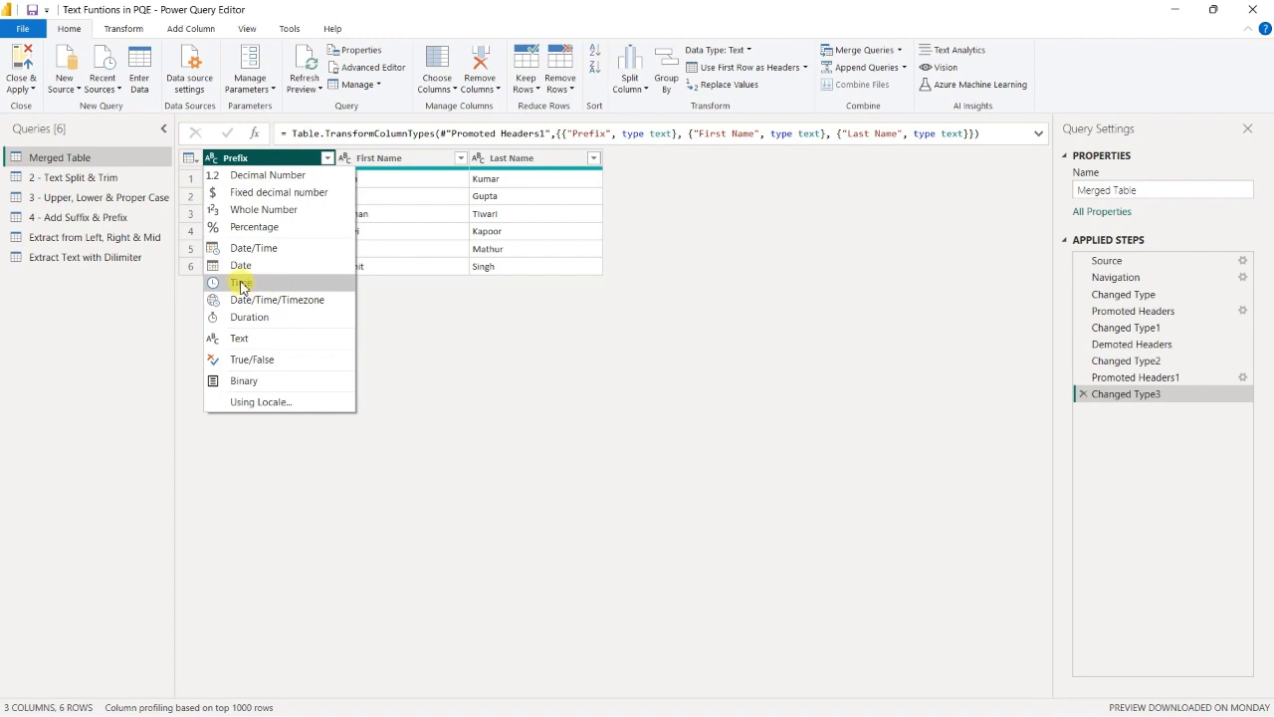
pyautogui.click(295, 177)
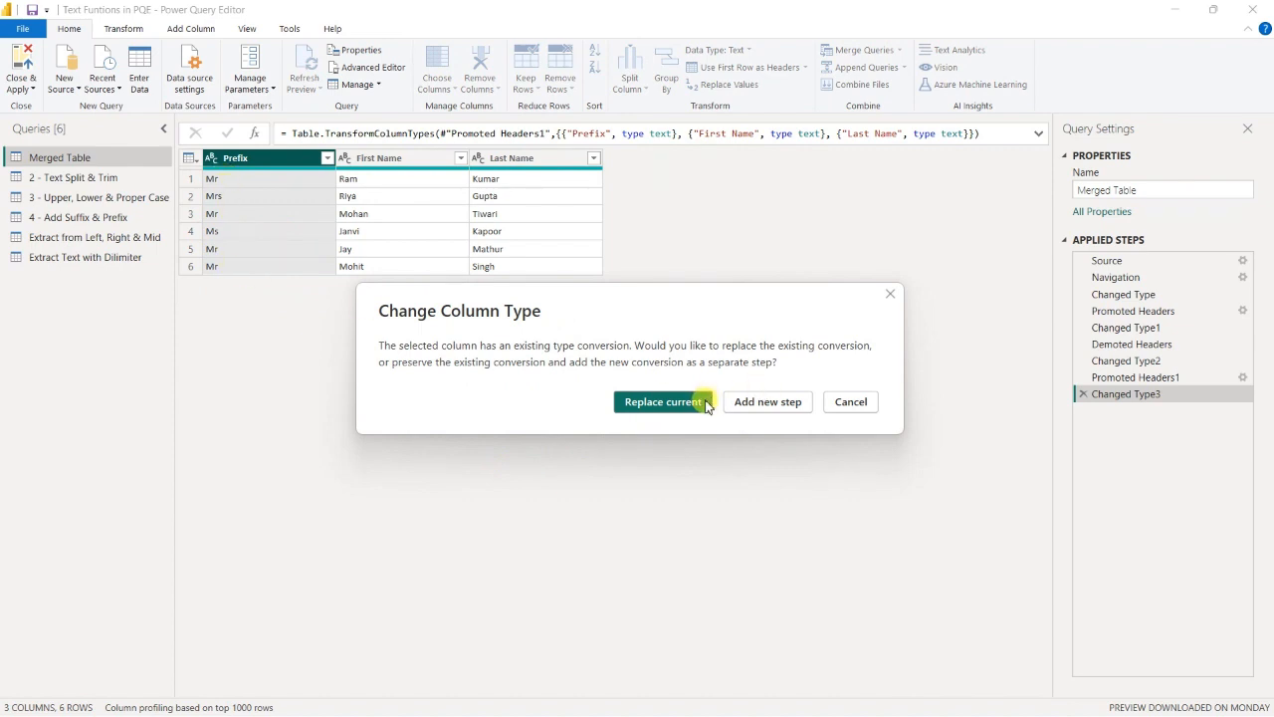
pyautogui.click(700, 408)
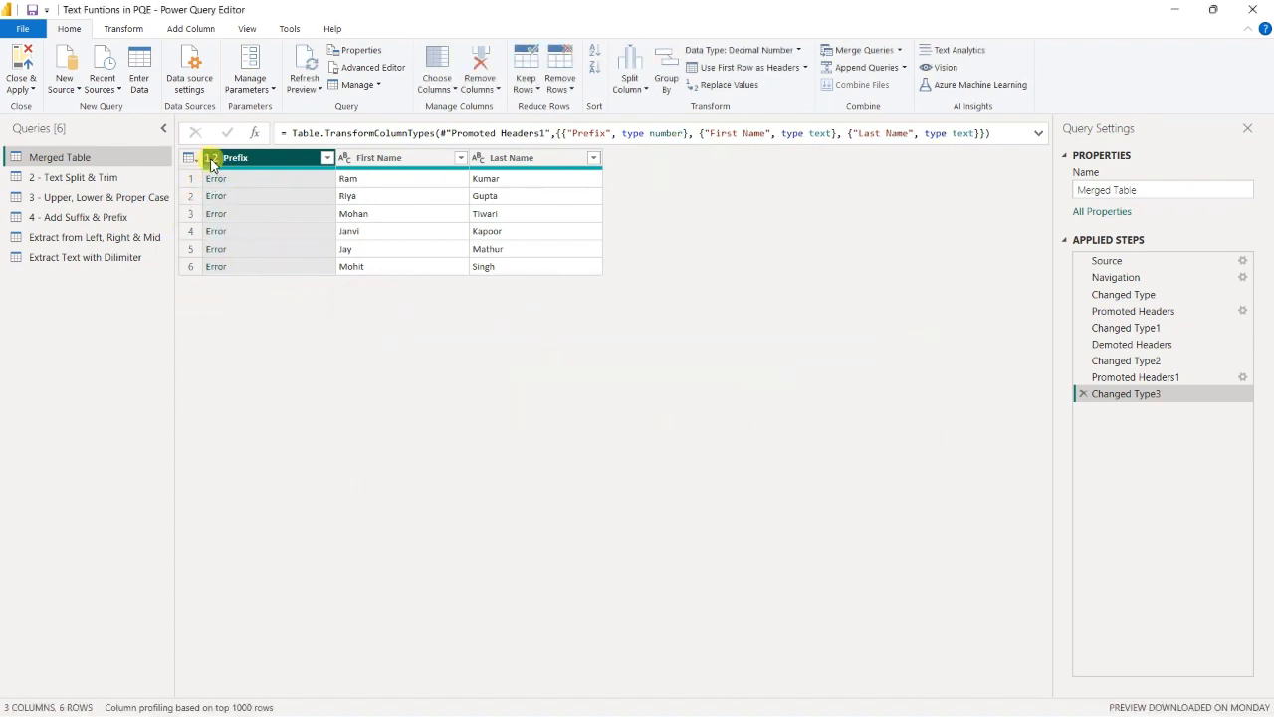
pyautogui.click(1084, 396)
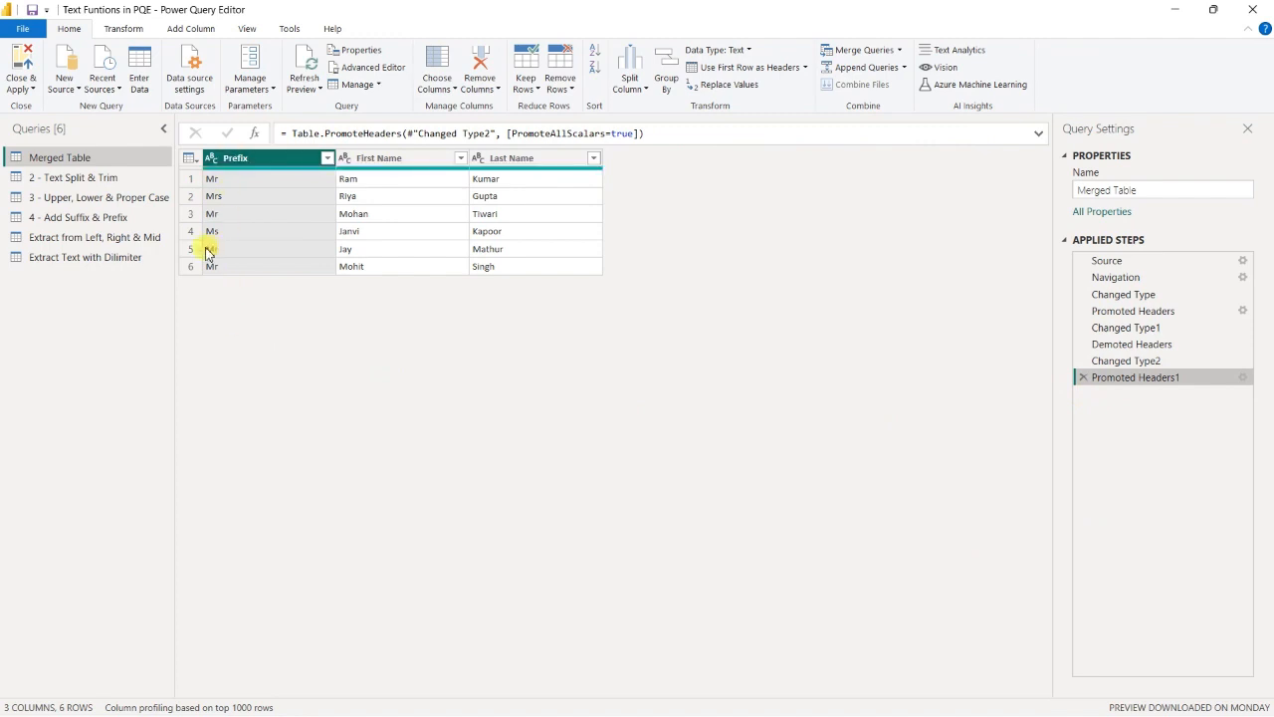
# Look through the data types offered for the Prefix column in the other places, without changing its type.
pyautogui.rightClick(277, 158)
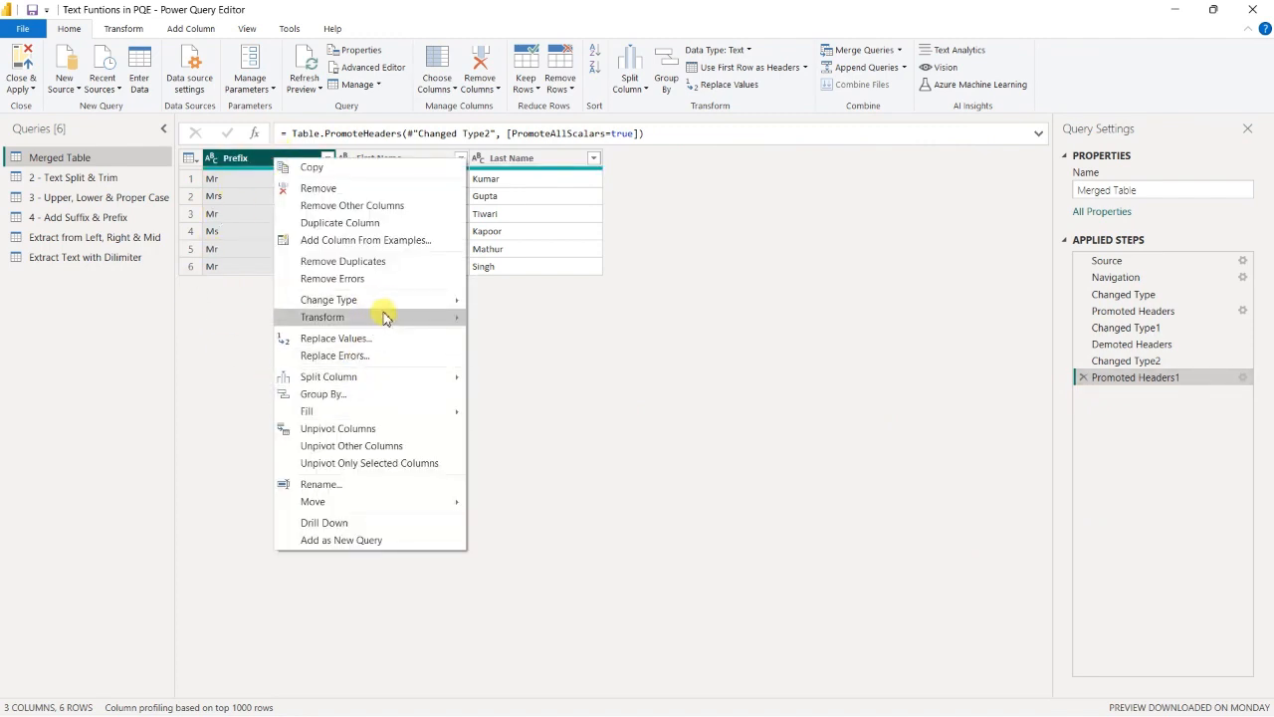
pyautogui.moveTo(389, 302)
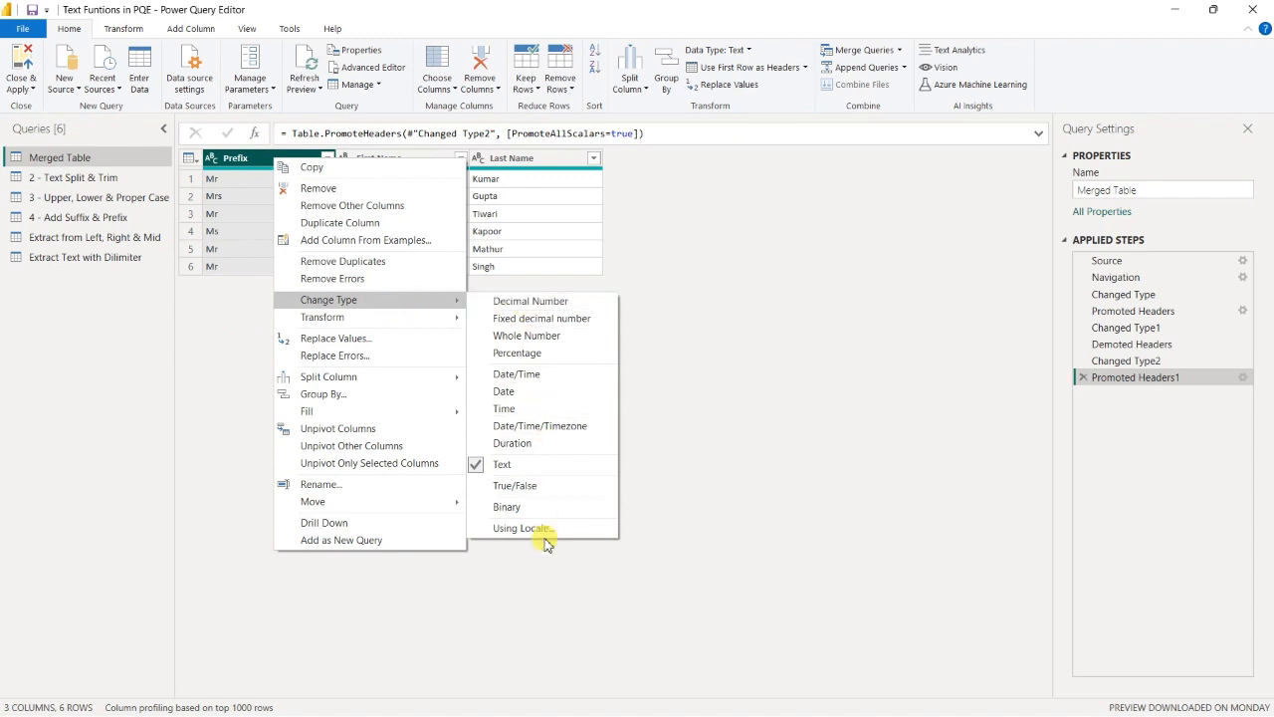
pyautogui.click(553, 566)
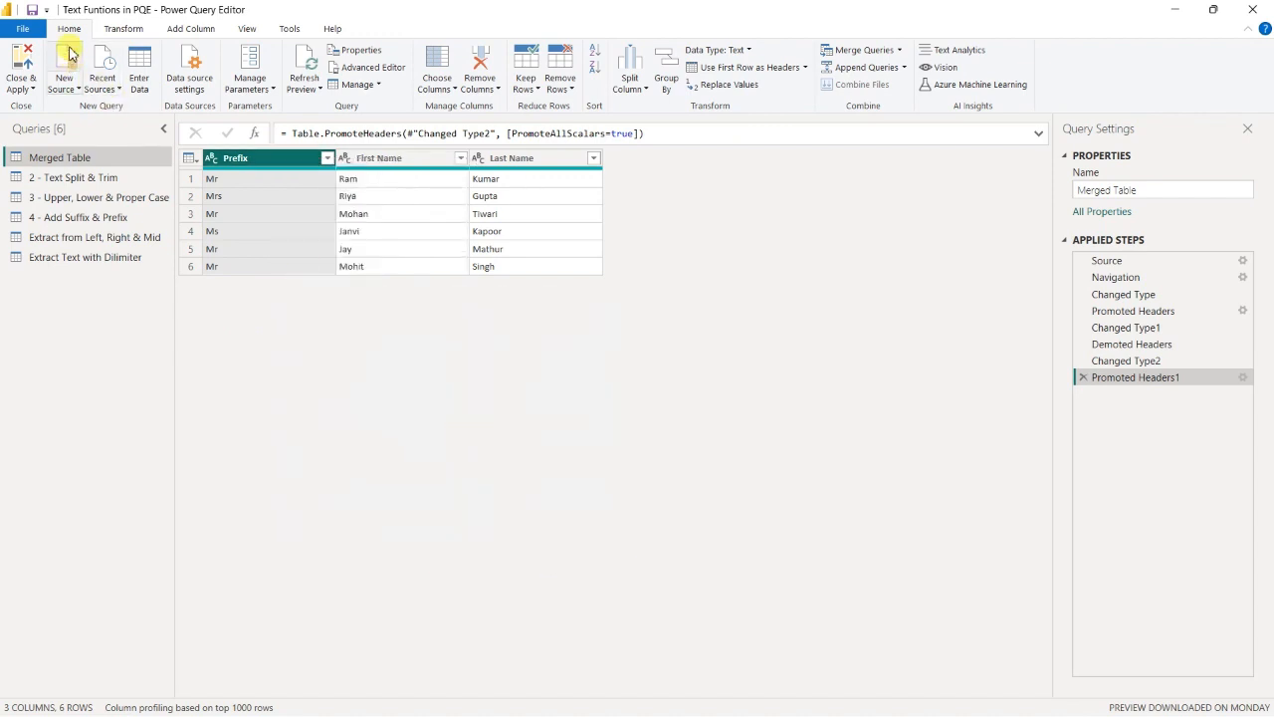
pyautogui.click(747, 49)
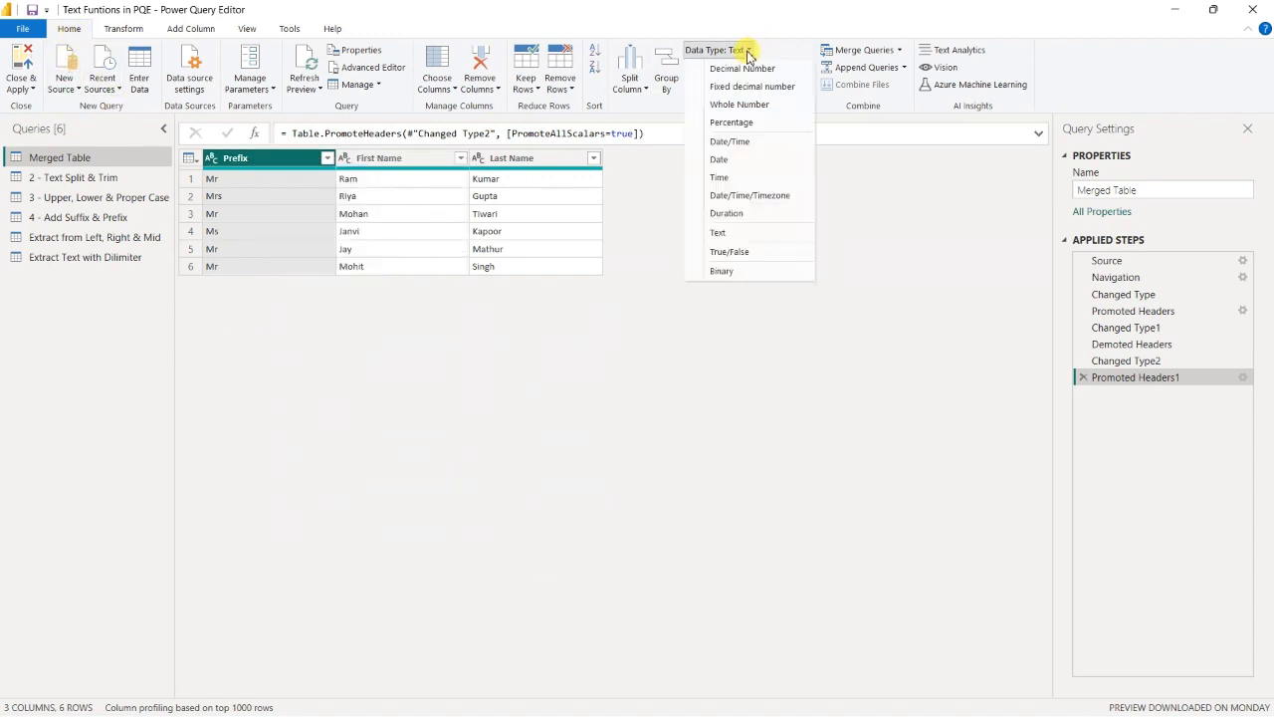
pyautogui.click(642, 372)
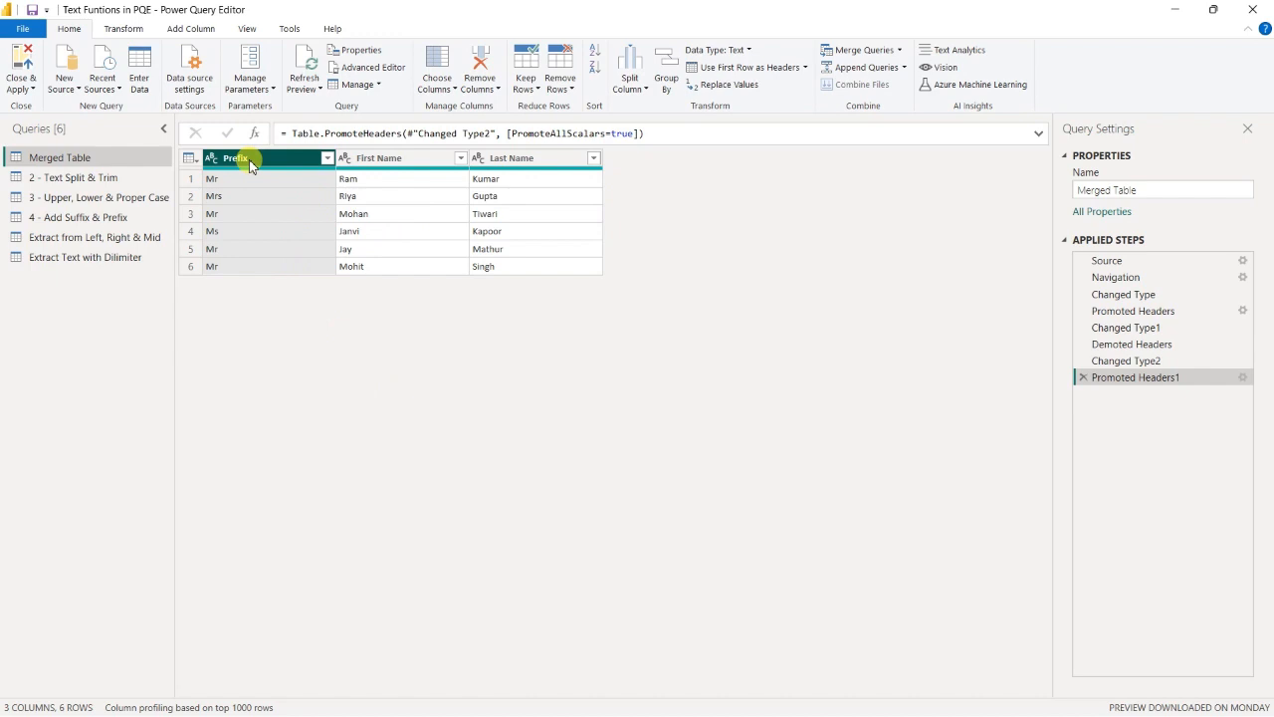
# Merge the Prefix, First Name and Last Name columns into one Full Name column with a Space separator, and delete that merge step.
pyautogui.keyDown('ctrl'); pyautogui.click(399, 161); pyautogui.keyUp('ctrl')
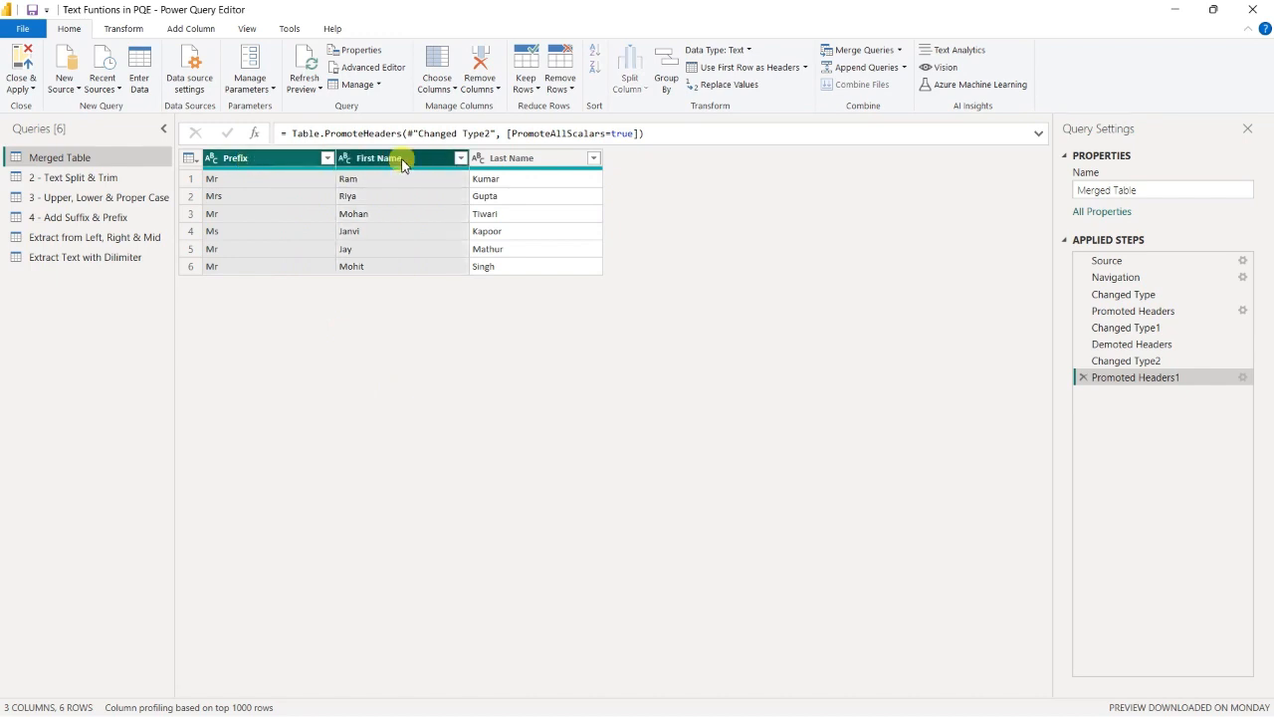
pyautogui.keyDown('ctrl'); pyautogui.click(518, 165); pyautogui.keyUp('ctrl')
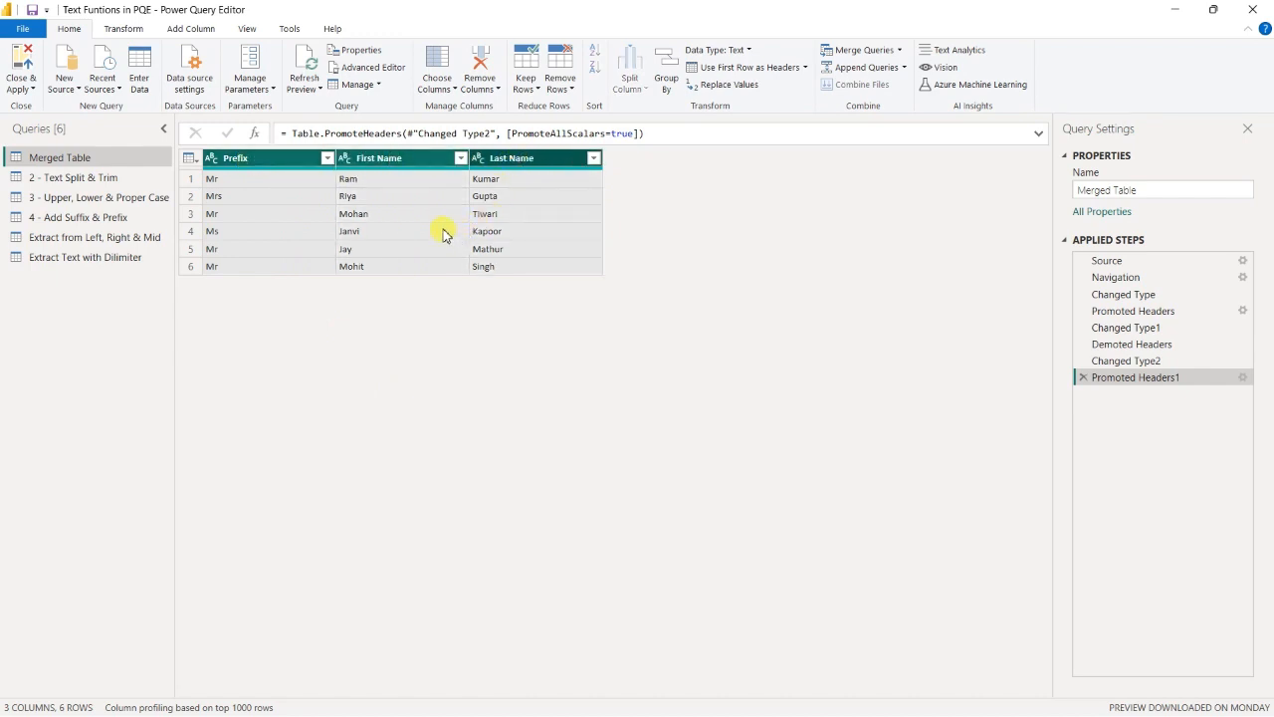
pyautogui.click(133, 30)
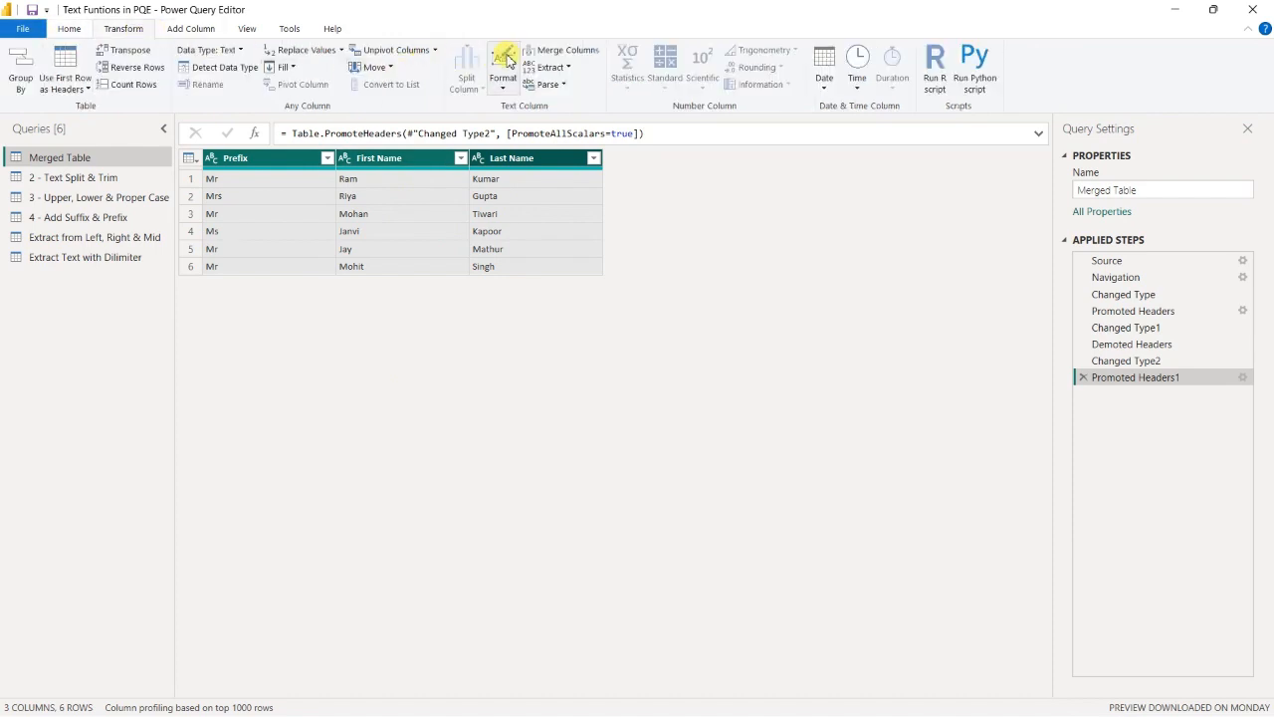
pyautogui.click(564, 52)
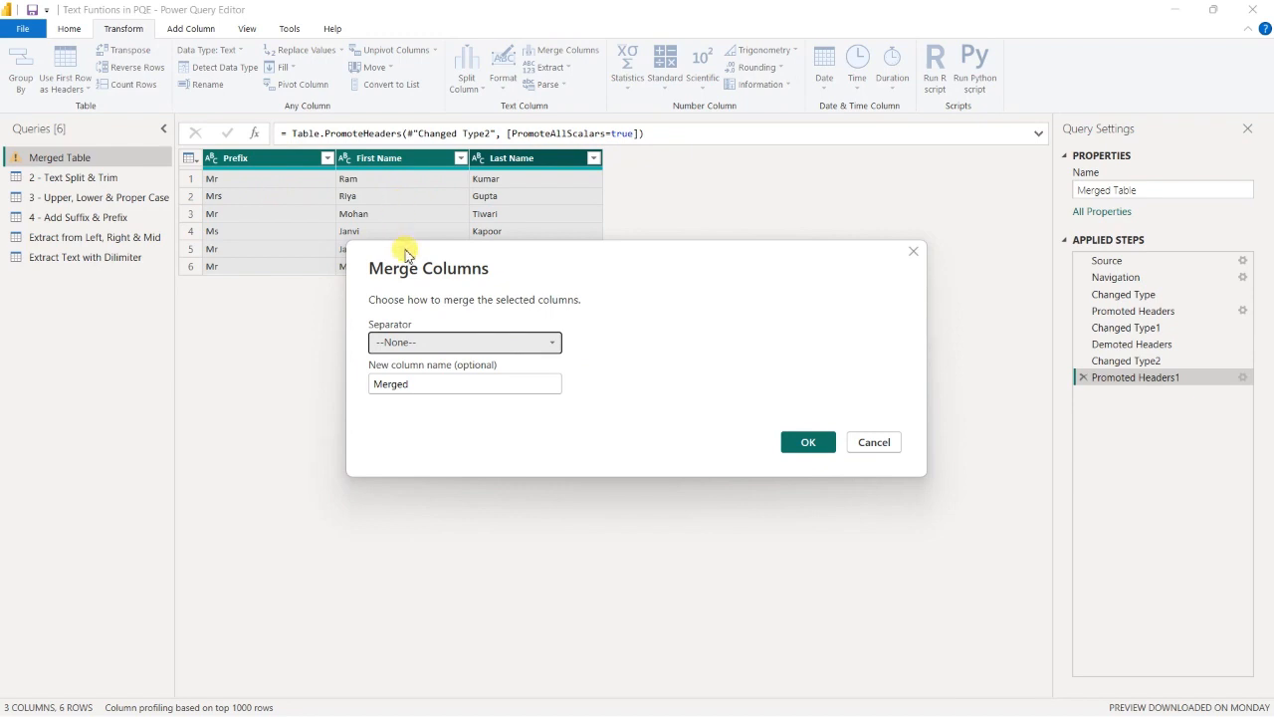
pyautogui.click(441, 340)
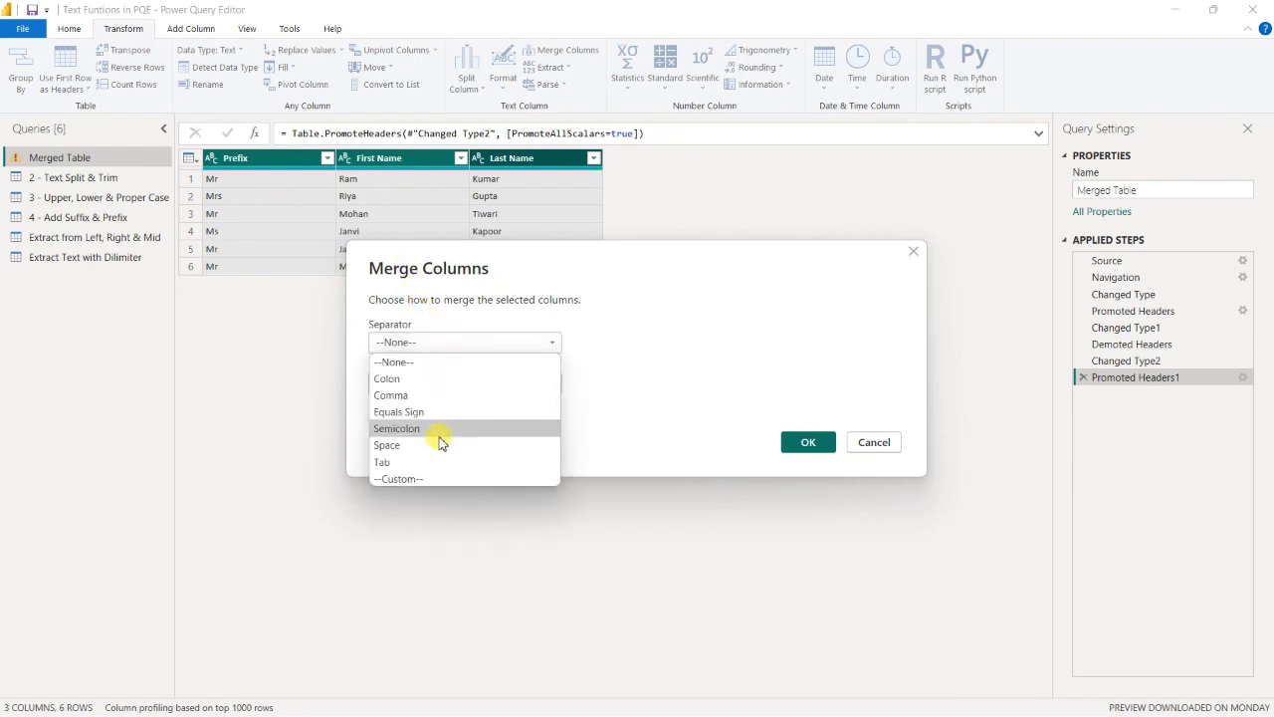
pyautogui.click(387, 451)
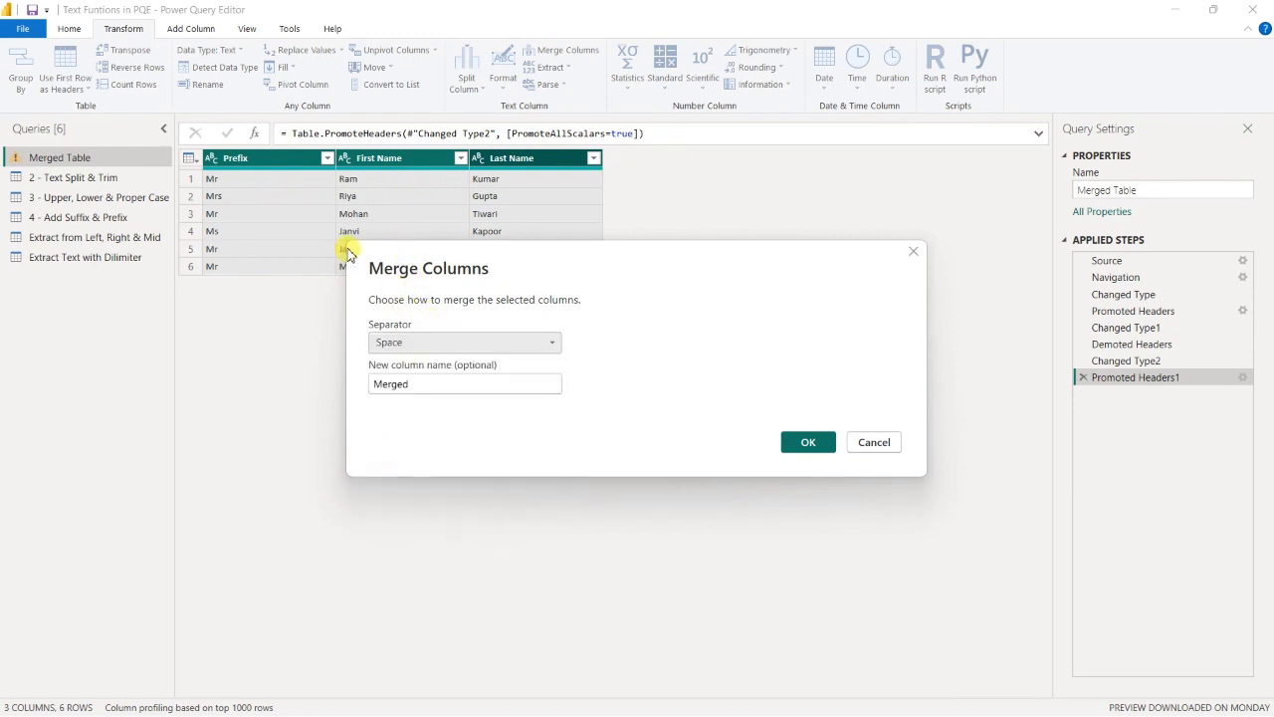
pyautogui.moveTo(409, 385); pyautogui.dragTo(350, 391)
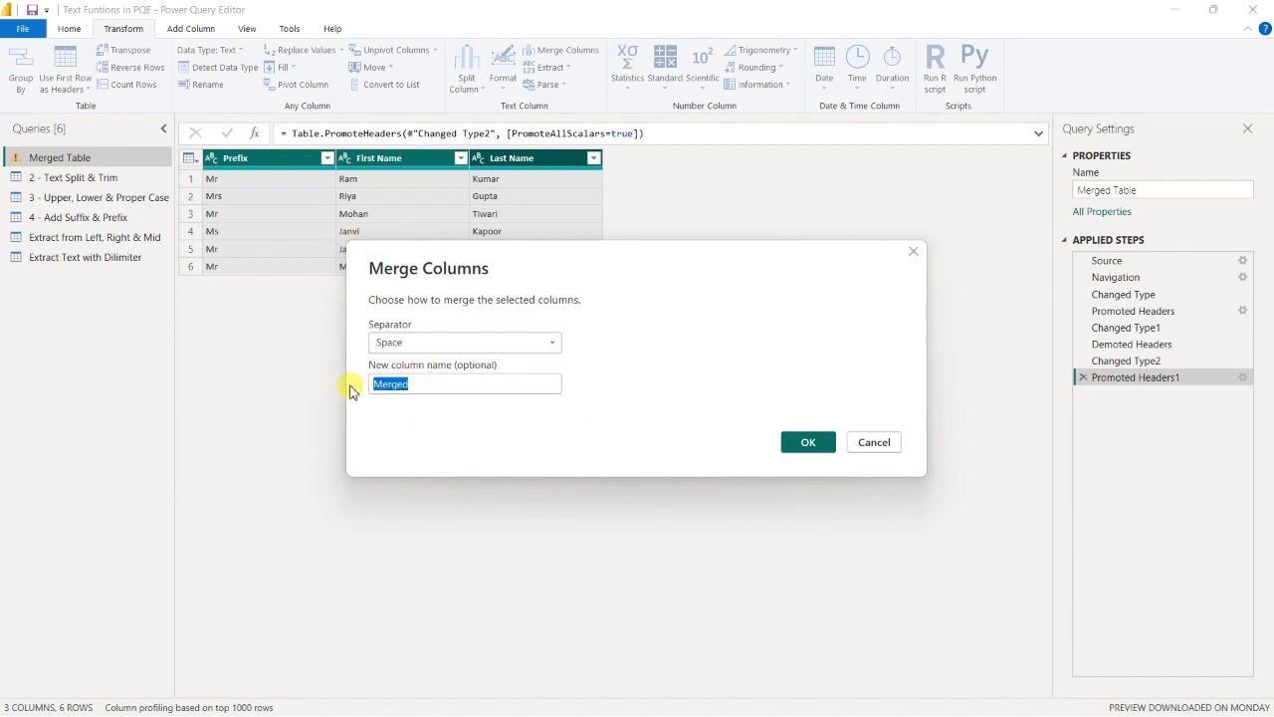
pyautogui.write('Full Name')
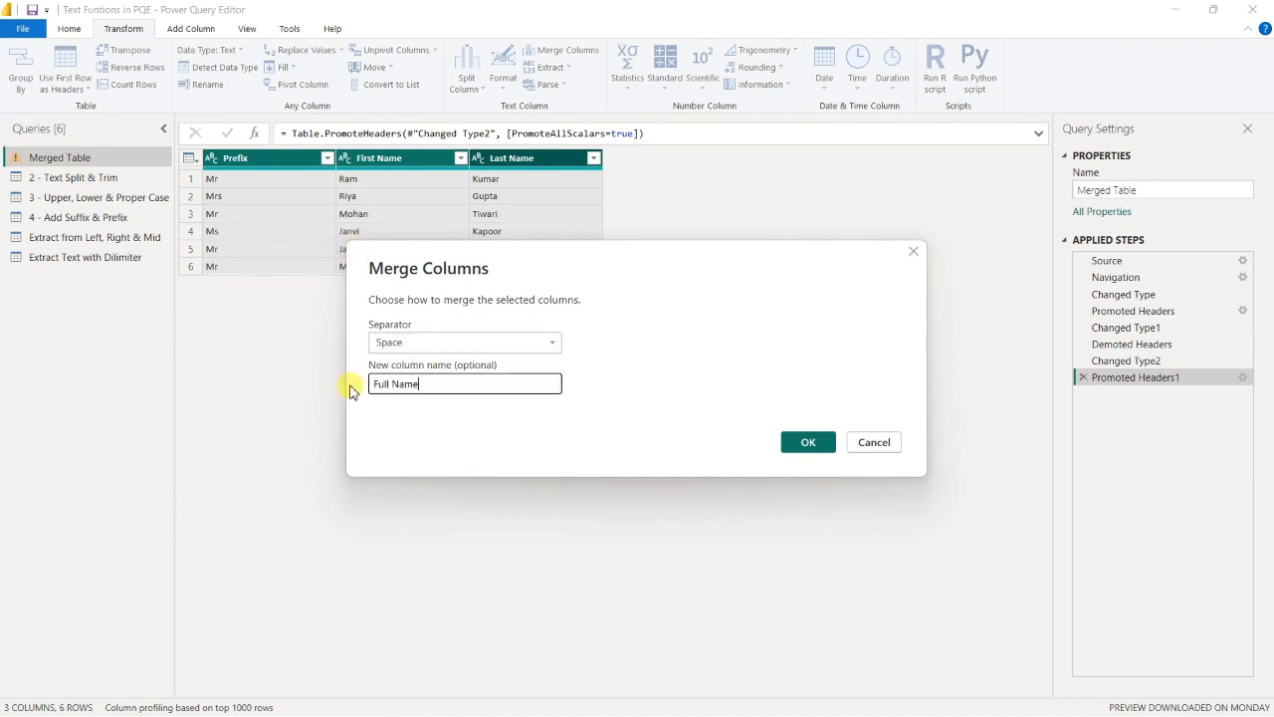
pyautogui.click(807, 442)
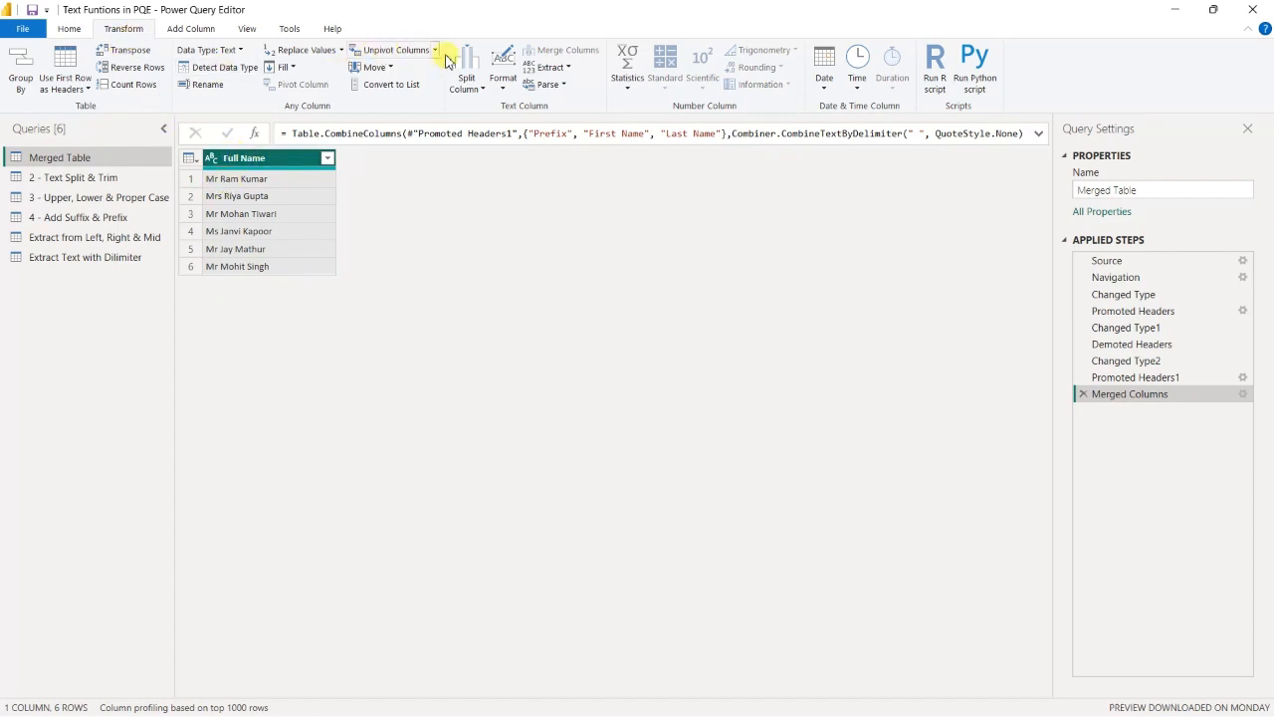
pyautogui.click(1083, 395)
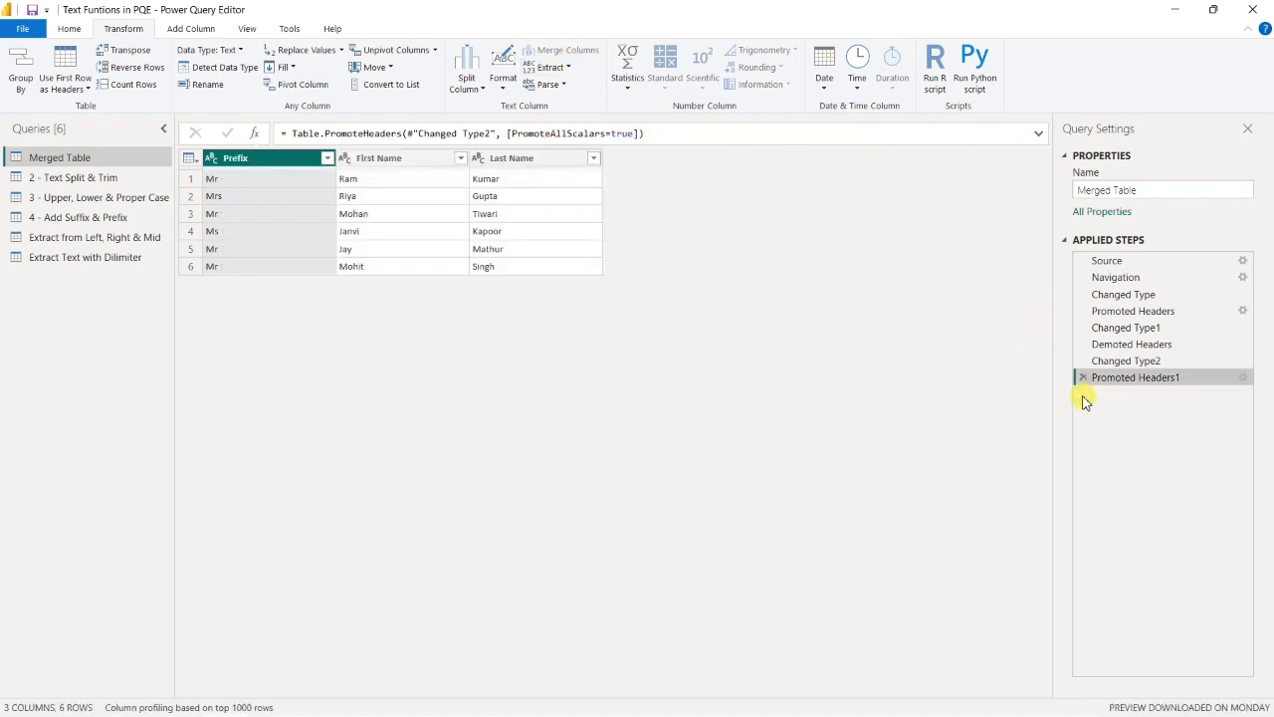
# Add a Full Name column that merges Prefix, First Name and Last Name with a Colon separator, keeping the original columns.
pyautogui.click(199, 29)
pyautogui.keyDown('ctrl'); pyautogui.click(400, 162); pyautogui.keyUp('ctrl')
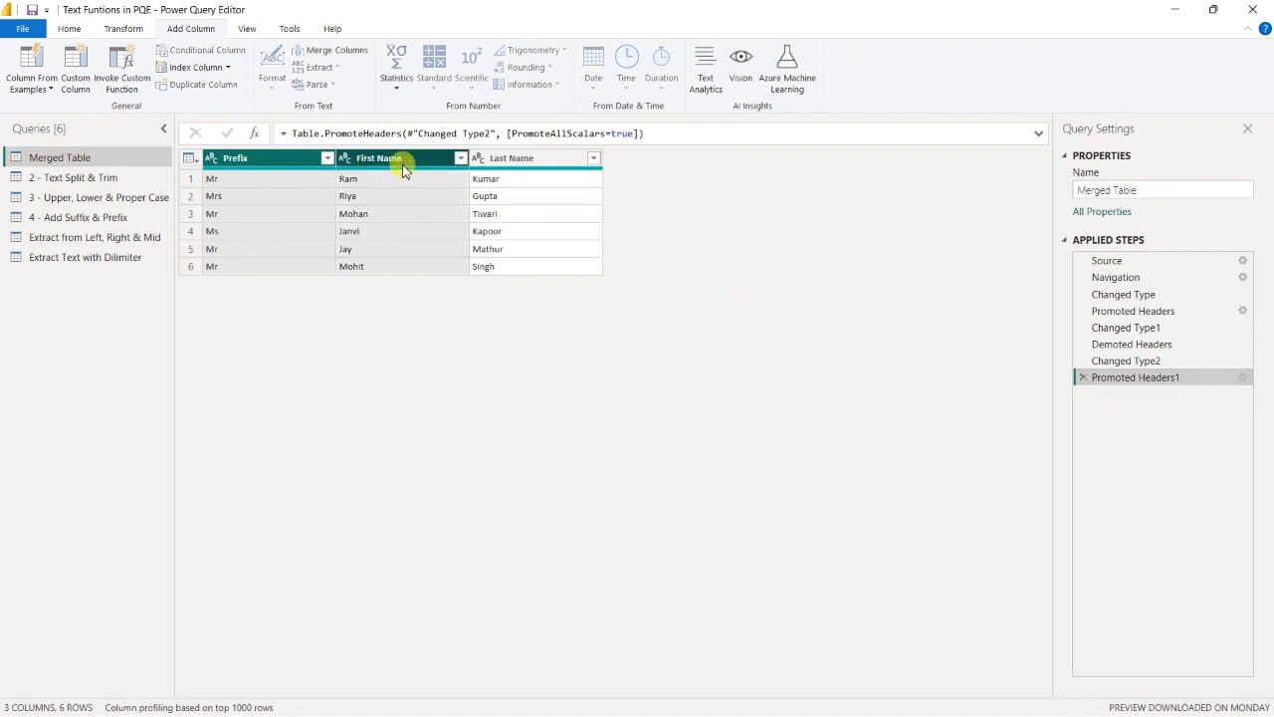
pyautogui.keyDown('ctrl'); pyautogui.click(516, 165); pyautogui.keyUp('ctrl')
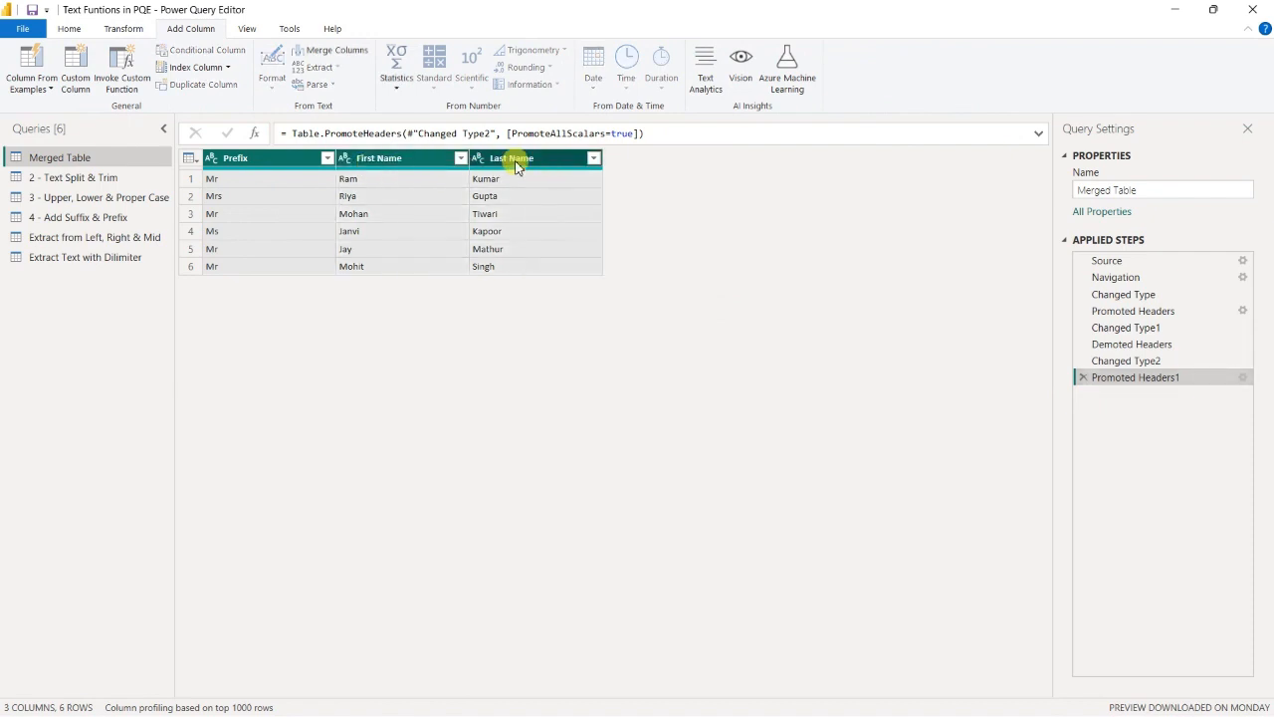
pyautogui.click(324, 51)
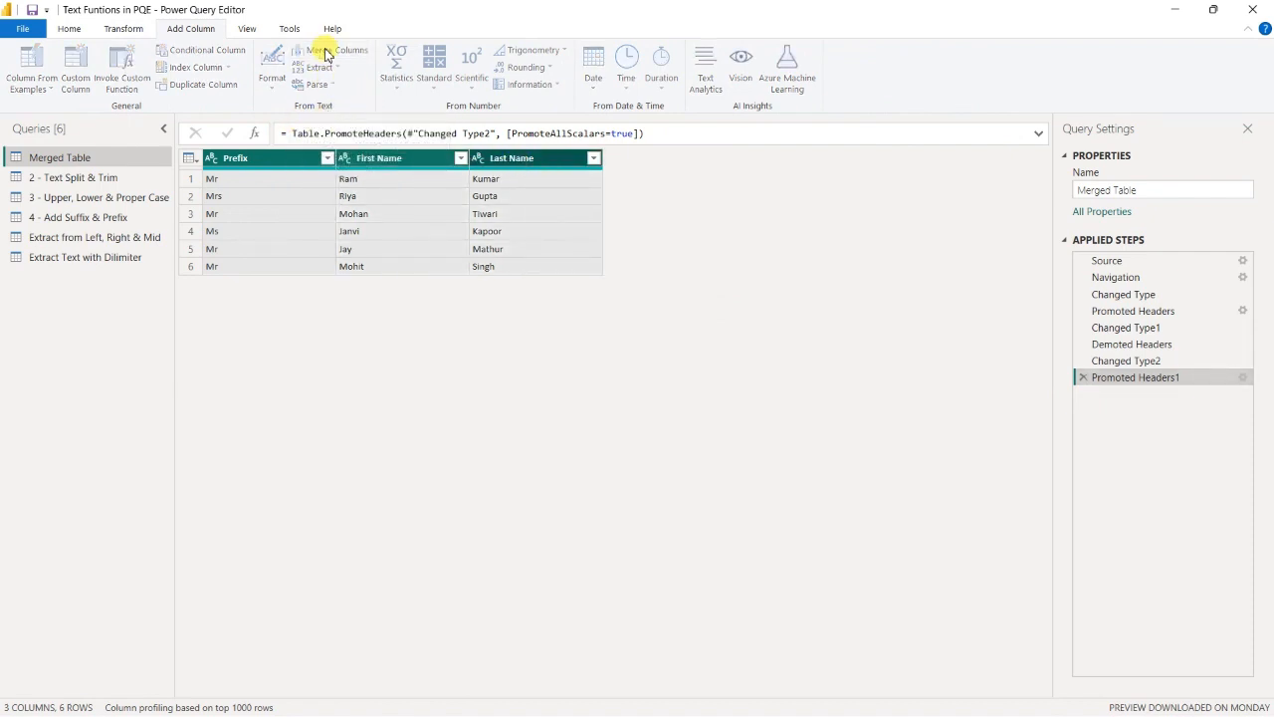
pyautogui.click(415, 343)
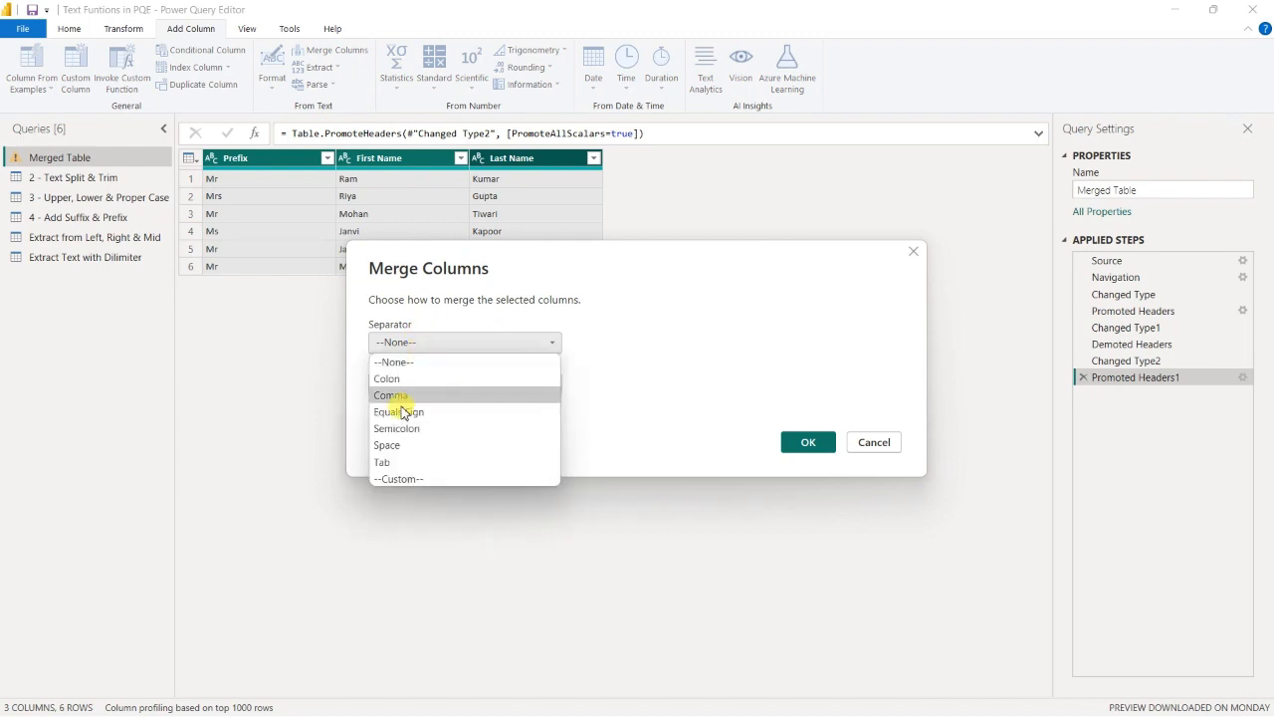
pyautogui.click(398, 378)
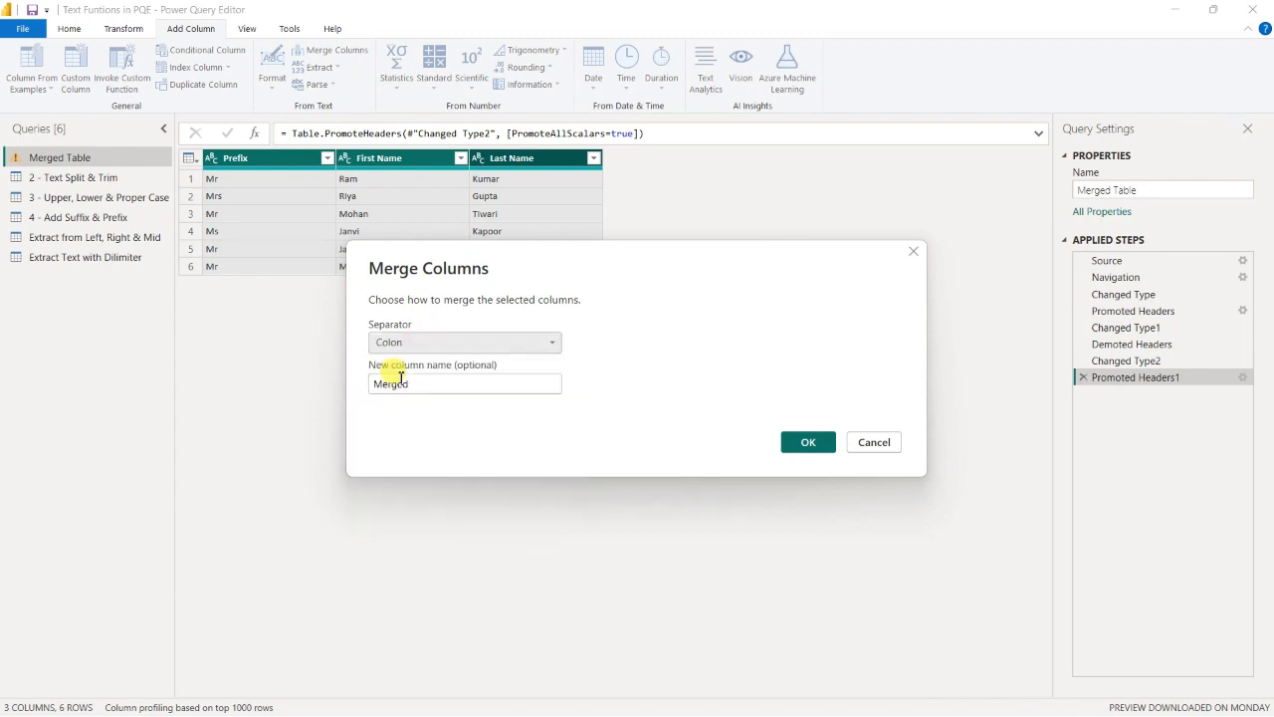
pyautogui.doubleClick(516, 392)
pyautogui.write('Full Name')
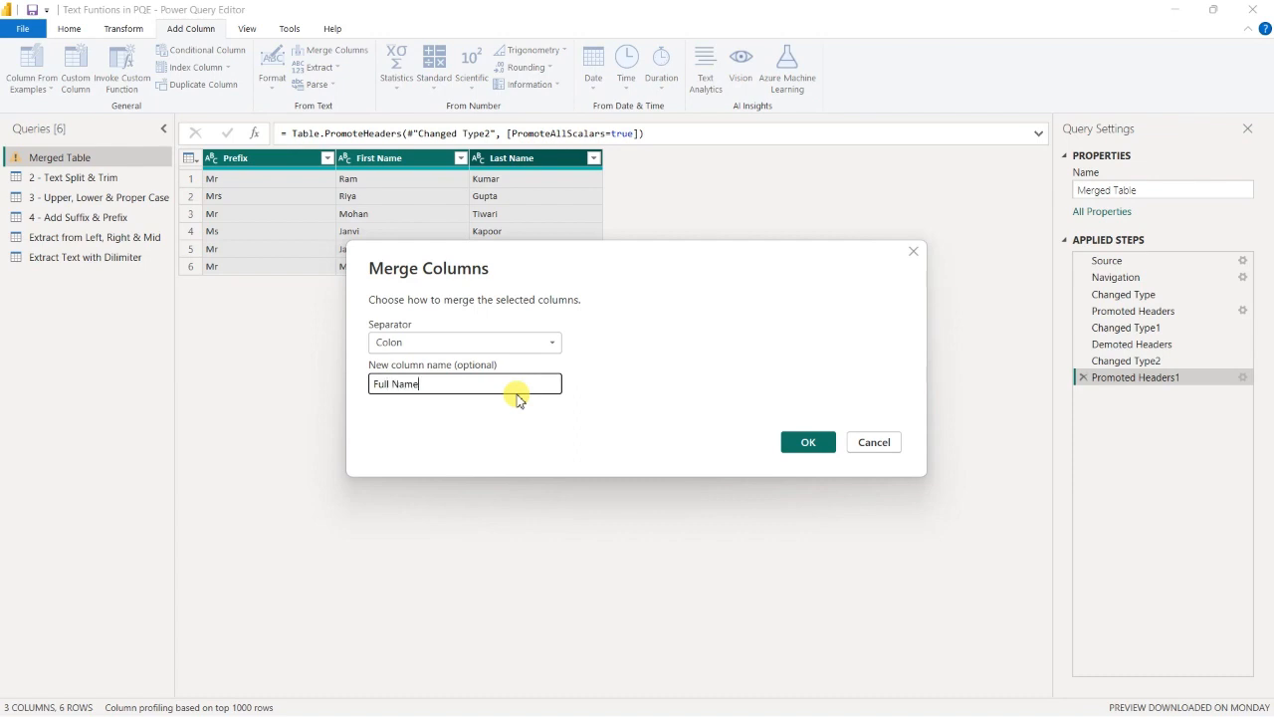
pyautogui.click(822, 444)
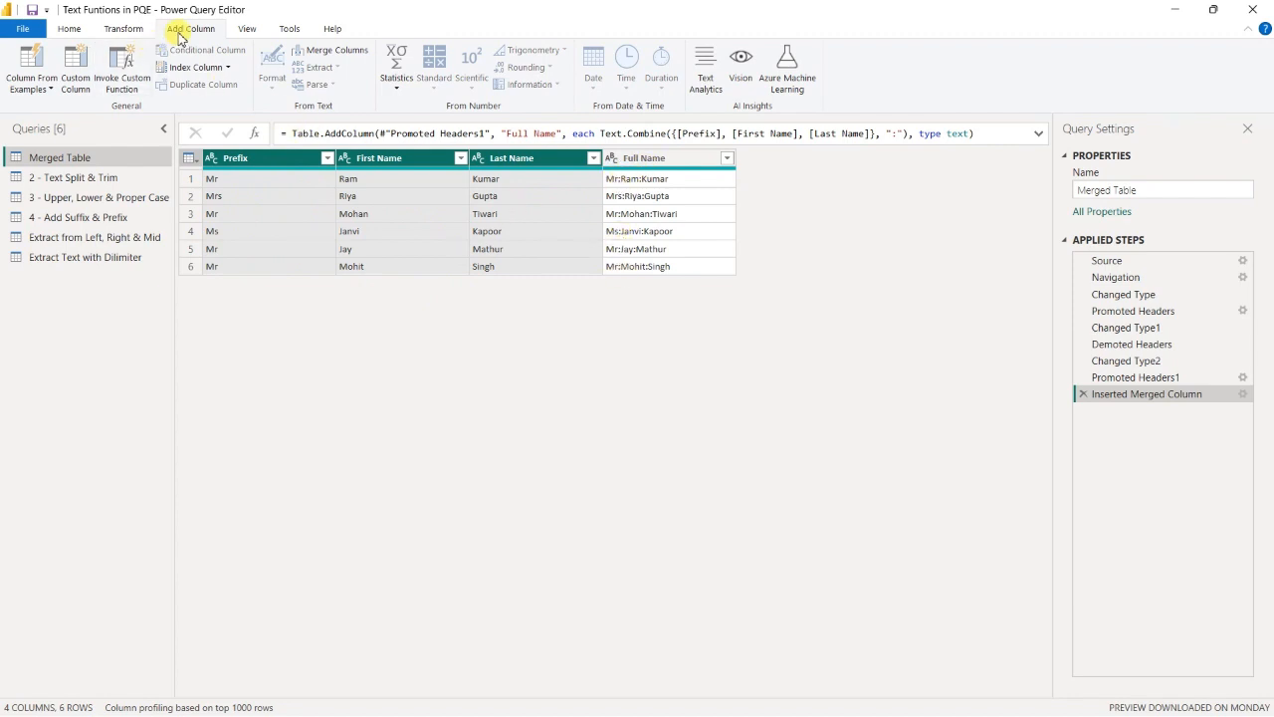
pyautogui.click(114, 27)
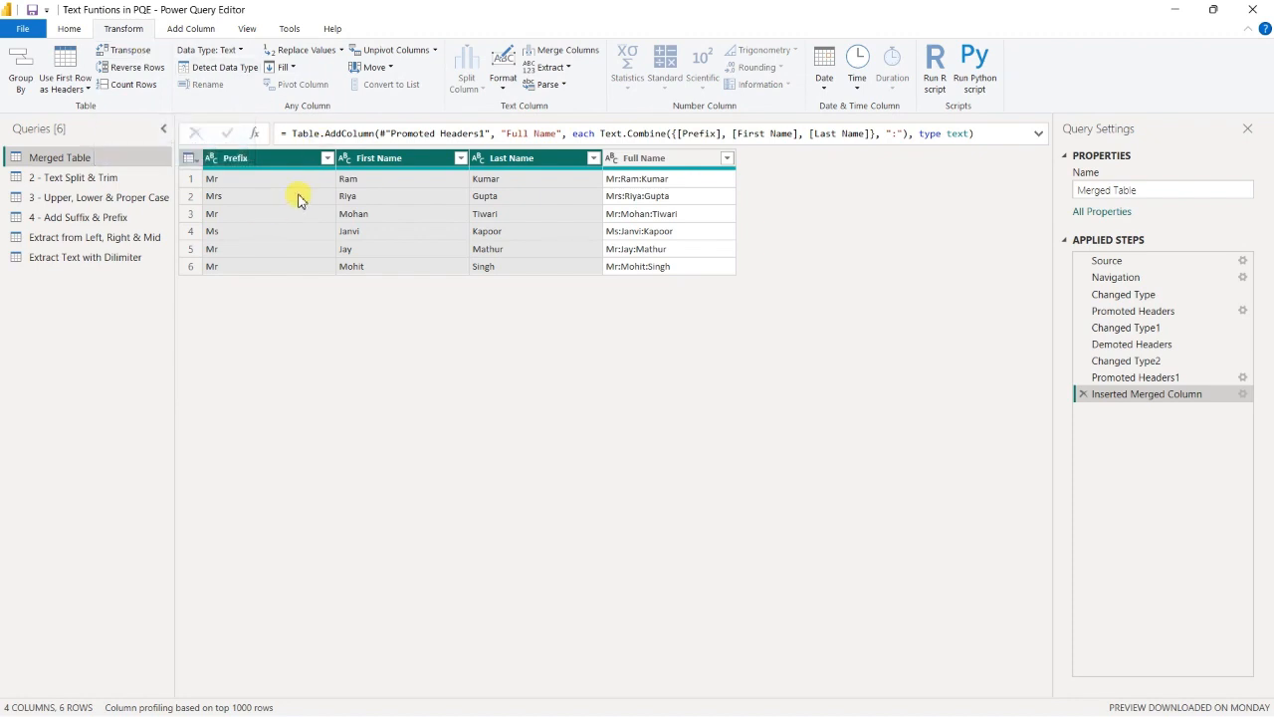
# Remove the blank rows from the 2 - Text Split & Trim query.
pyautogui.click(74, 177)
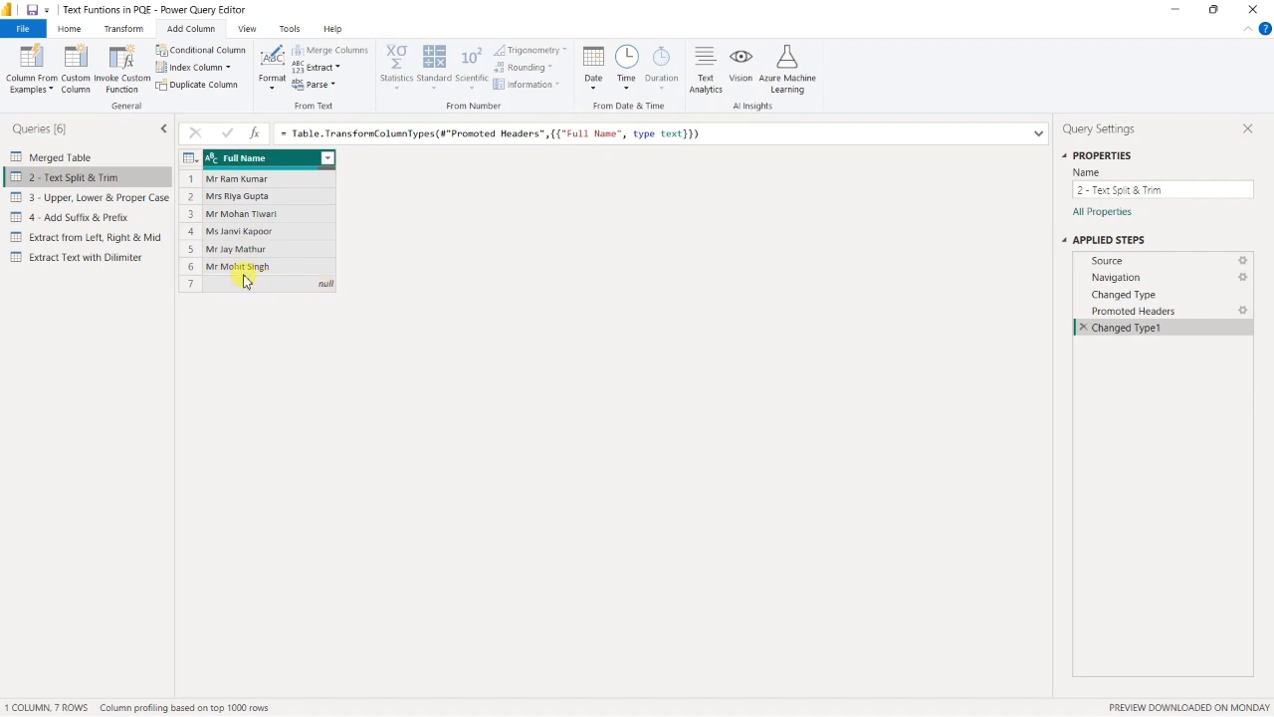
pyautogui.click(70, 29)
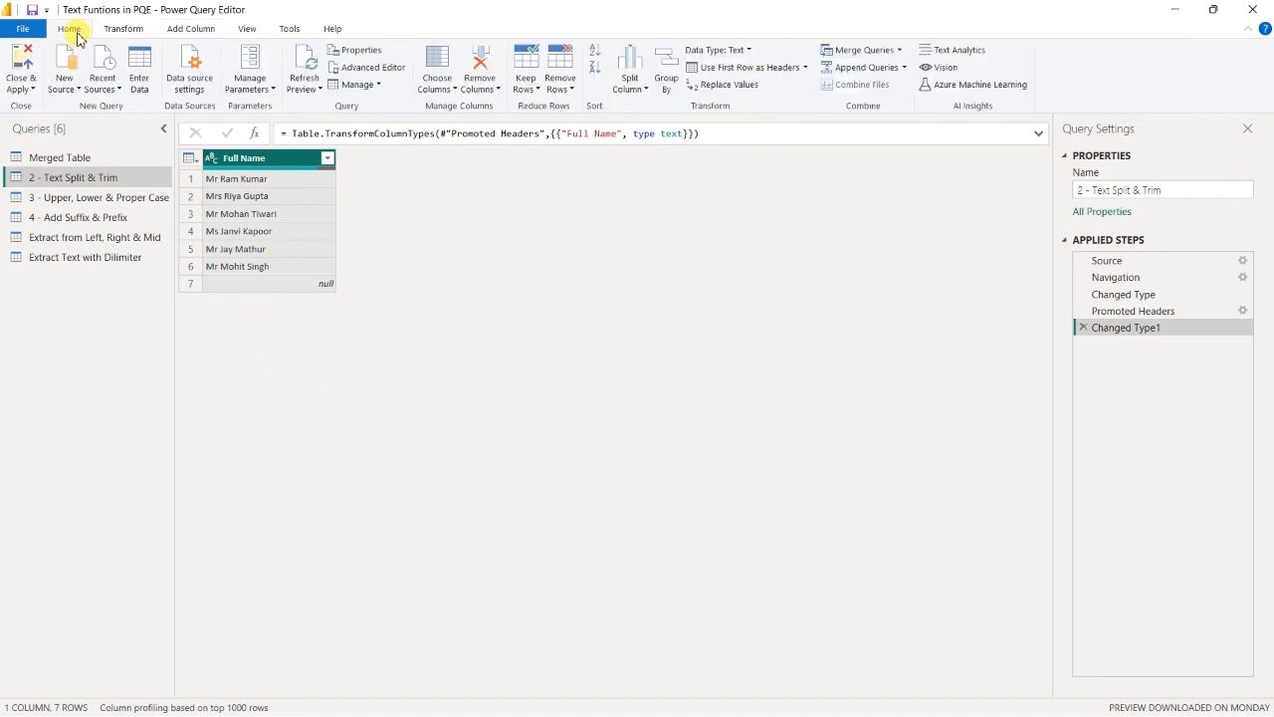
pyautogui.click(561, 94)
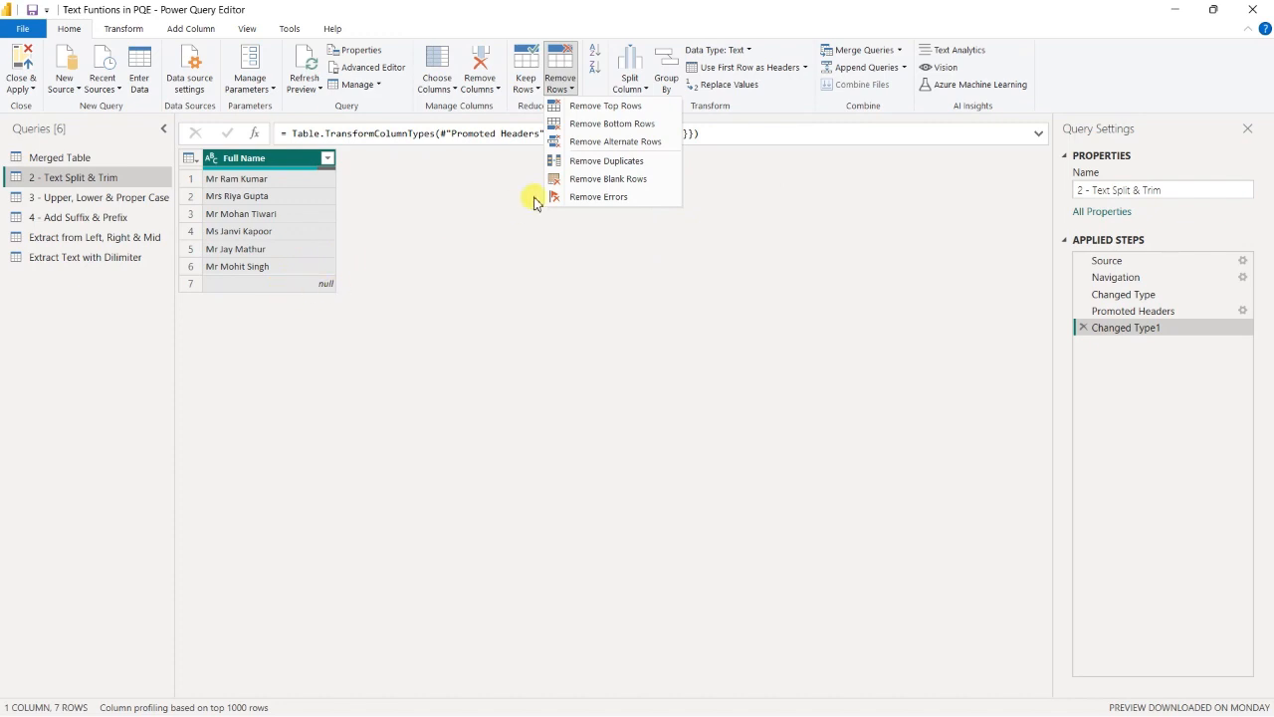
pyautogui.click(585, 179)
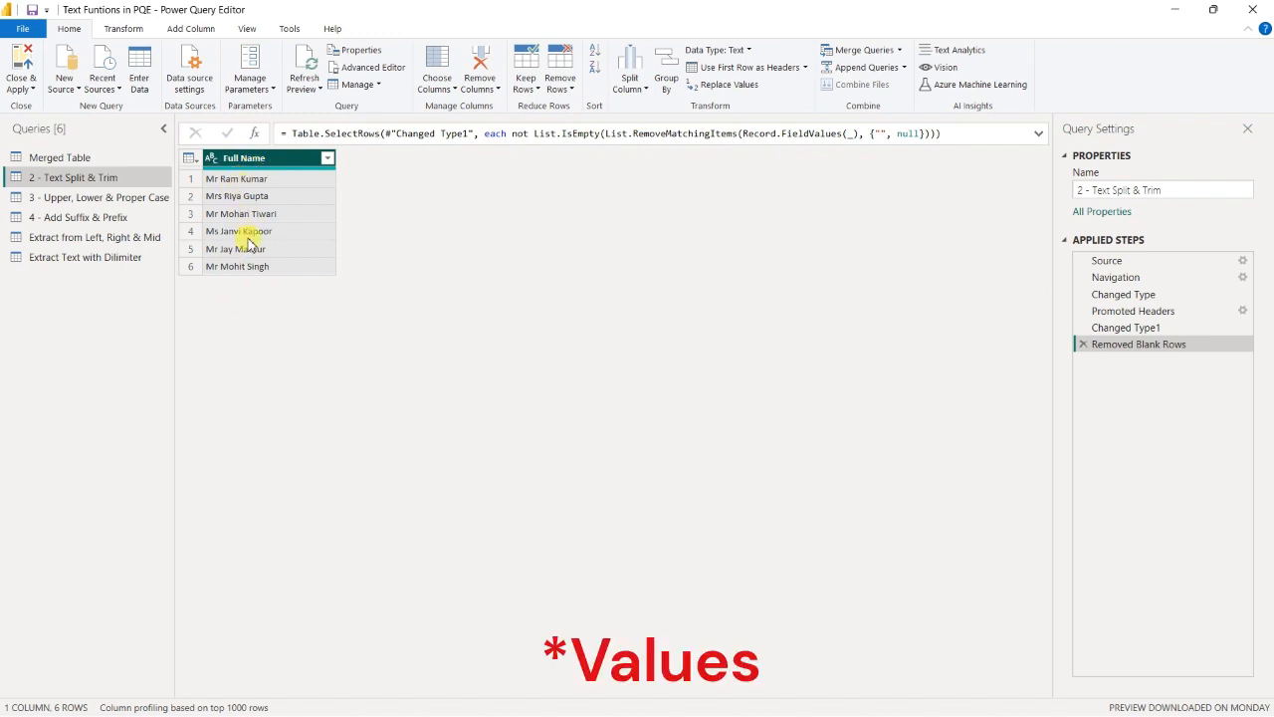
# Split the Full Name column by the Space delimiter at each occurrence of the delimiter.
pyautogui.click(117, 29)
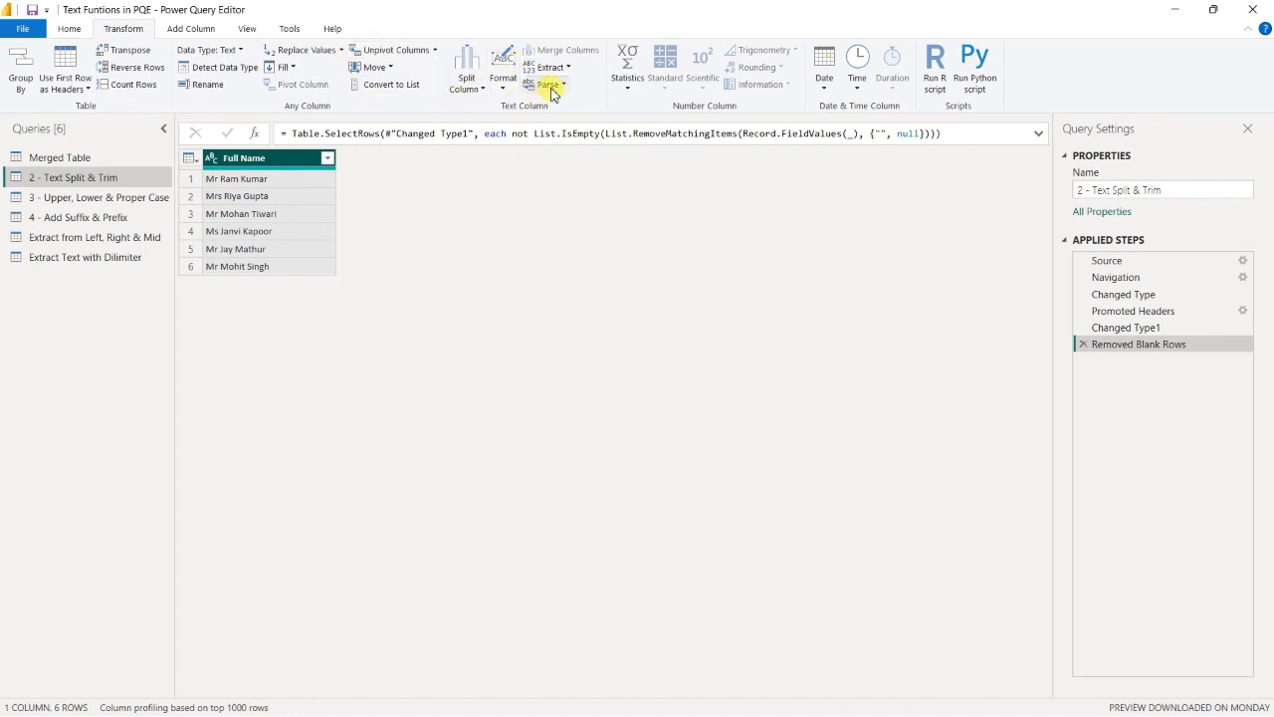
pyautogui.click(480, 92)
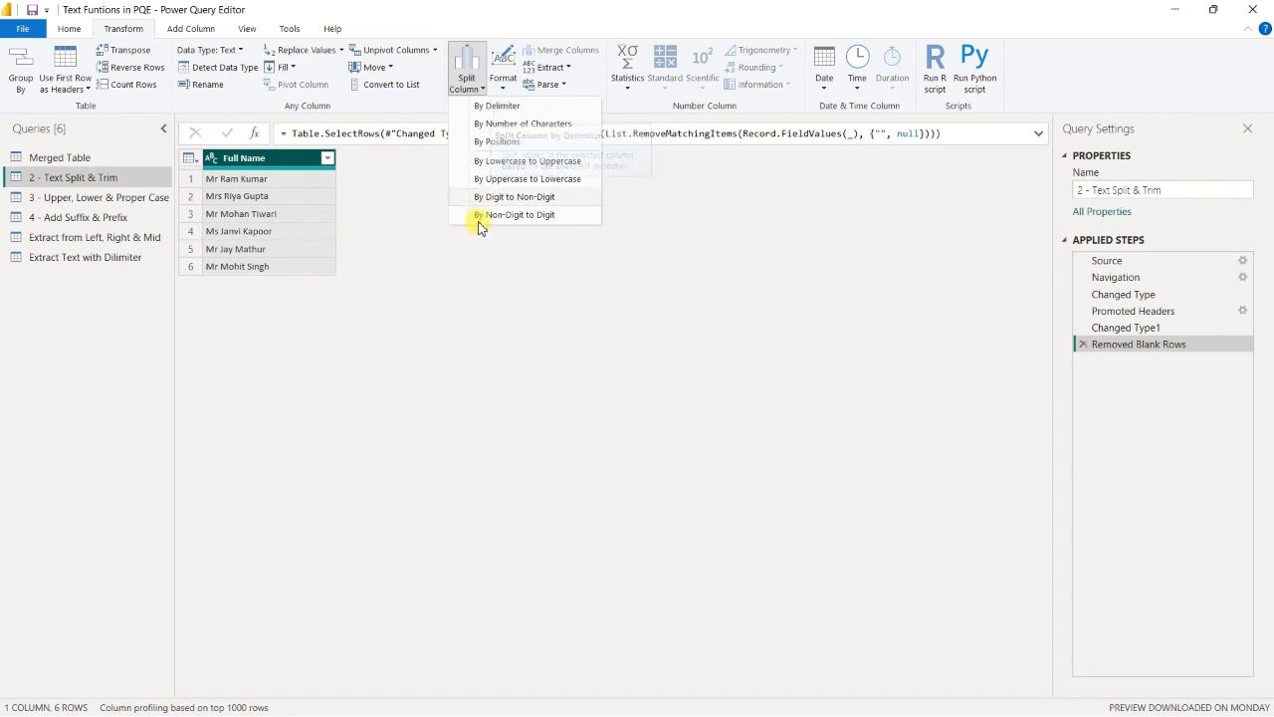
pyautogui.click(499, 107)
pyautogui.moveTo(521, 176); pyautogui.dragTo(614, 192)
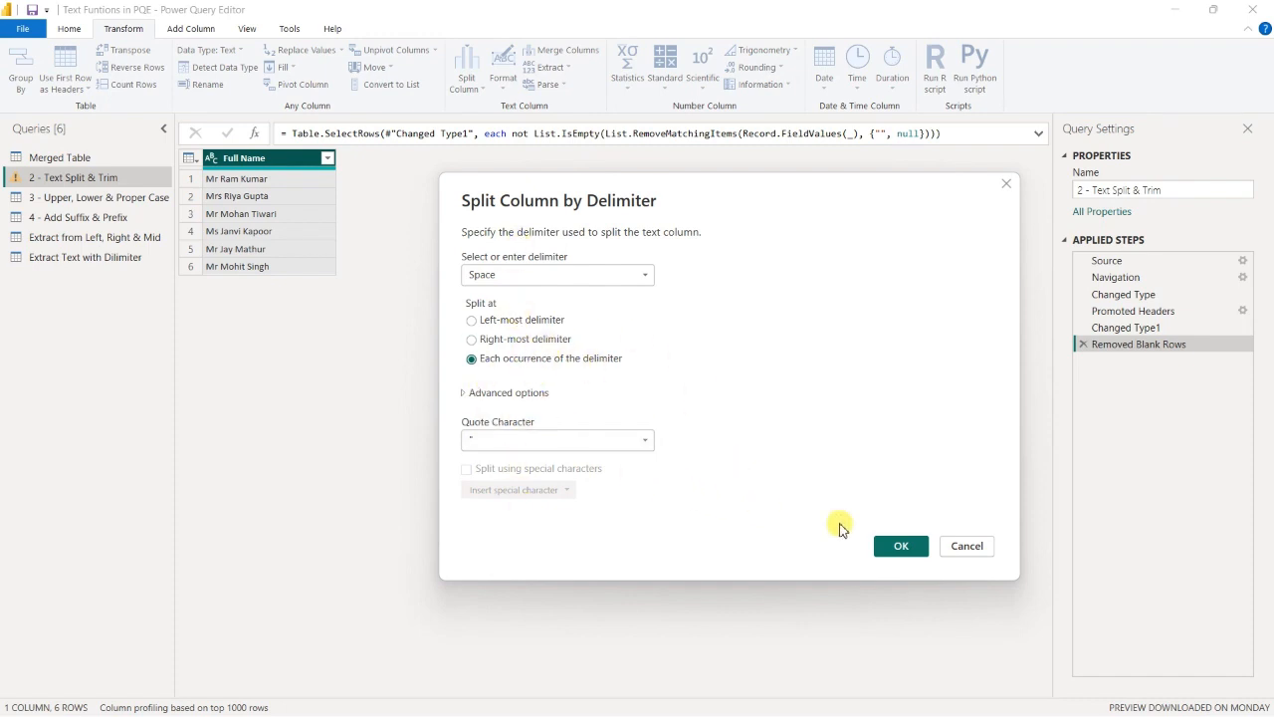
pyautogui.click(906, 549)
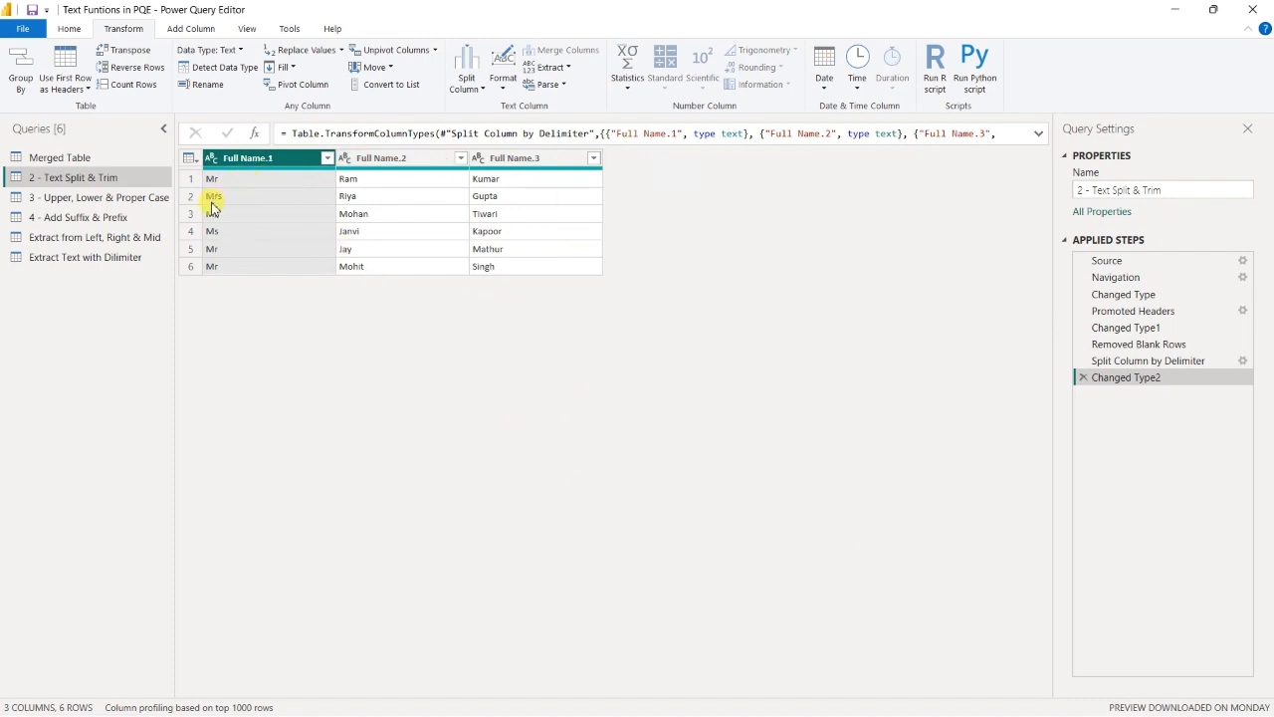
pyautogui.doubleClick(267, 157)
pyautogui.click(392, 157)
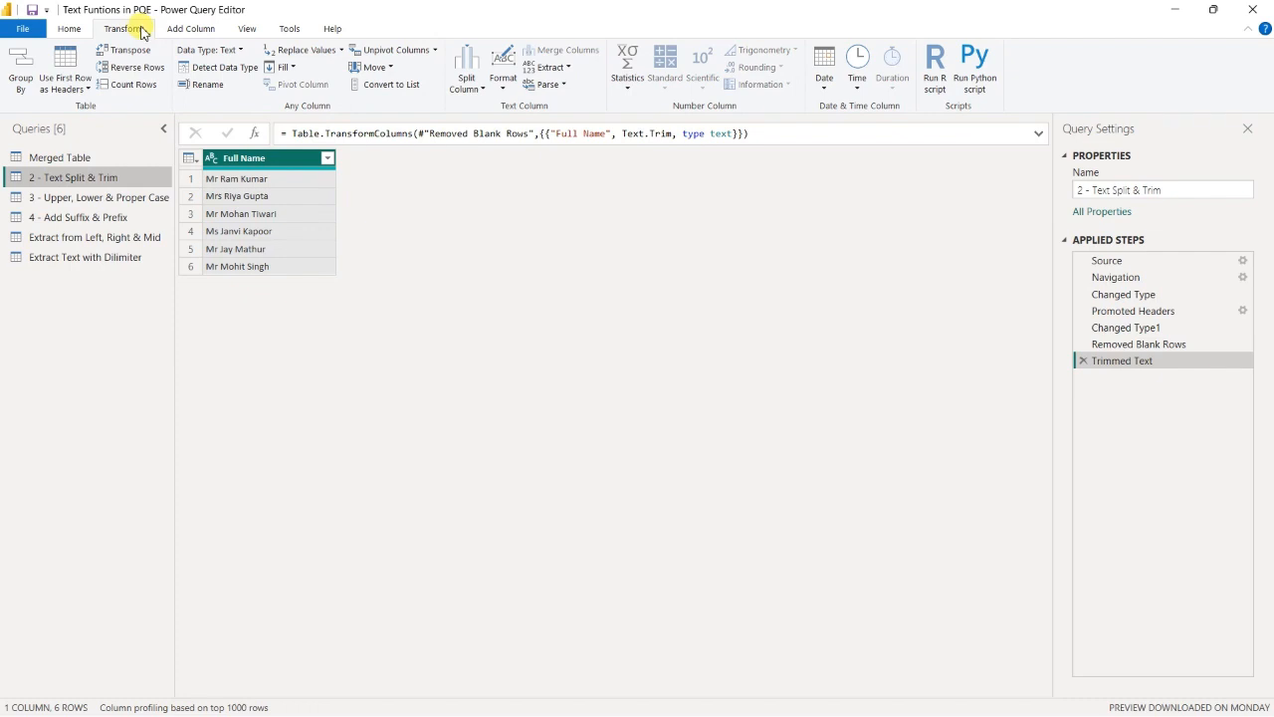
# Add a new column holding the trimmed text of the Full Name column.
pyautogui.click(195, 30)
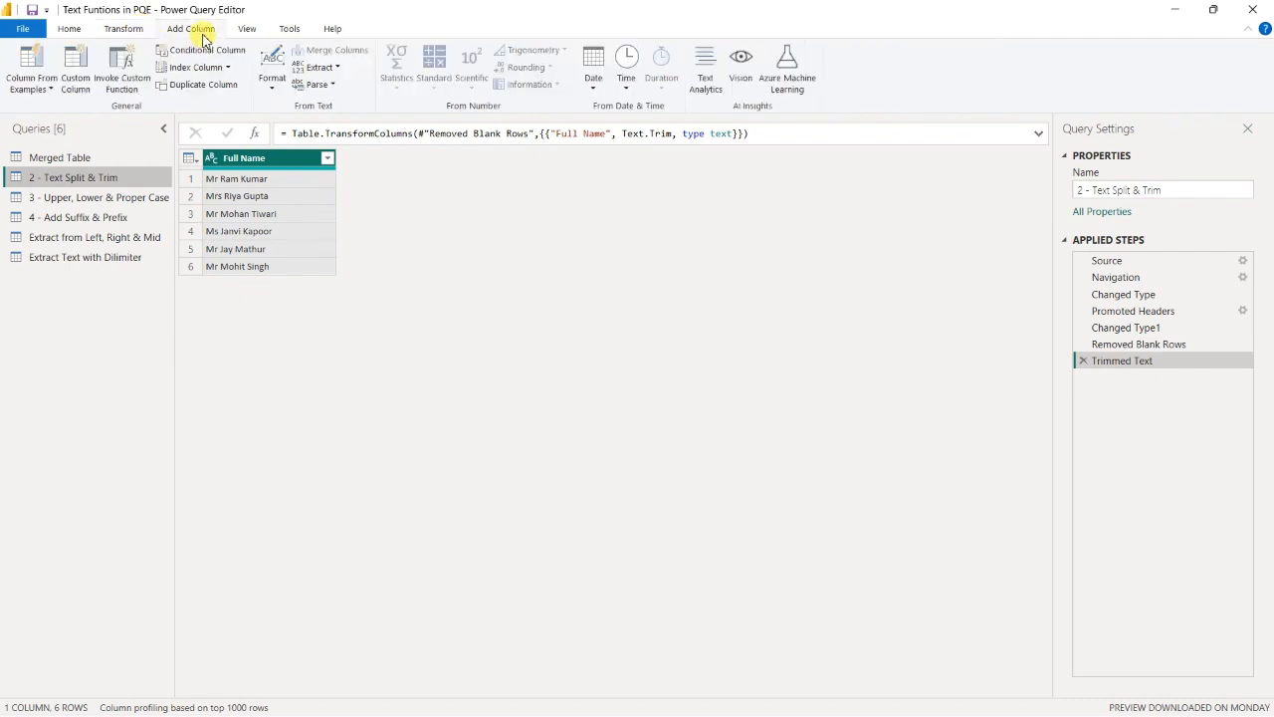
pyautogui.click(128, 30)
pyautogui.click(192, 29)
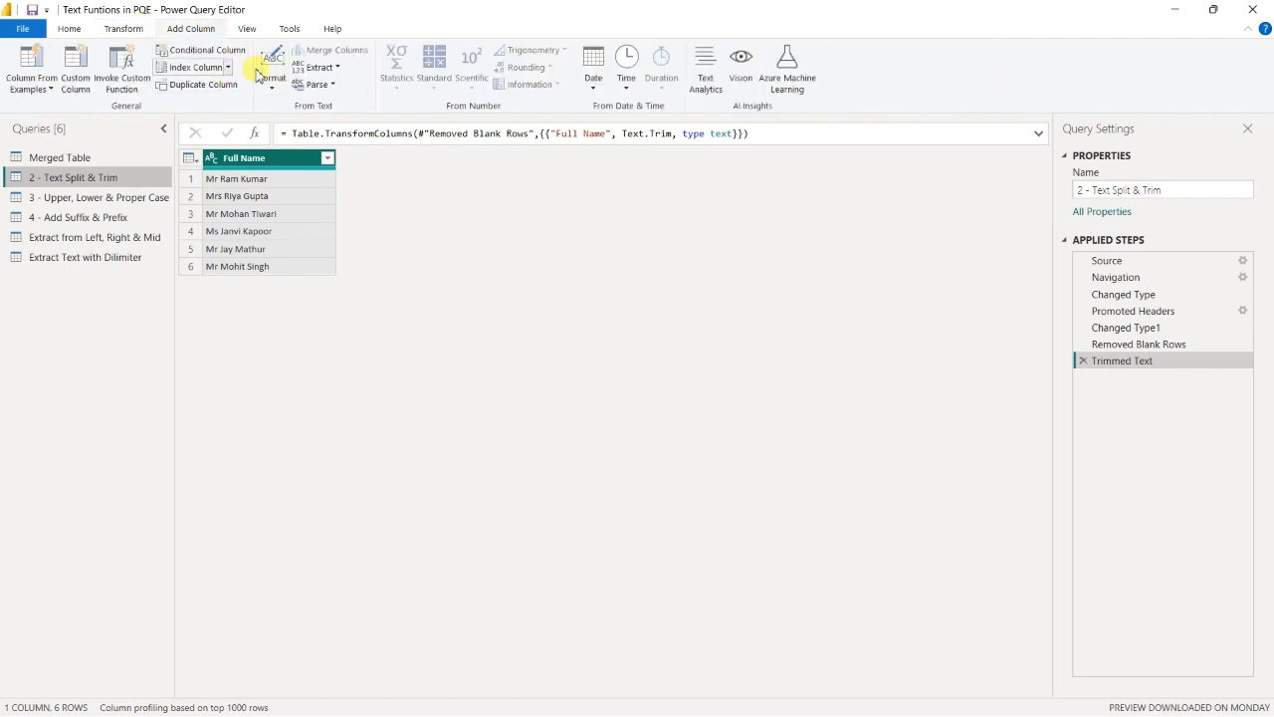
pyautogui.click(270, 86)
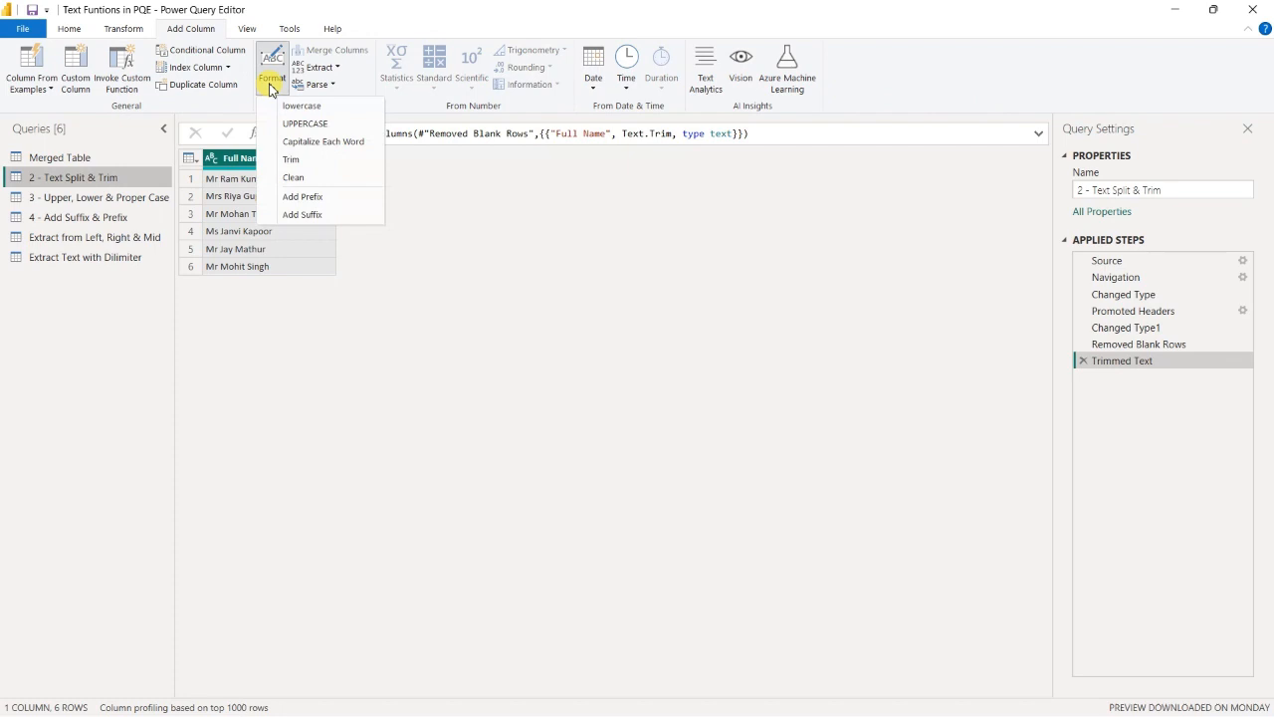
pyautogui.click(290, 161)
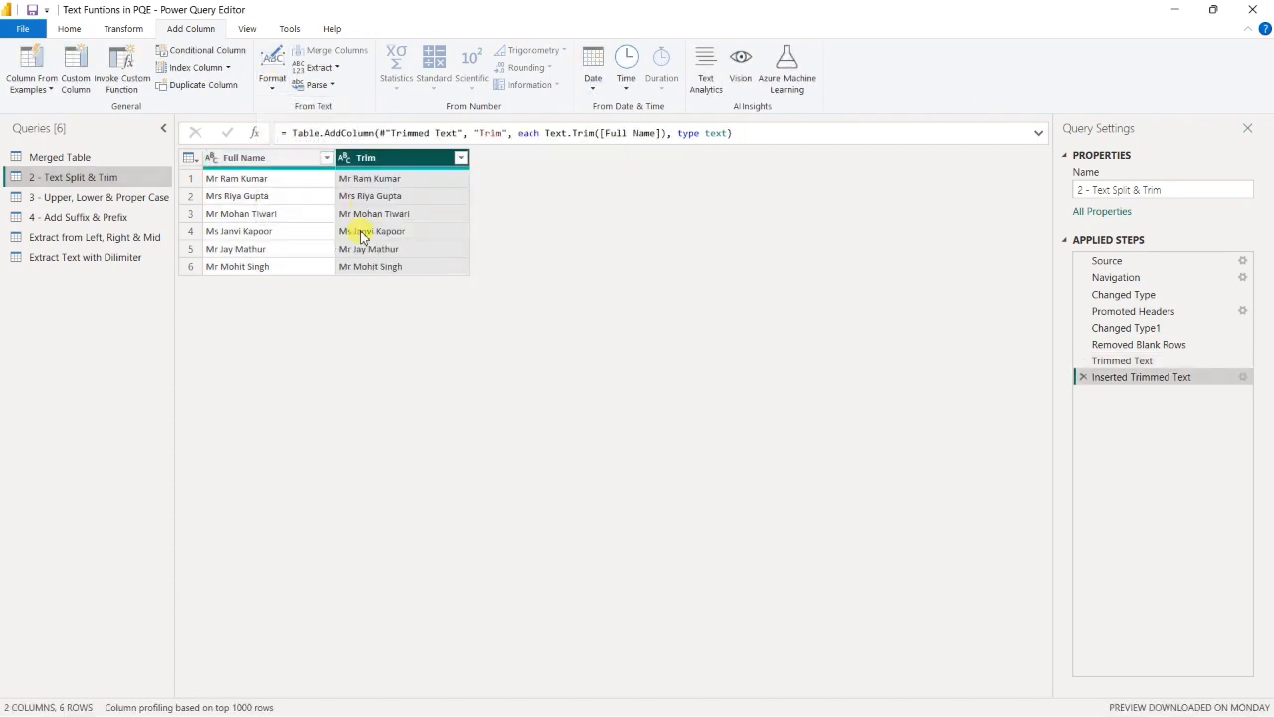
# Trim the added Trim column in place and remove that column from the table.
pyautogui.click(123, 28)
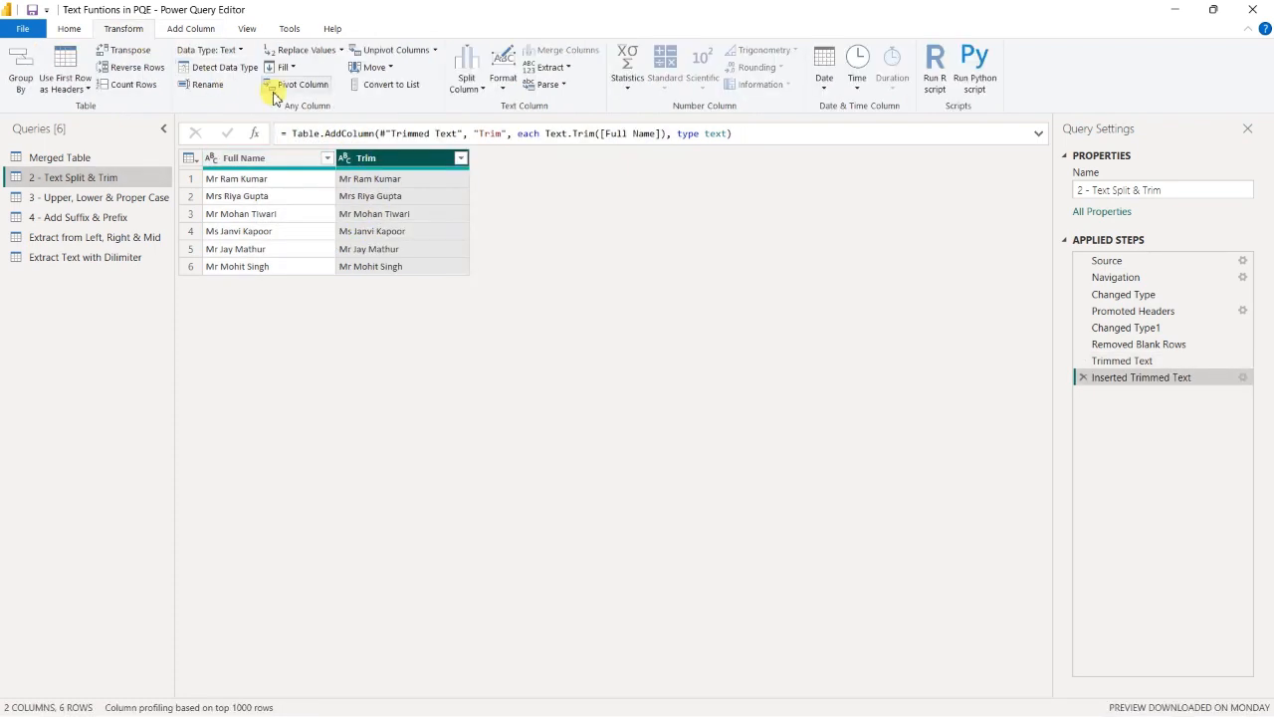
pyautogui.click(501, 87)
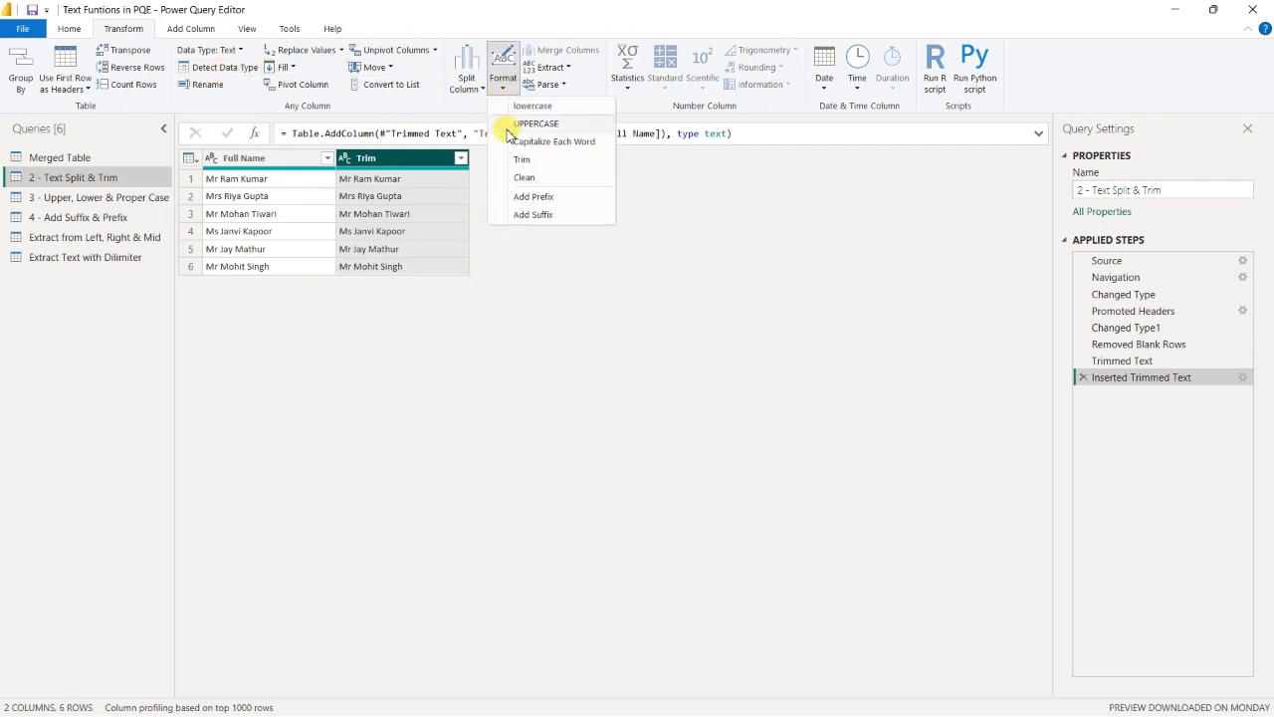
pyautogui.click(516, 159)
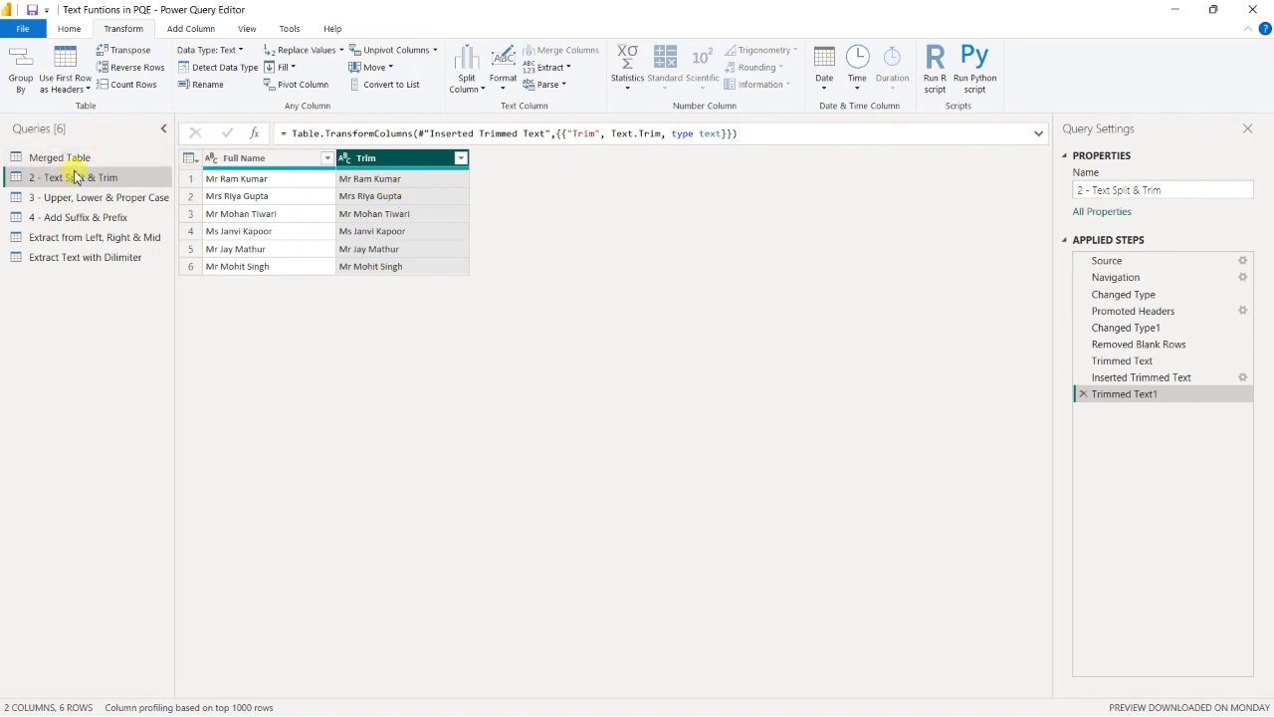
pyautogui.rightClick(426, 159)
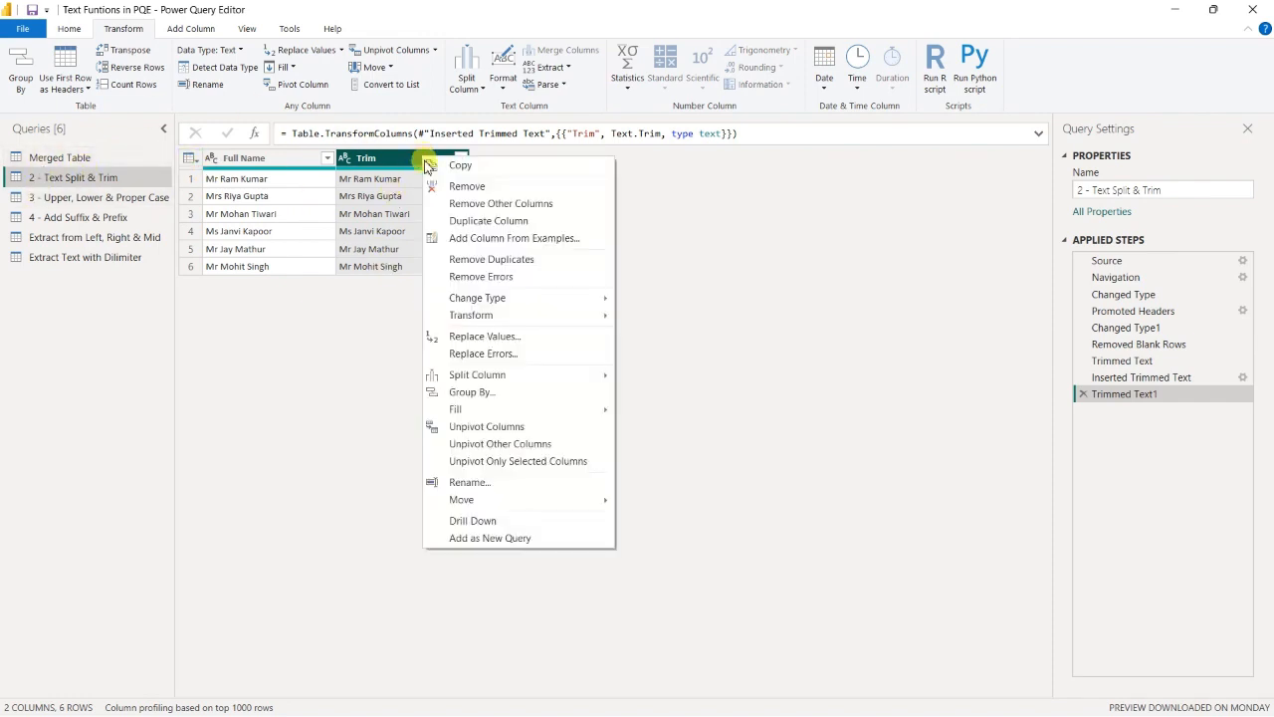
pyautogui.click(428, 186)
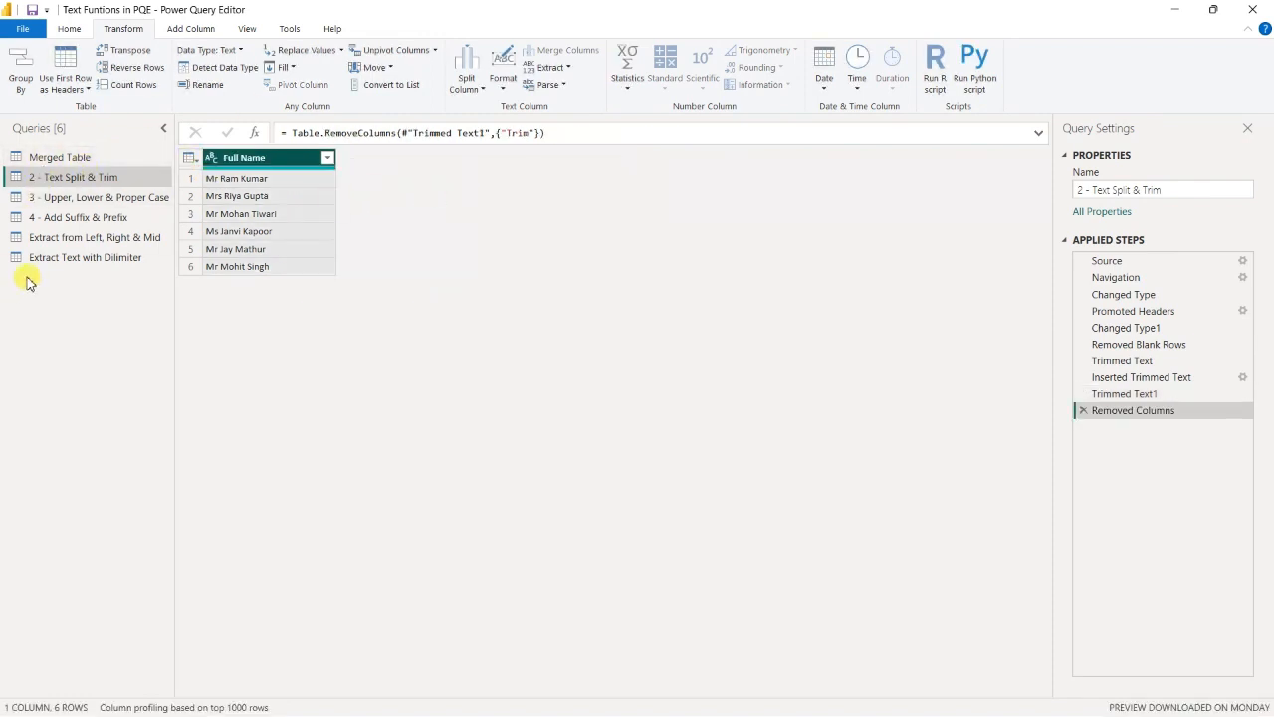
# Convert the First Name column of the 3 - Upper, Lower & Proper Case query to UPPERCASE.
pyautogui.click(127, 197)
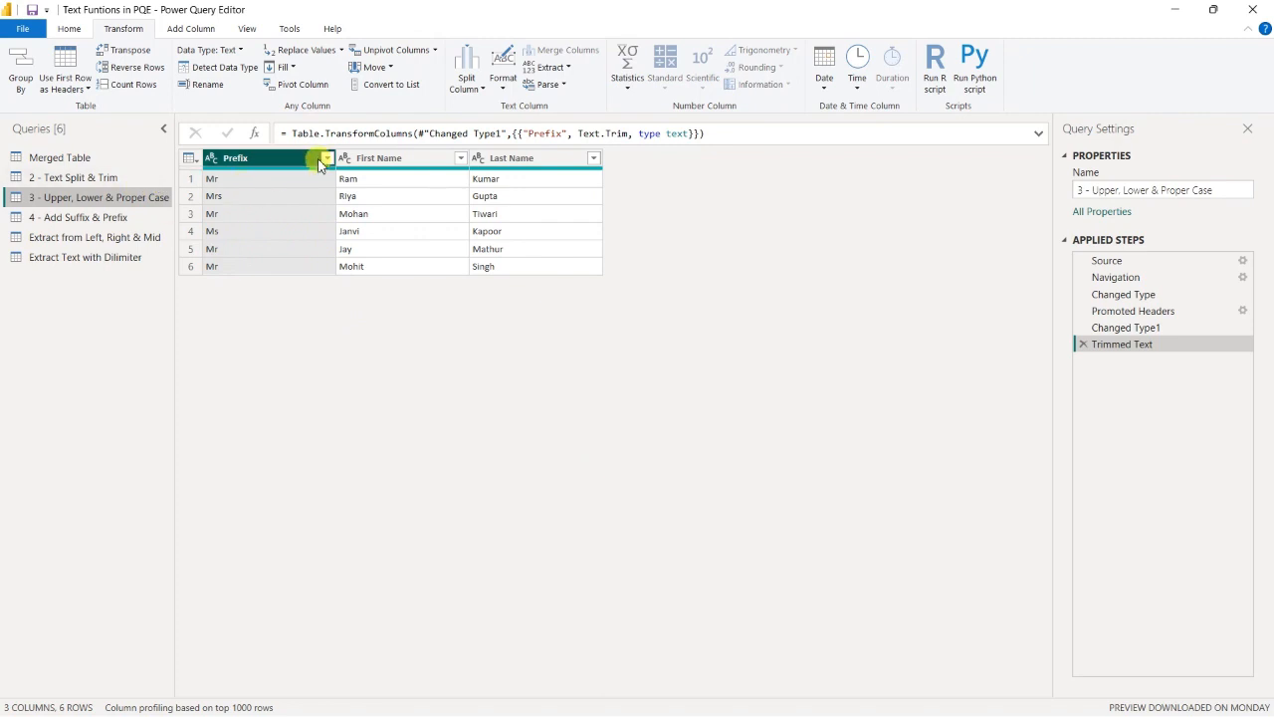
pyautogui.click(395, 161)
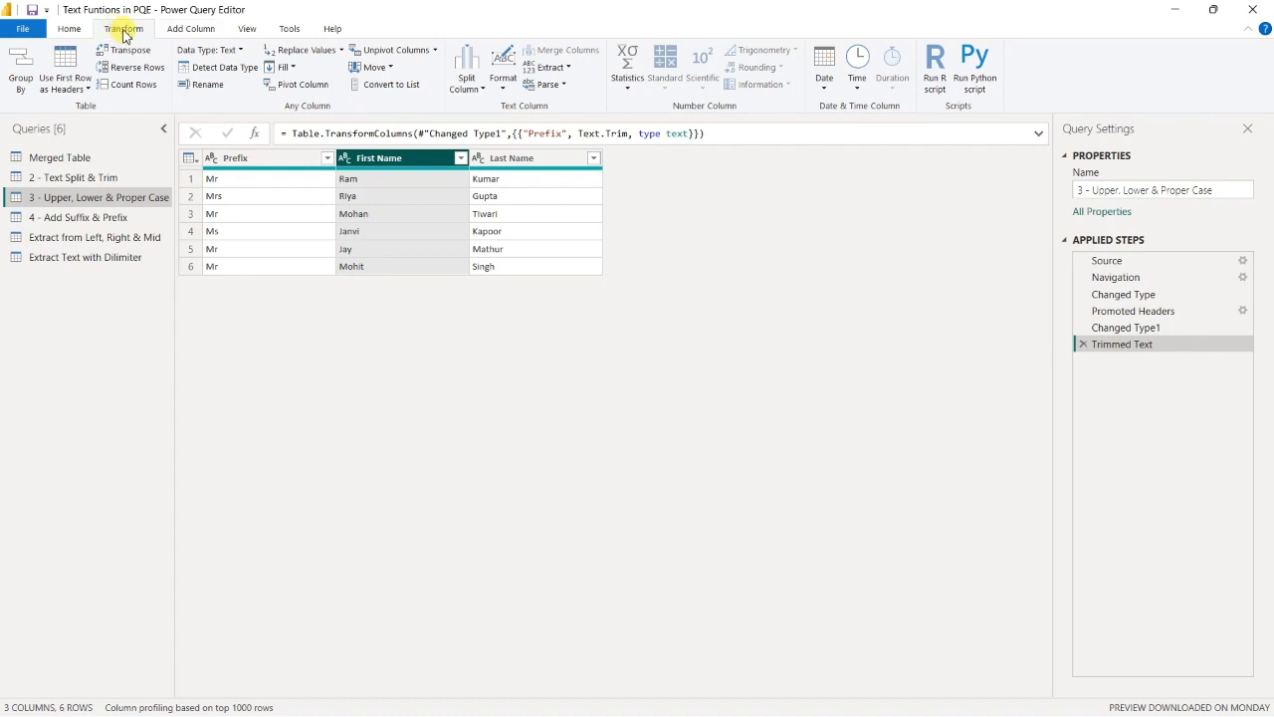
pyautogui.click(505, 89)
pyautogui.click(520, 125)
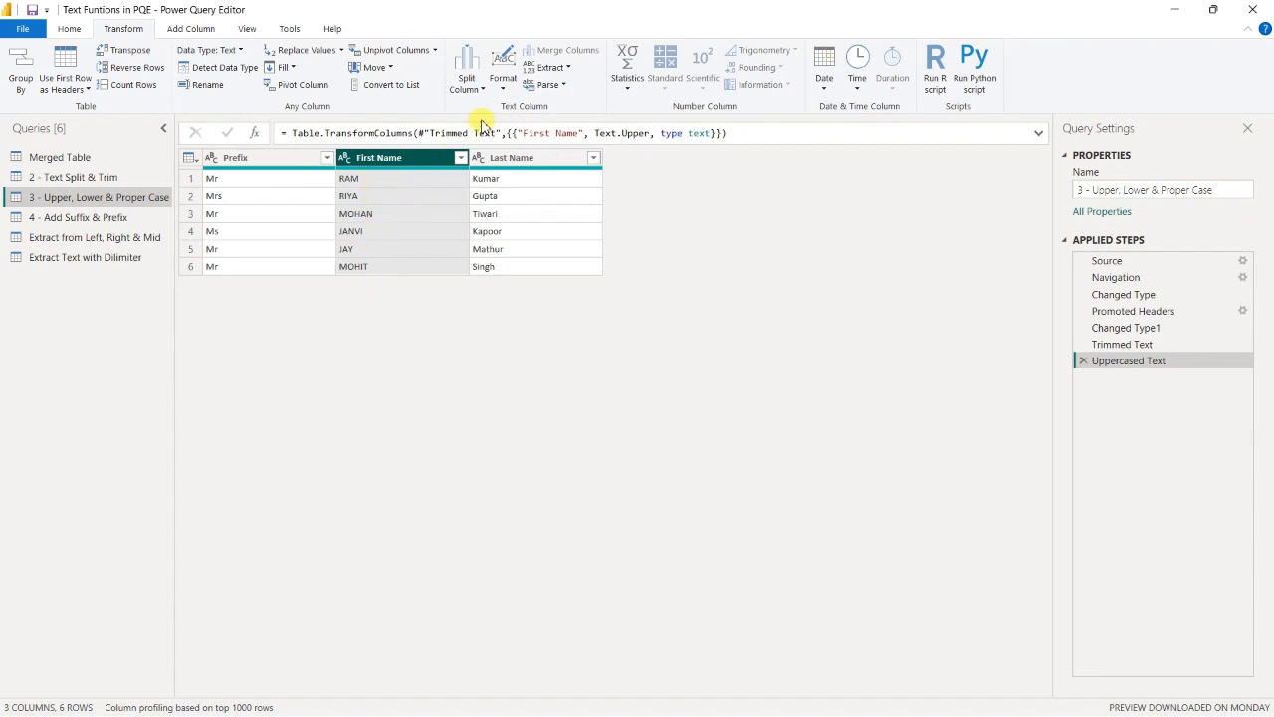
# Convert the First Name column to lowercase and apply Capitalize Each Word to it.
pyautogui.click(504, 88)
pyautogui.click(527, 107)
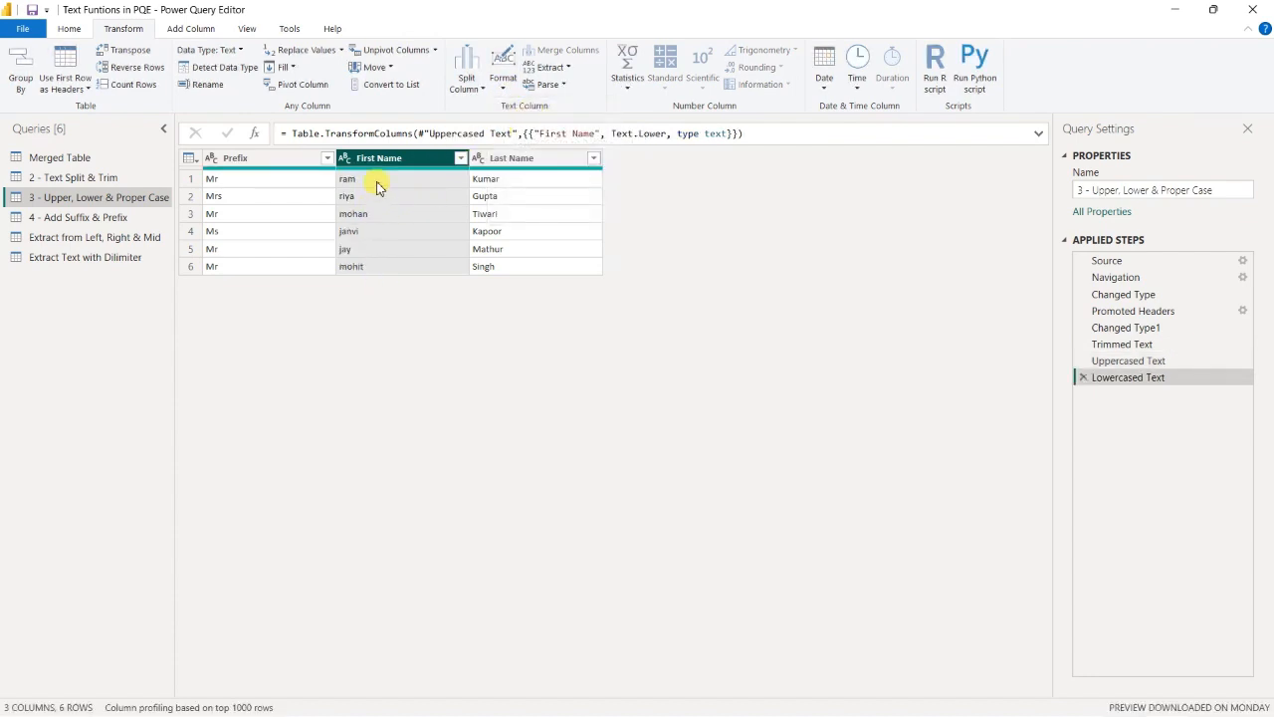
pyautogui.click(503, 85)
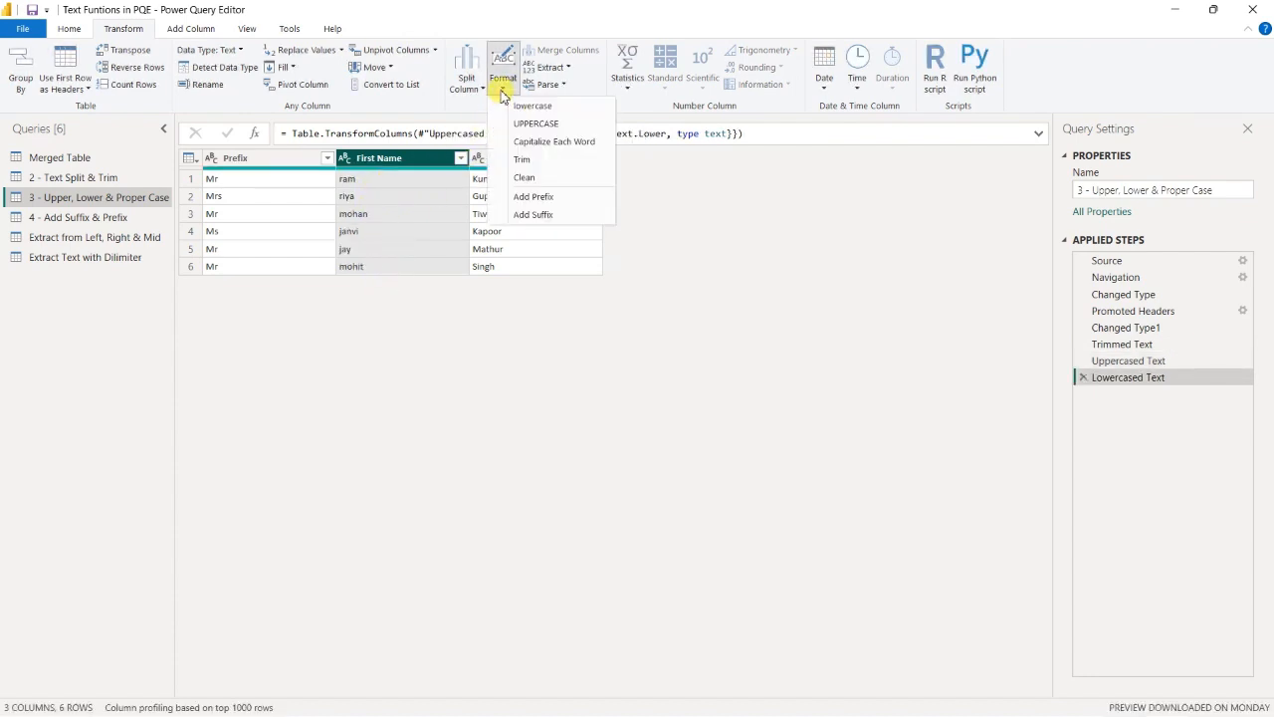
pyautogui.click(532, 142)
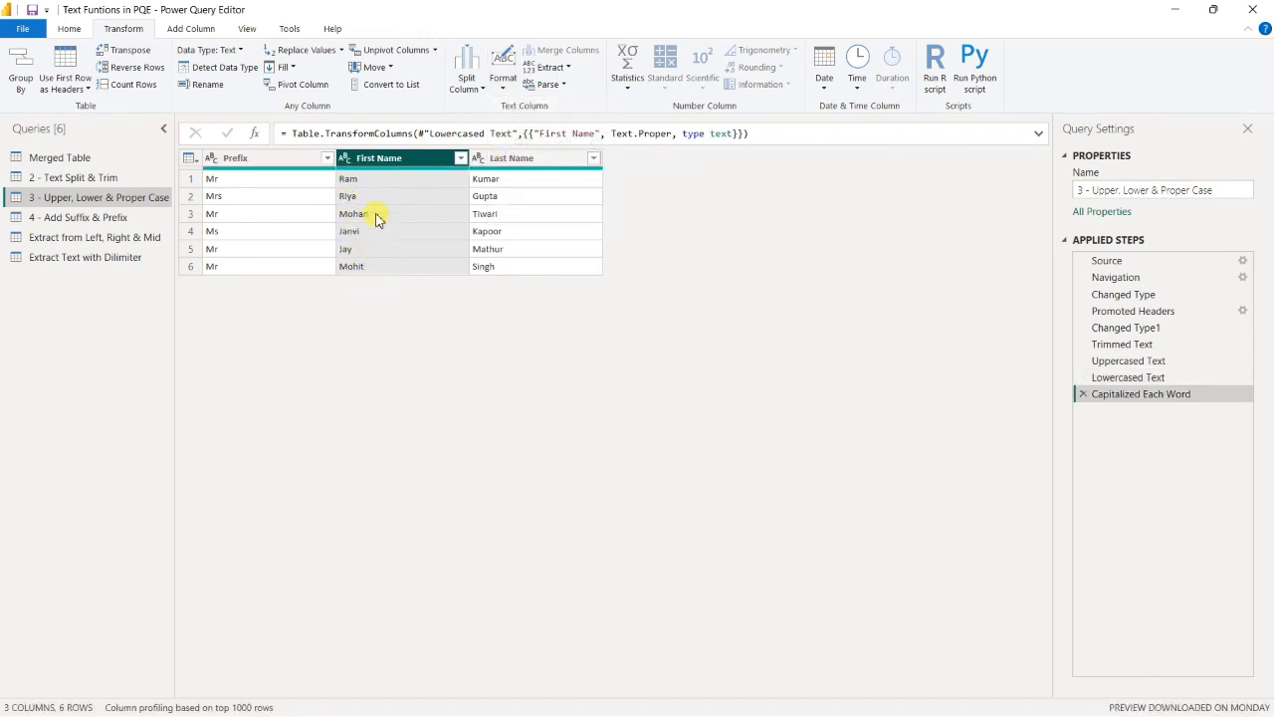
pyautogui.click(504, 85)
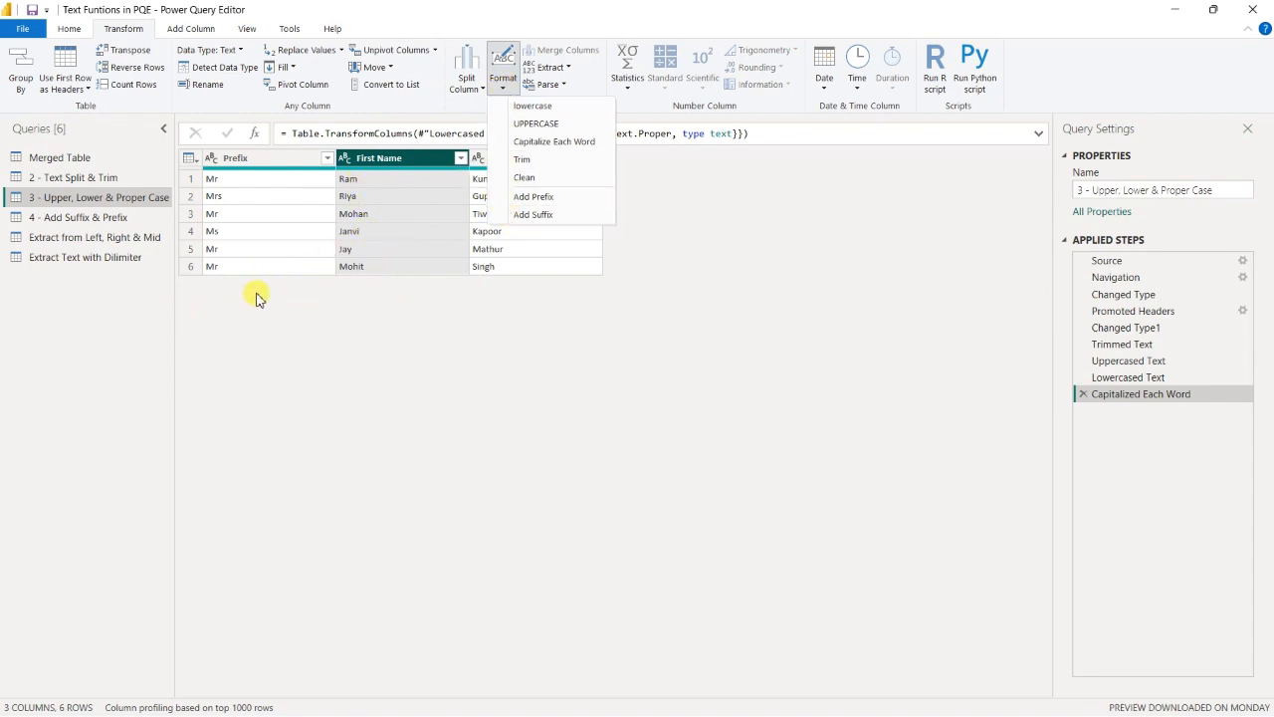
pyautogui.click(299, 307)
# Add the prefix "Mr ", including a trailing space, to the First Name column of the 4 - Add Suffix & Prefix query.
pyautogui.click(85, 217)
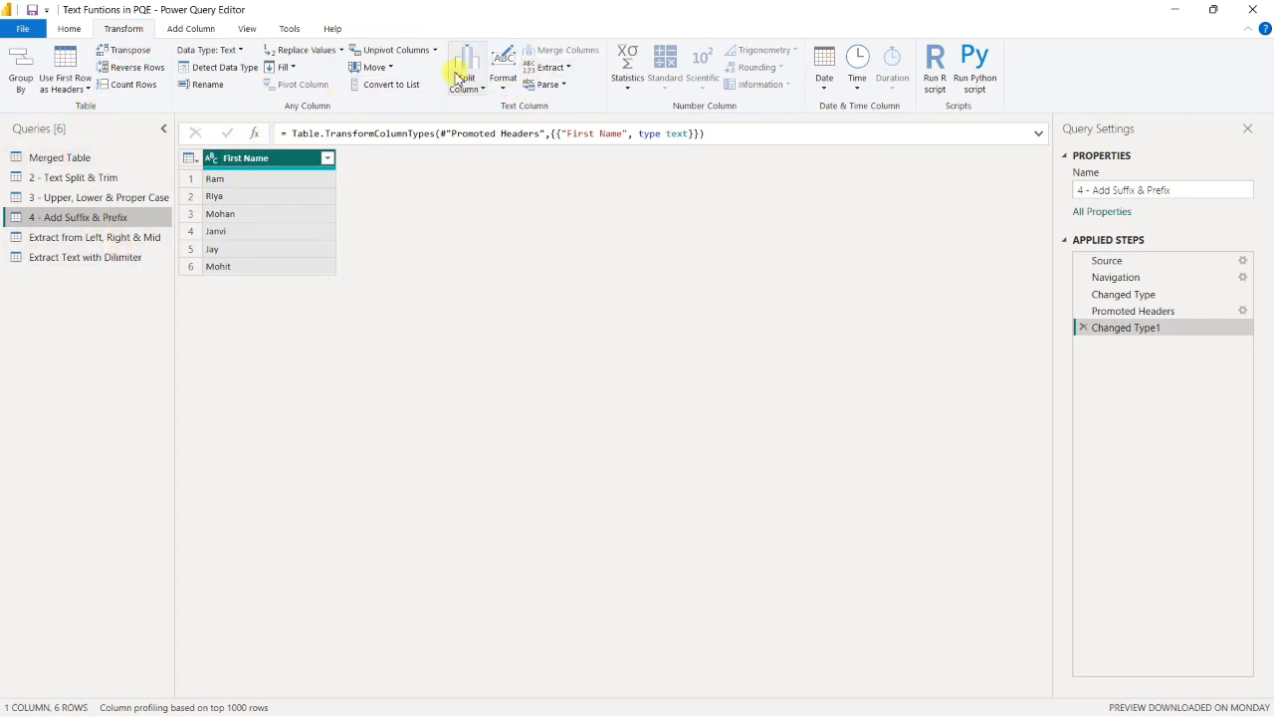
pyautogui.click(502, 86)
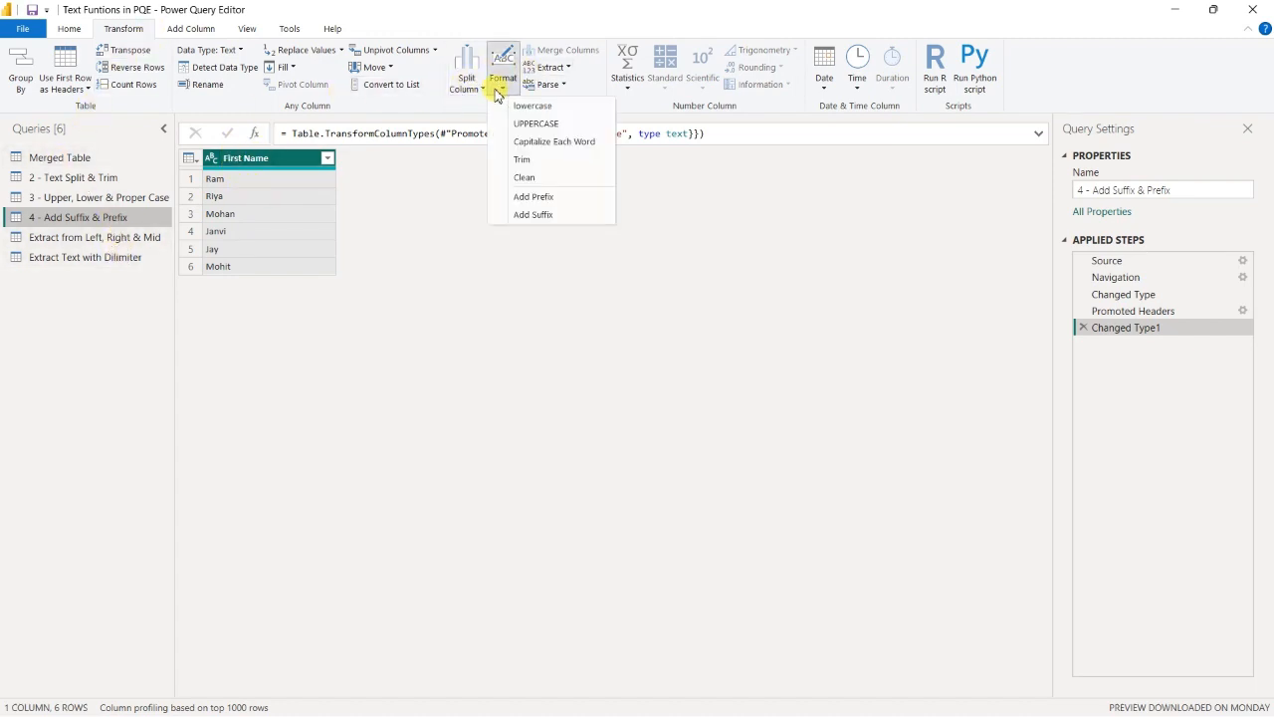
pyautogui.click(535, 199)
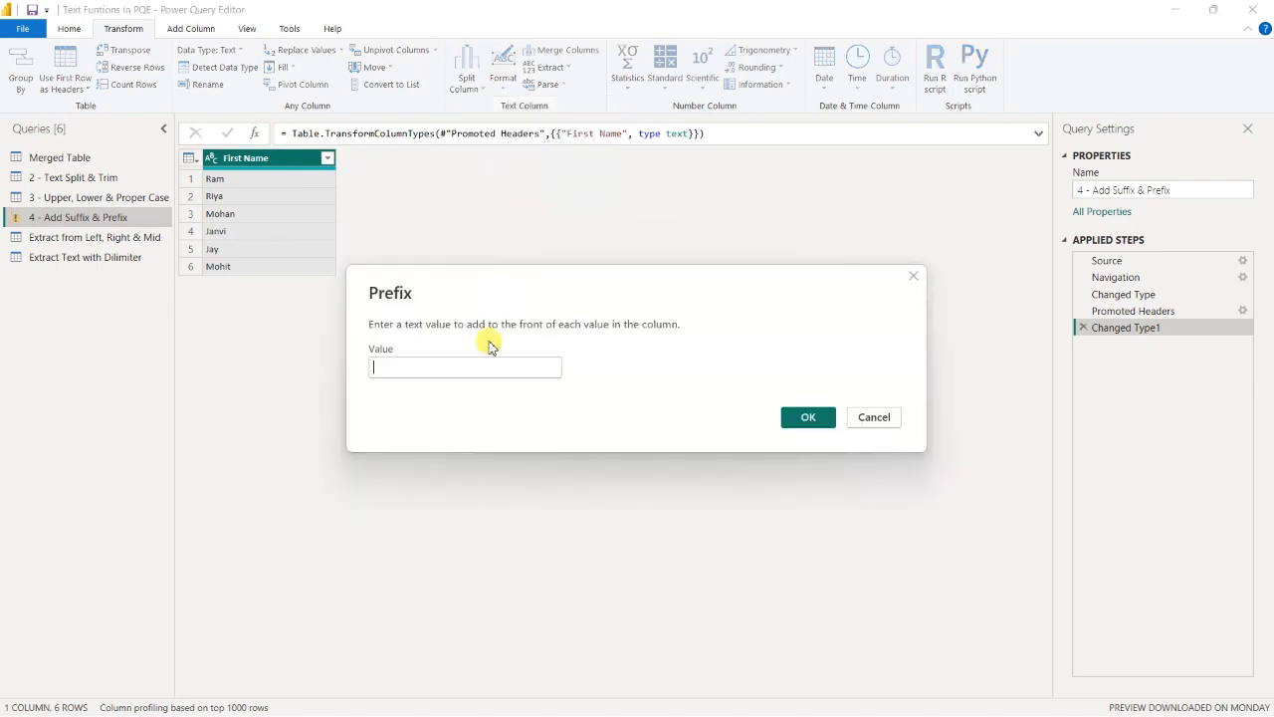
pyautogui.click(487, 358)
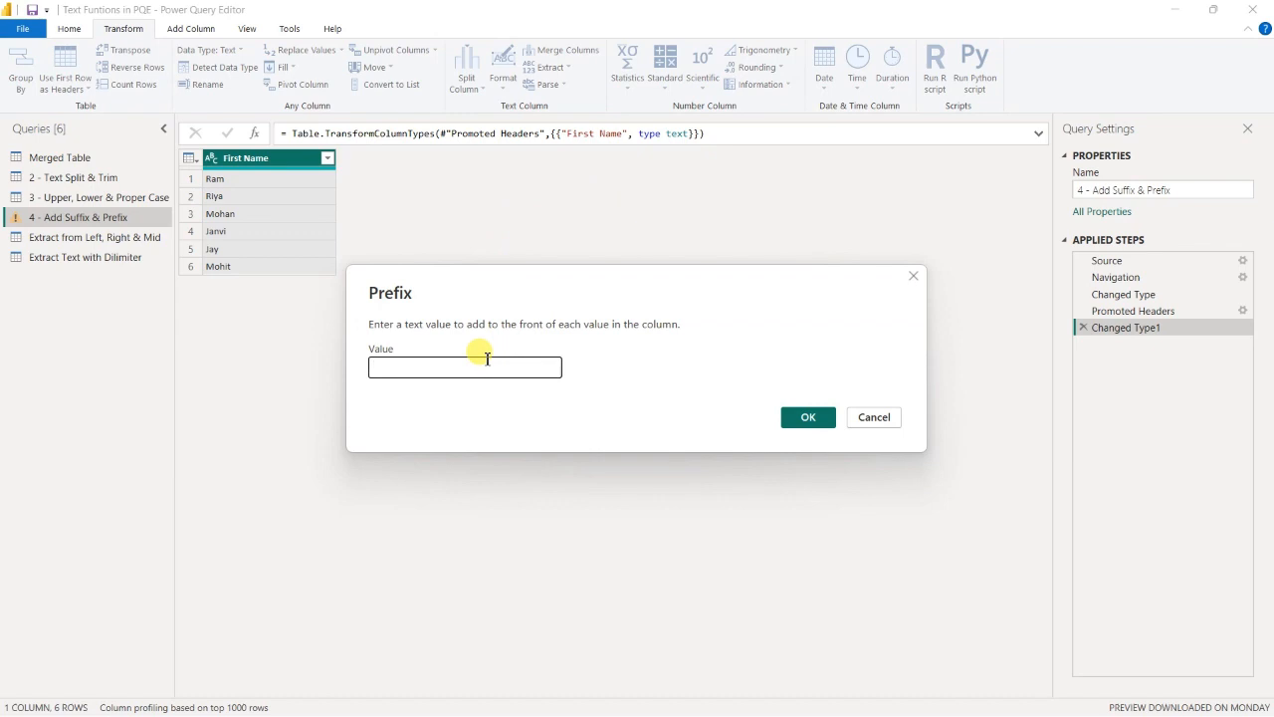
pyautogui.write('Mr')
pyautogui.click(811, 420)
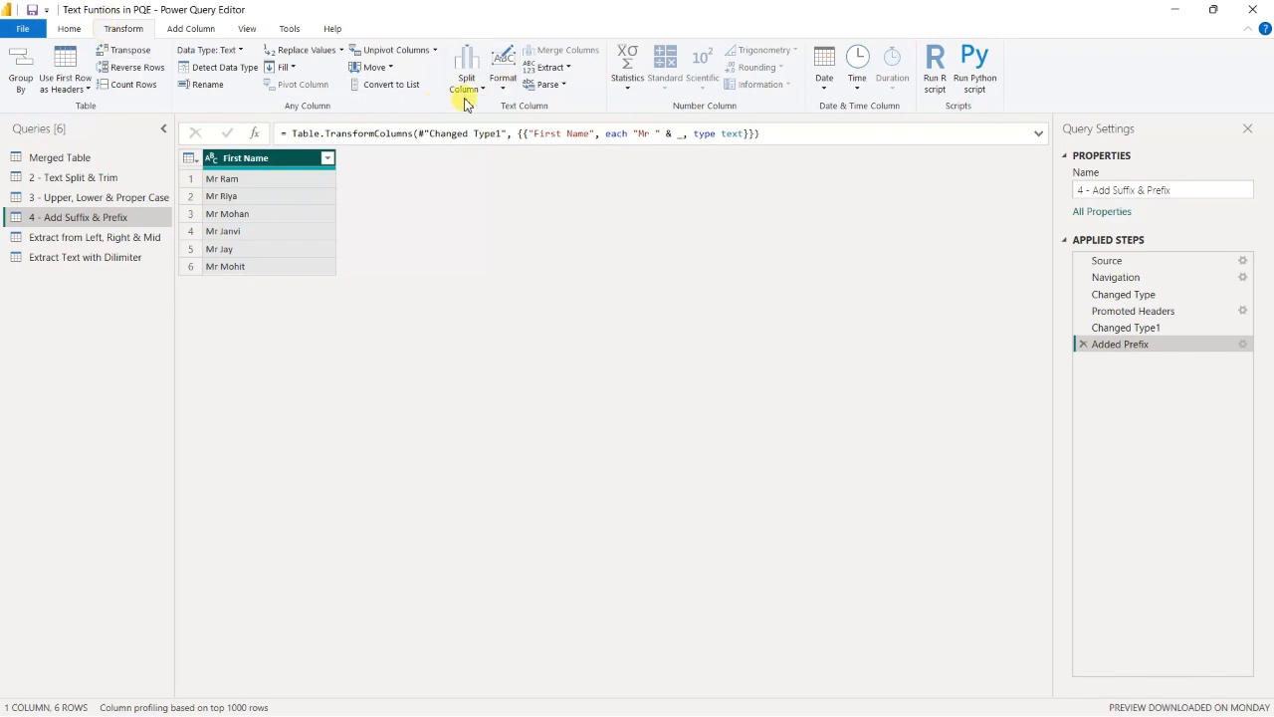
# Add the suffix "Company" without a leading space to the First Name column.
pyautogui.click(503, 81)
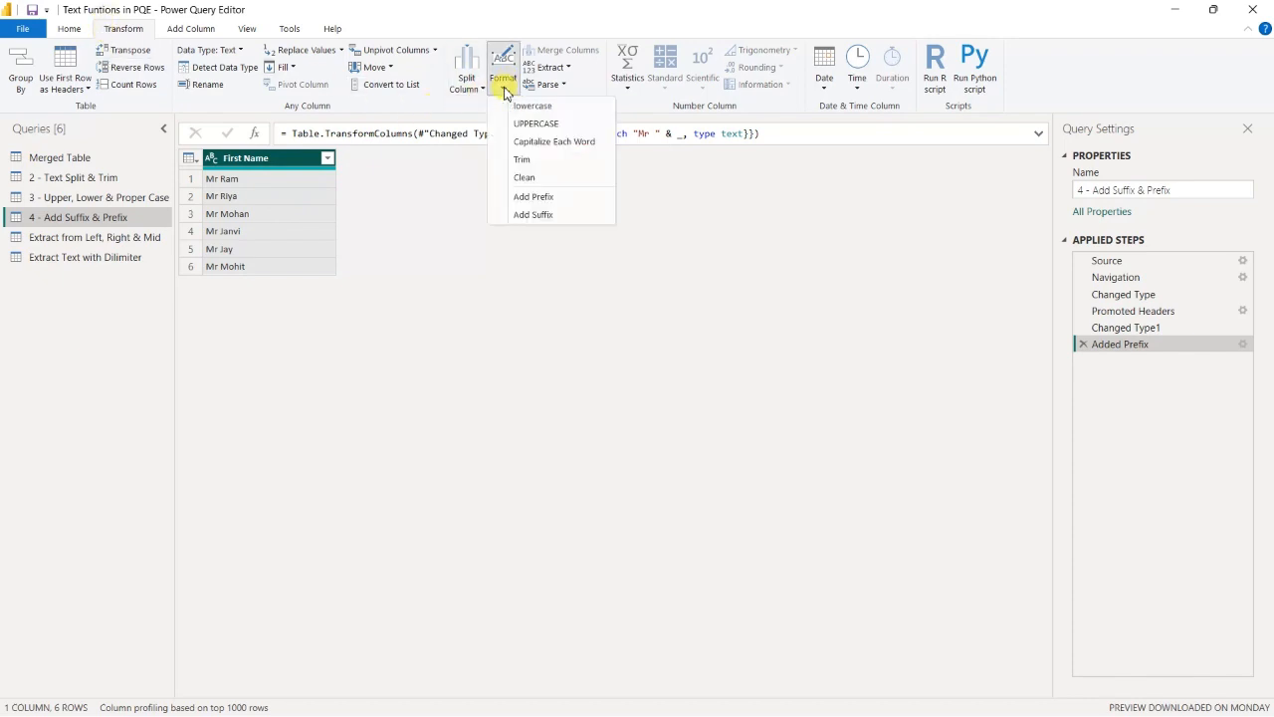
pyautogui.click(539, 217)
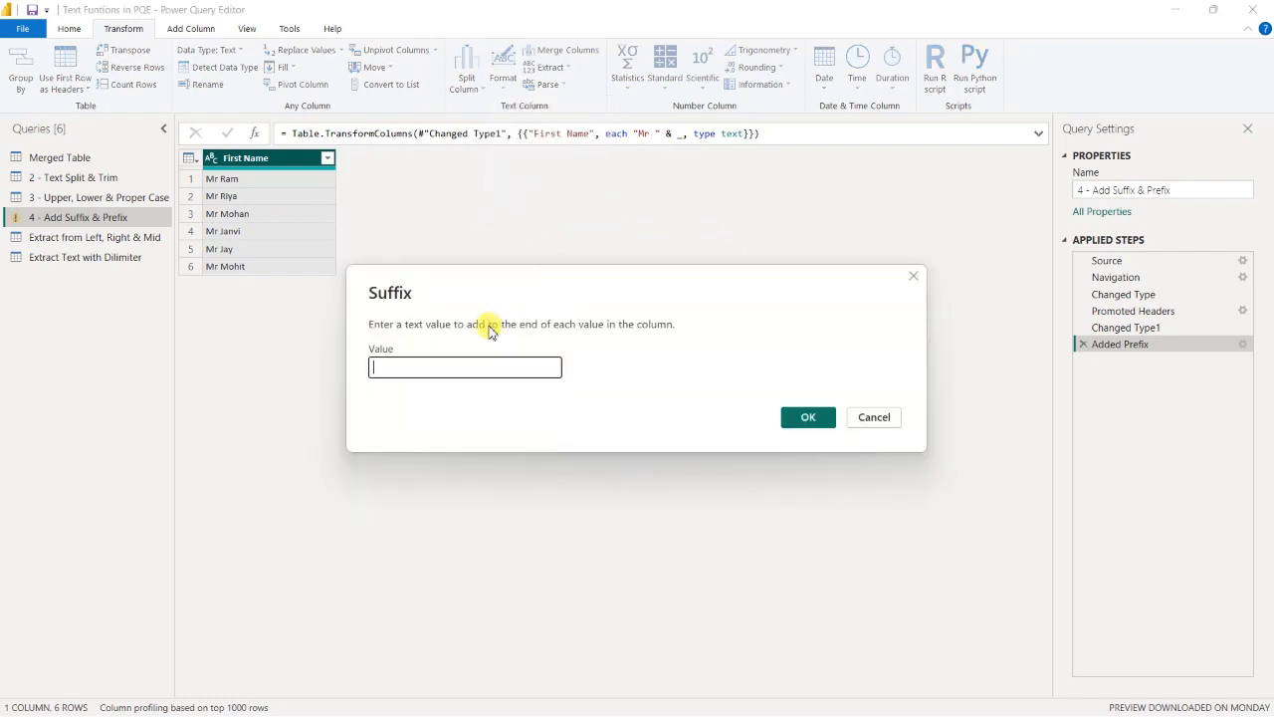
pyautogui.write('Company')
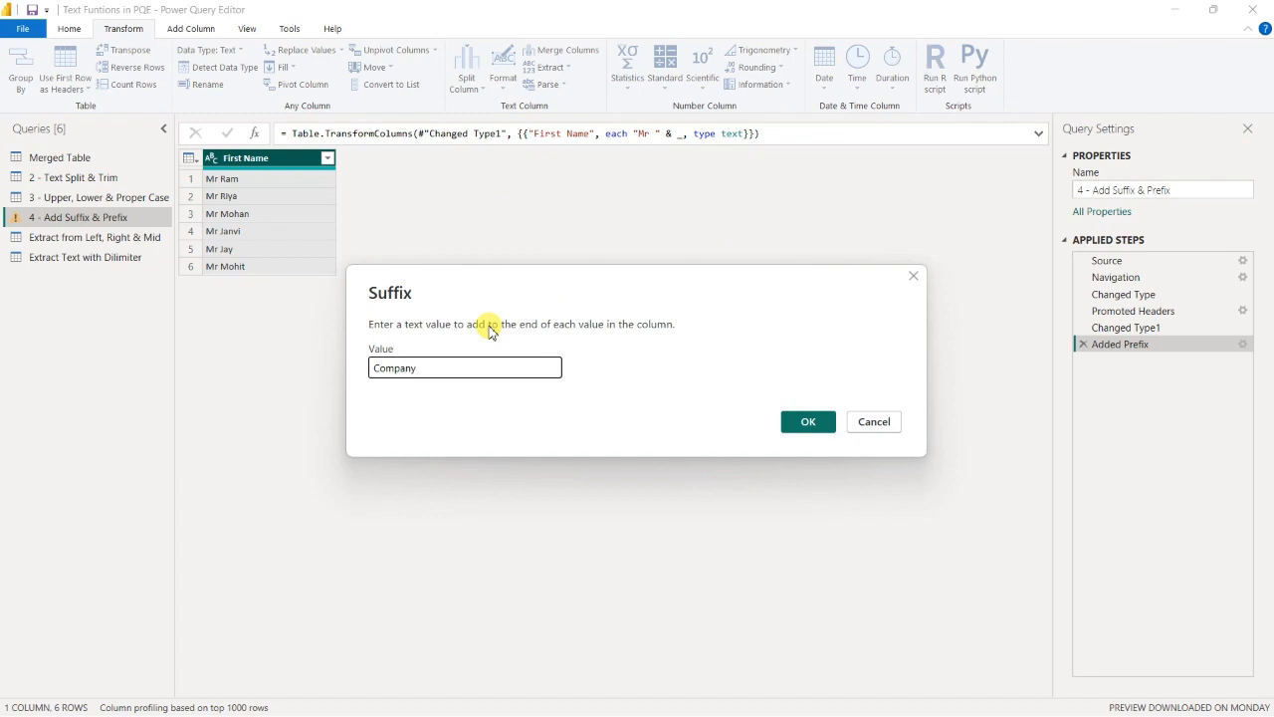
pyautogui.click(791, 422)
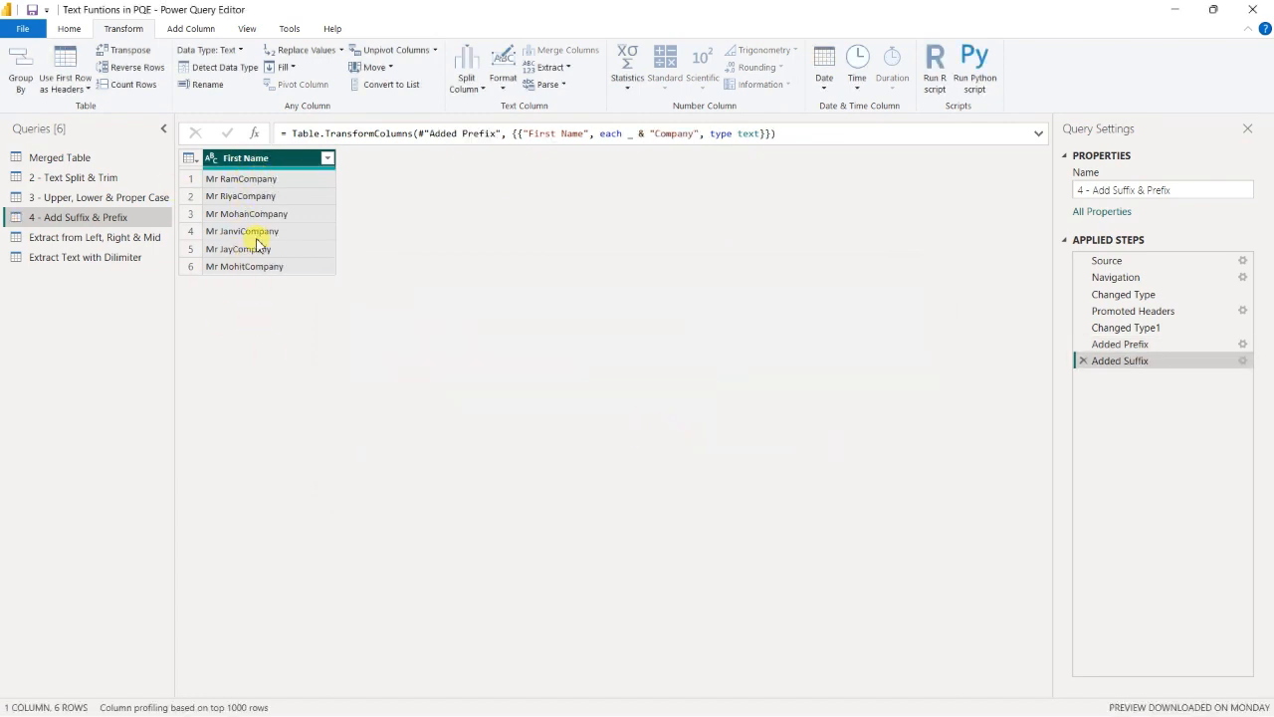
pyautogui.click(494, 85)
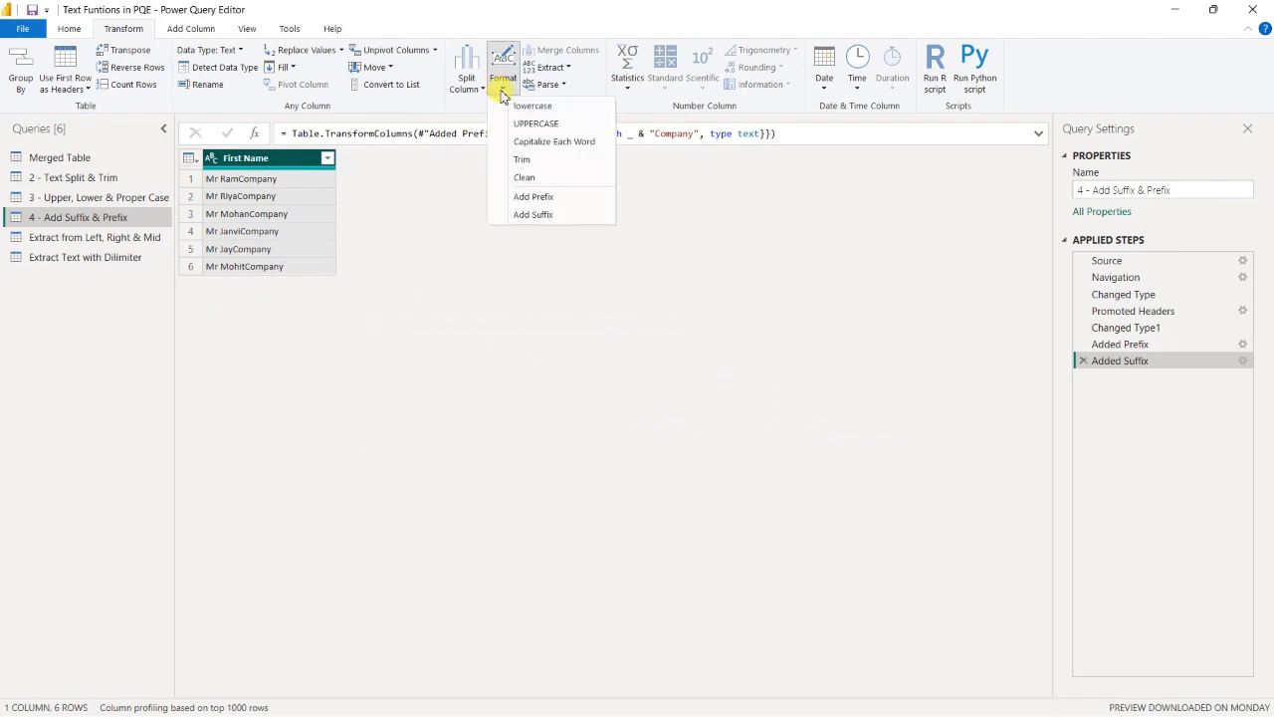
pyautogui.click(531, 215)
pyautogui.click(864, 420)
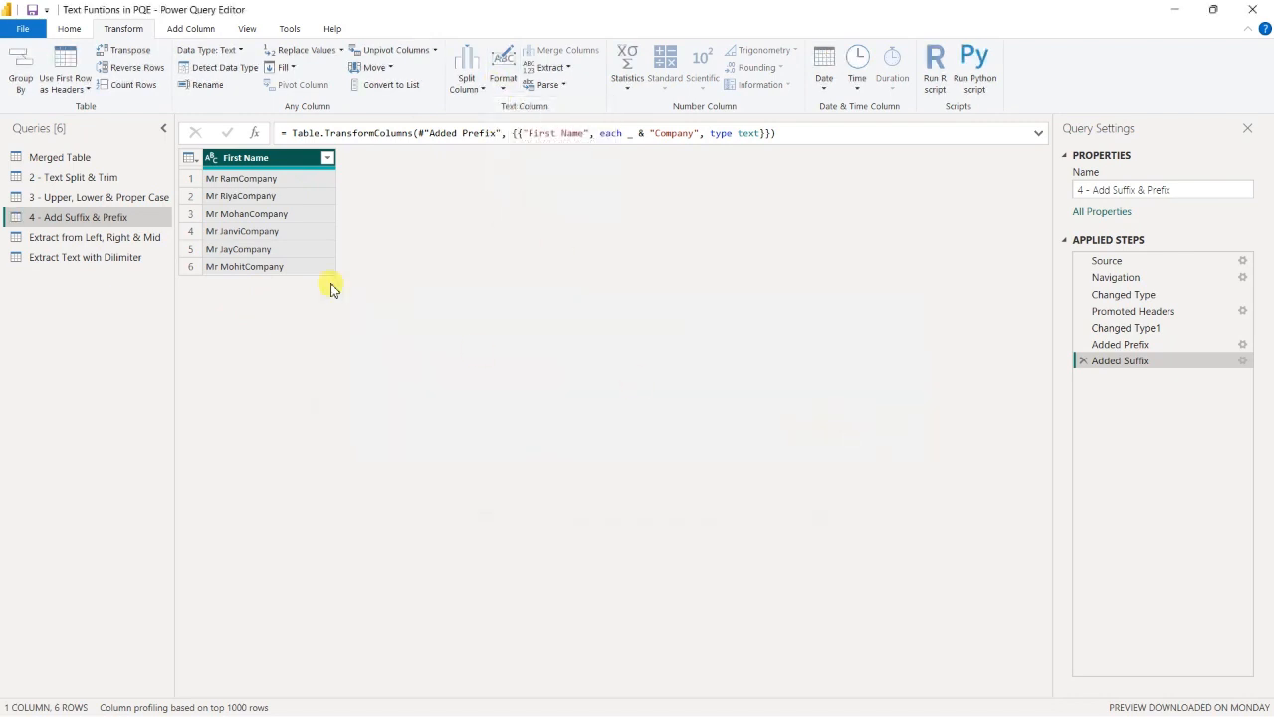
# Delete the Added Suffix step and add the suffix " Company", starting with a space, to the First Name column.
pyautogui.click(1083, 360)
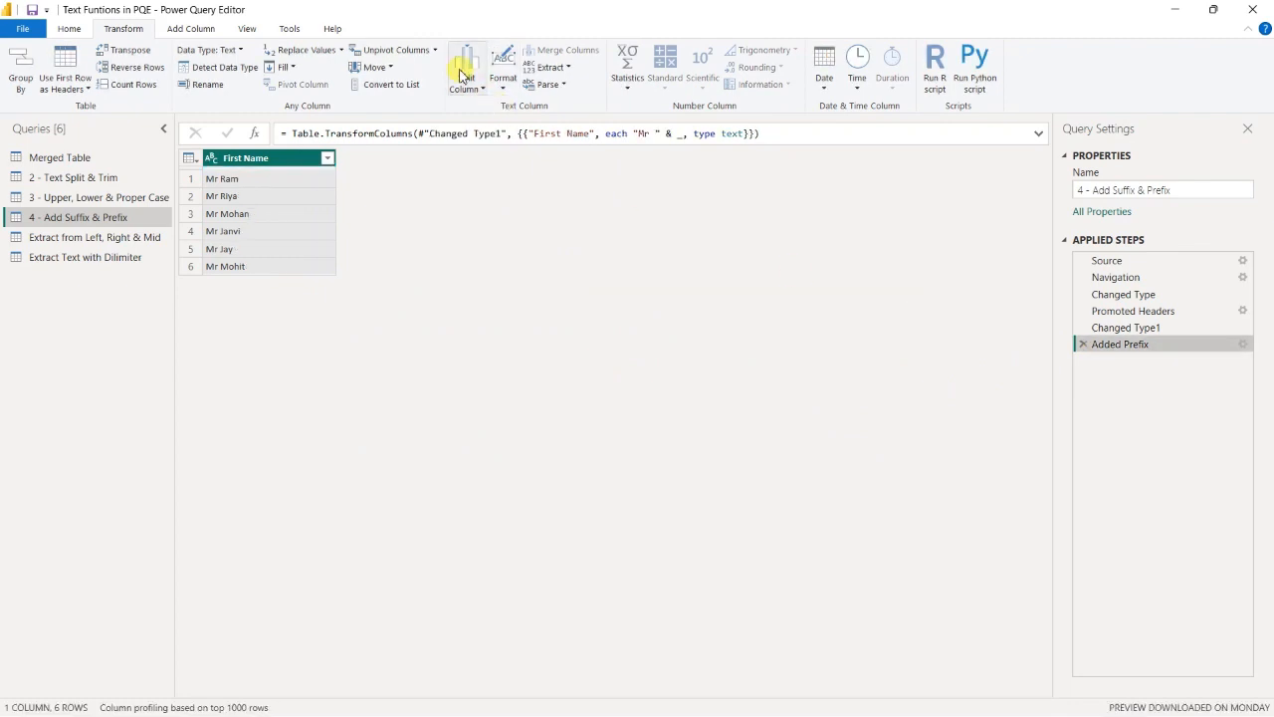
pyautogui.click(503, 88)
pyautogui.click(560, 214)
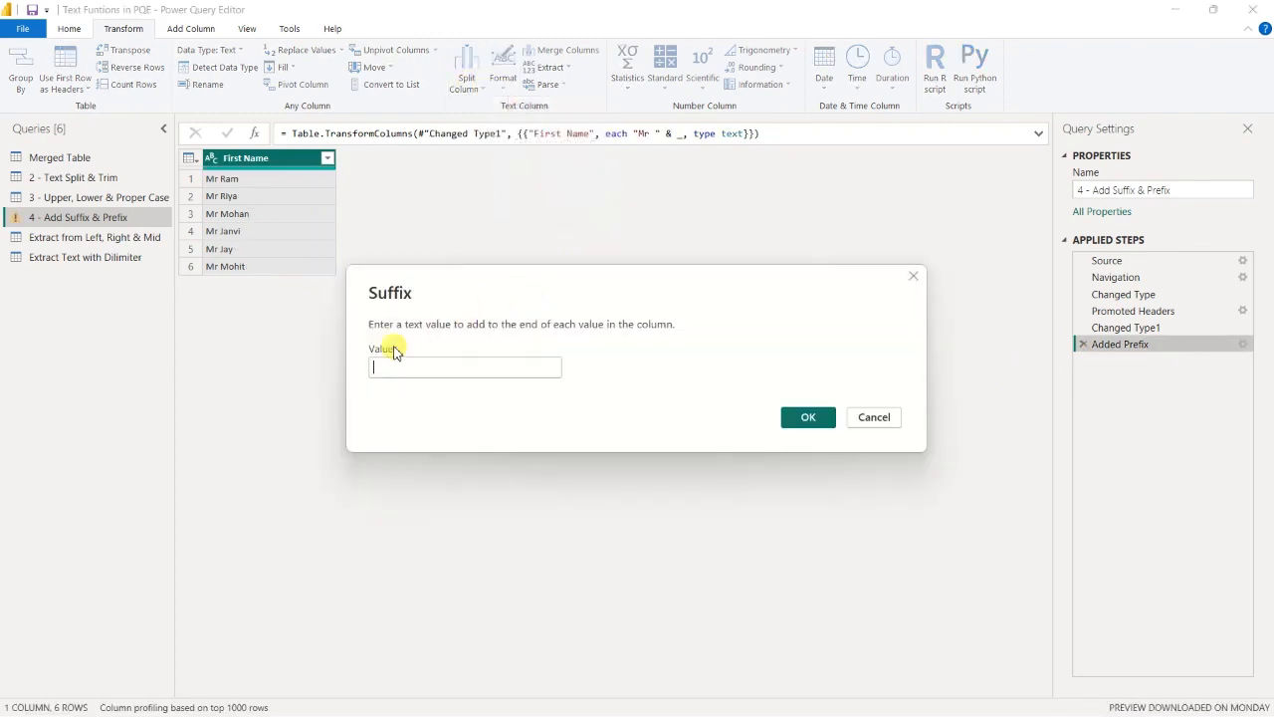
pyautogui.write('Company')
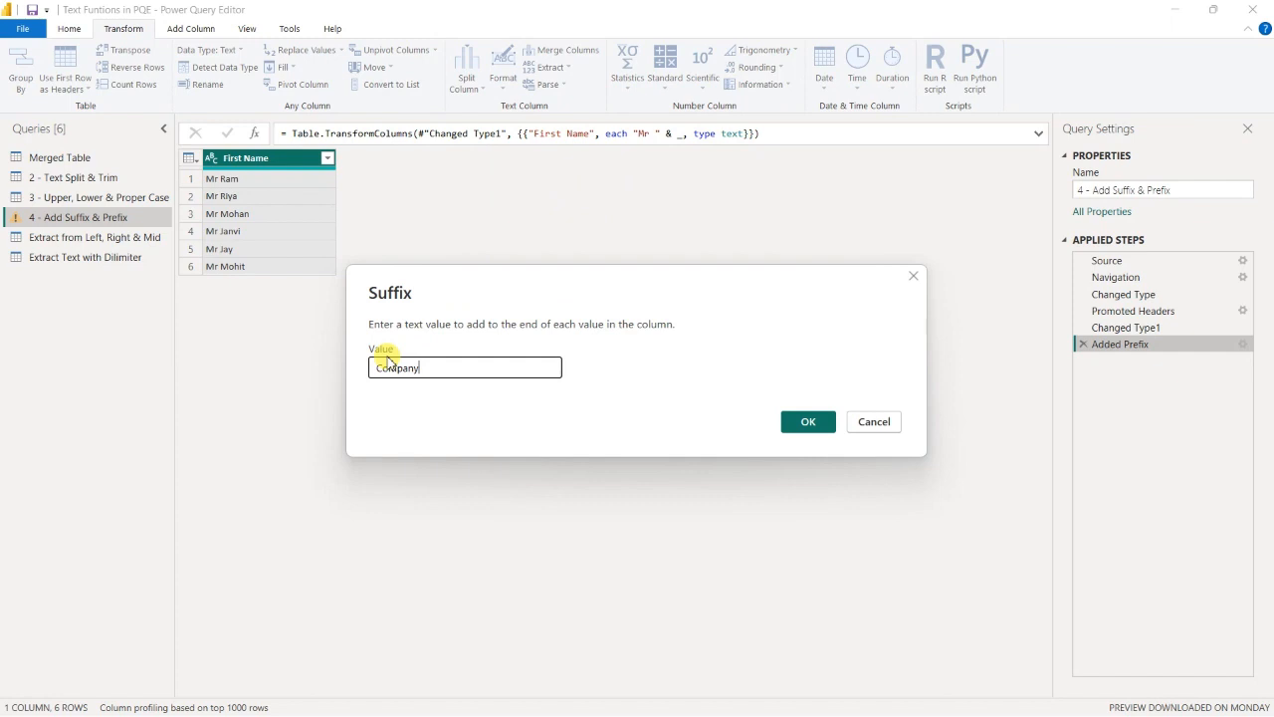
pyautogui.click(809, 421)
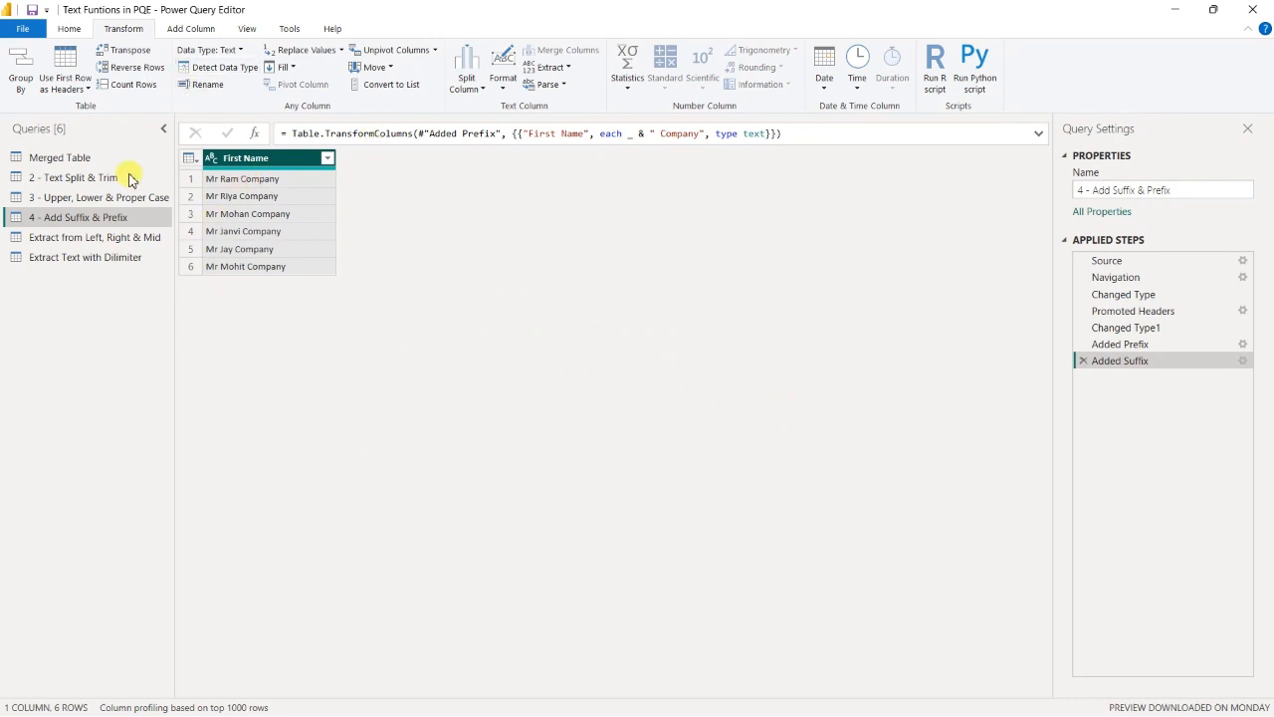
# In the Extract from Left, Right & Mid query, add a new column holding the first 1 character of First Name.
pyautogui.click(70, 239)
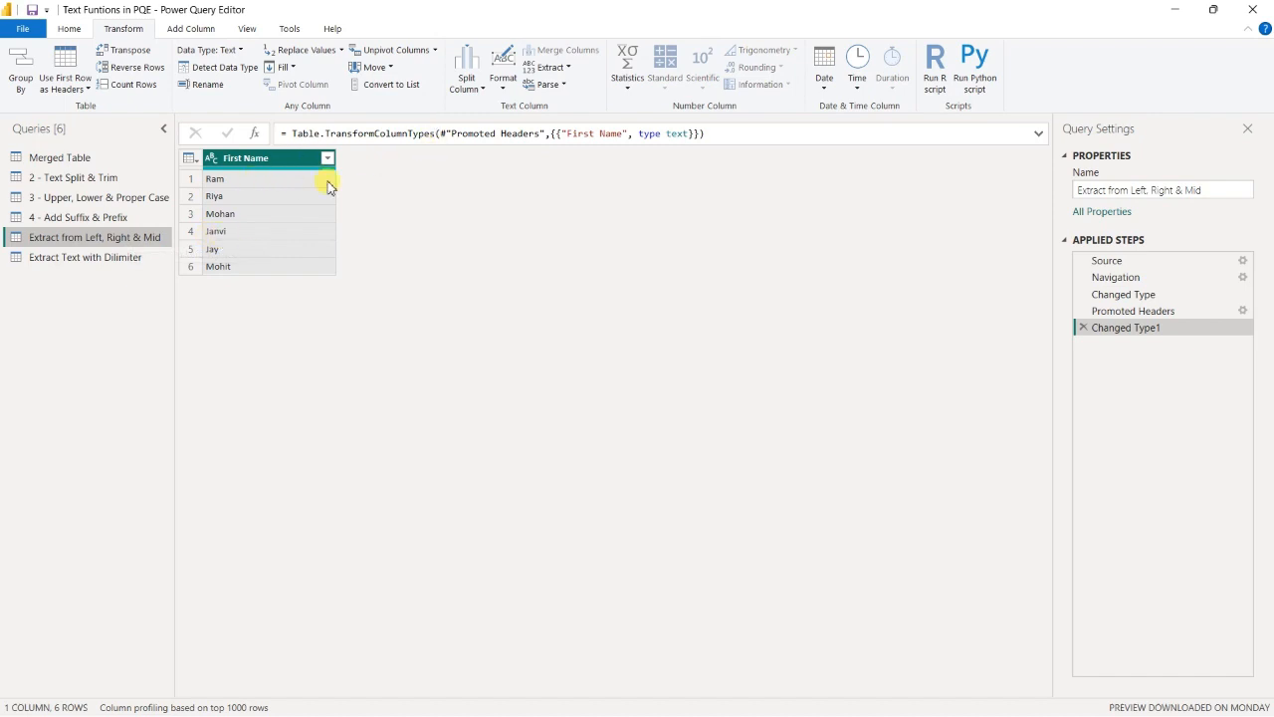
pyautogui.click(211, 157)
pyautogui.click(246, 159)
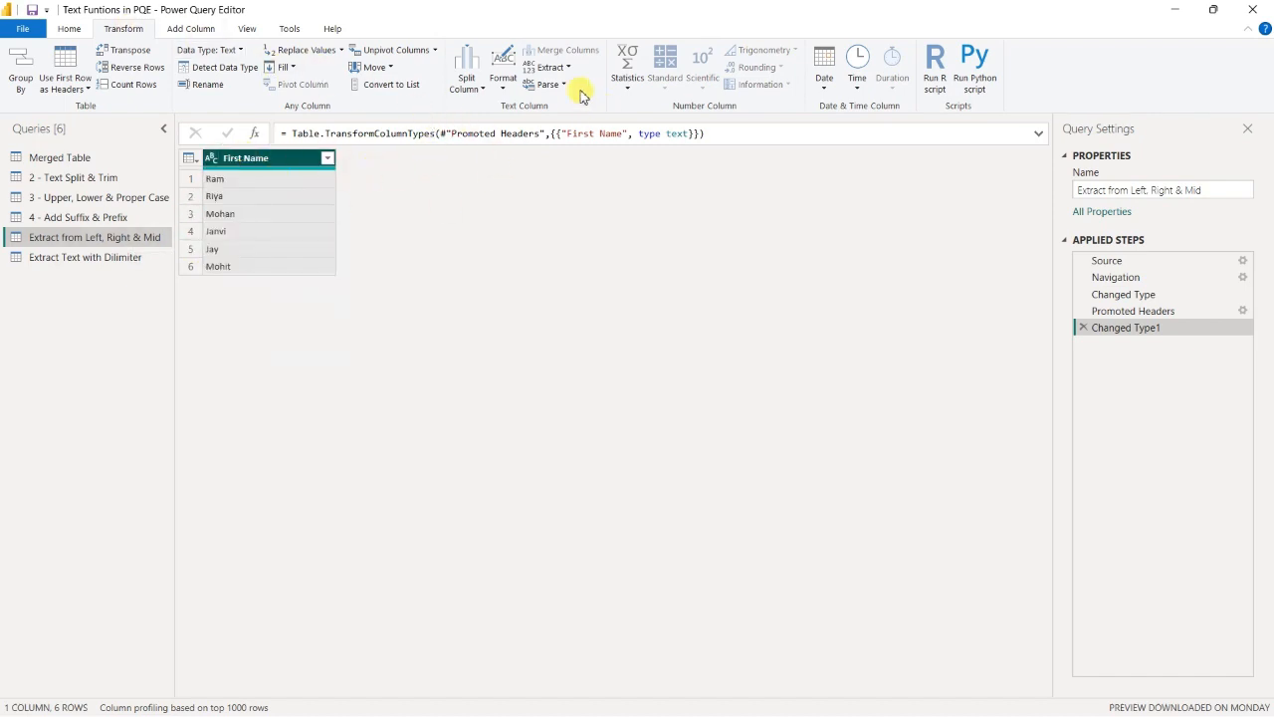
pyautogui.click(192, 29)
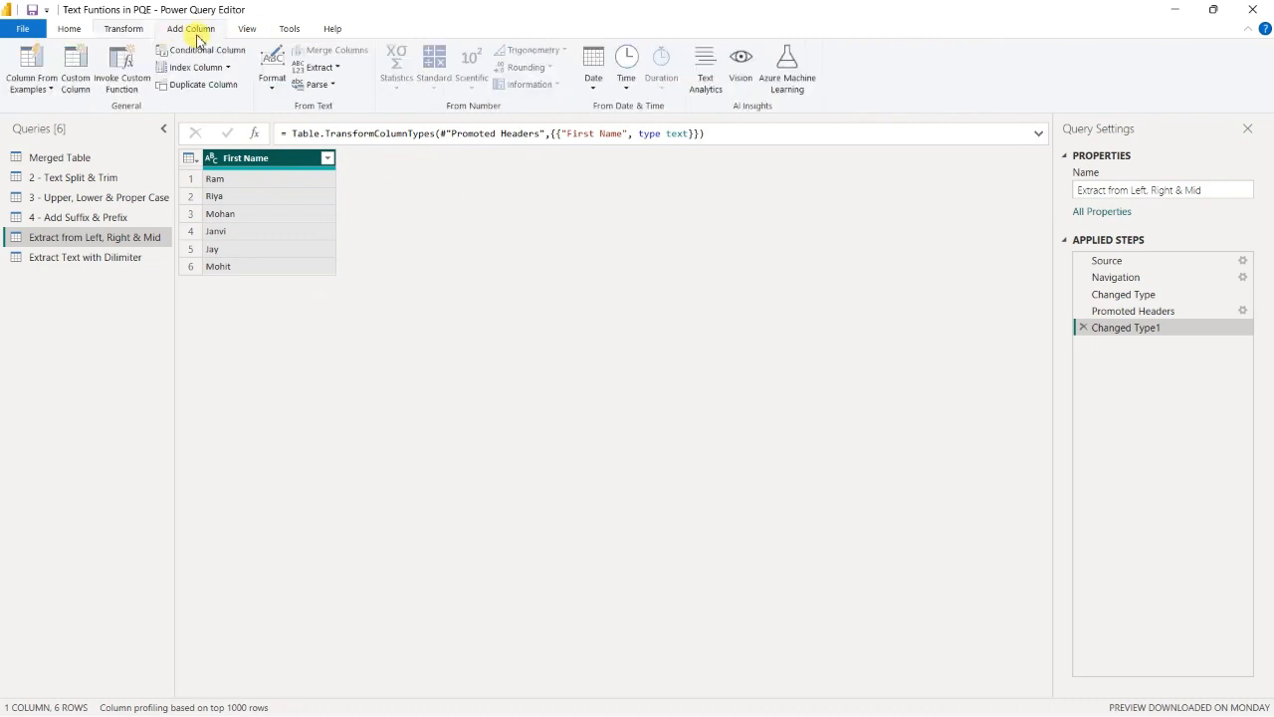
pyautogui.click(326, 70)
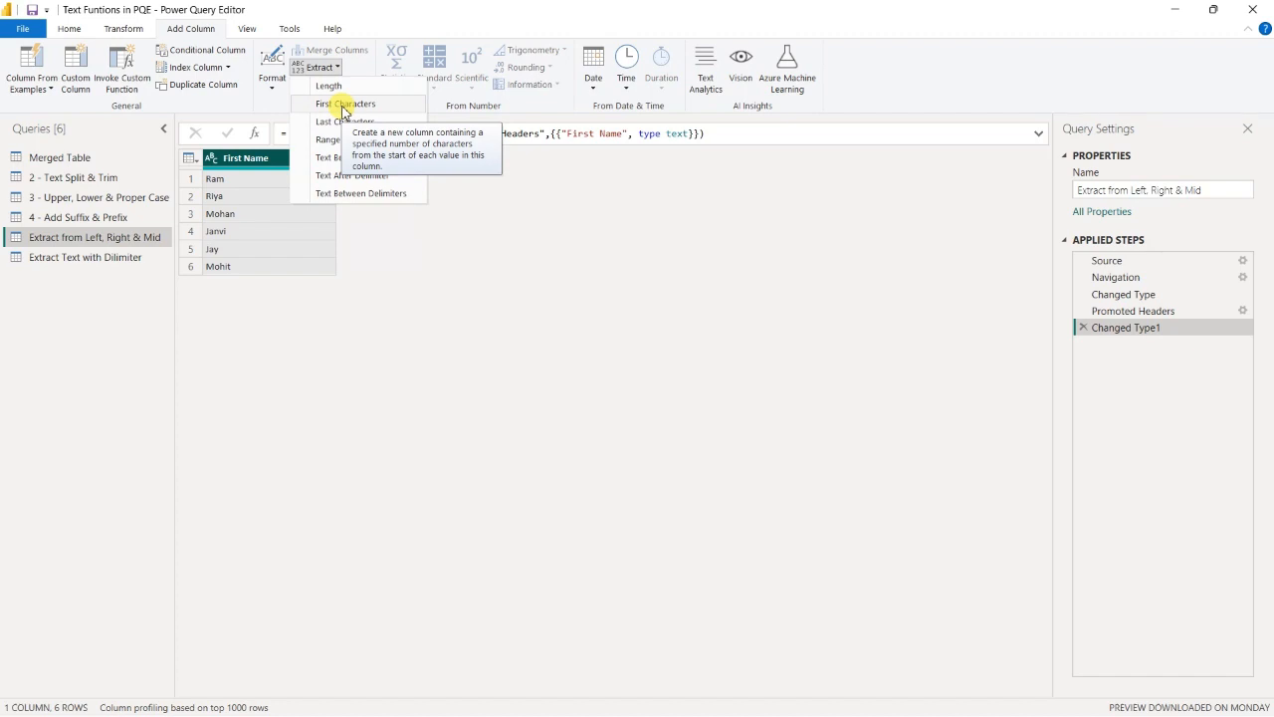
pyautogui.click(343, 105)
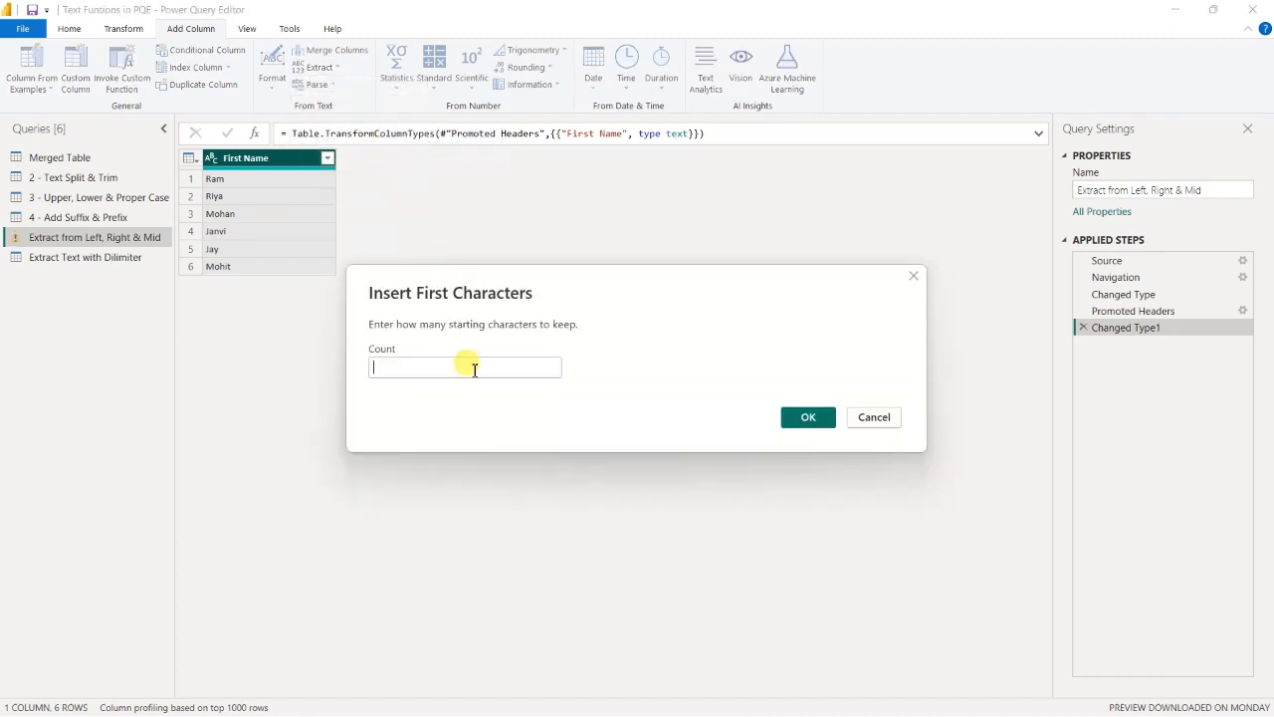
pyautogui.write('1')
pyautogui.click(808, 417)
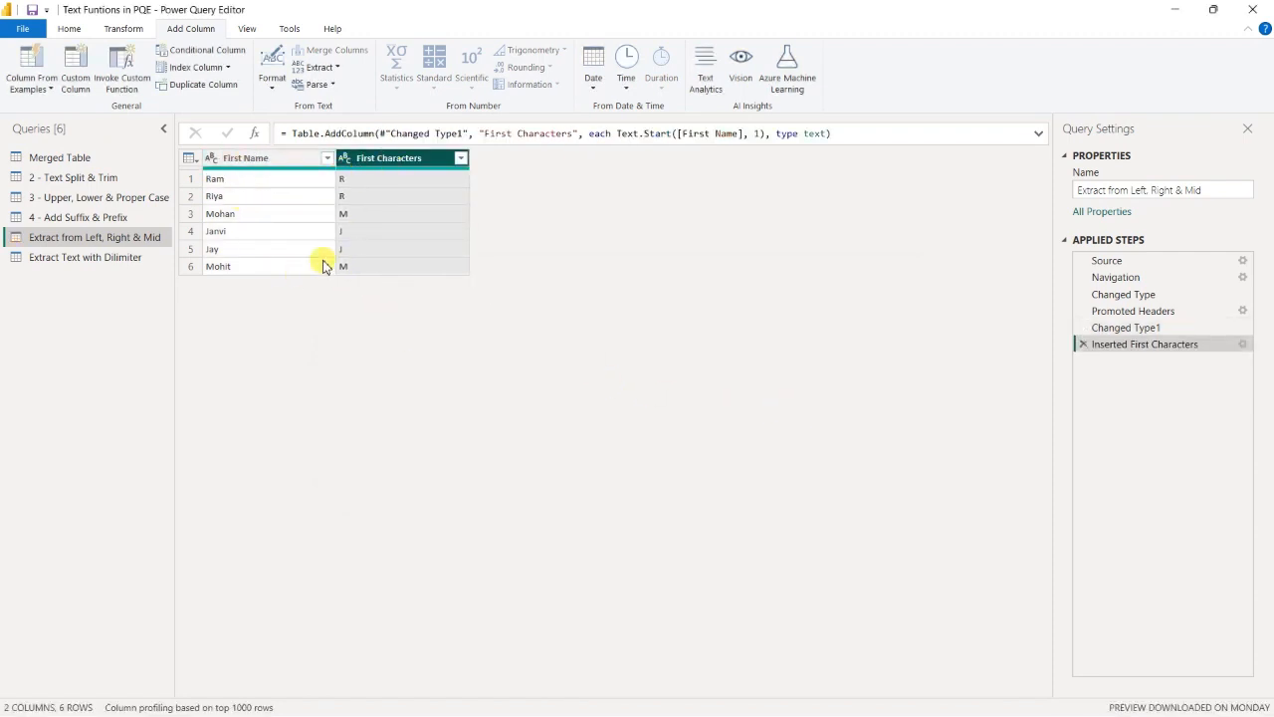
# Add another new column holding the first 2 characters of the First Name column.
pyautogui.click(270, 162)
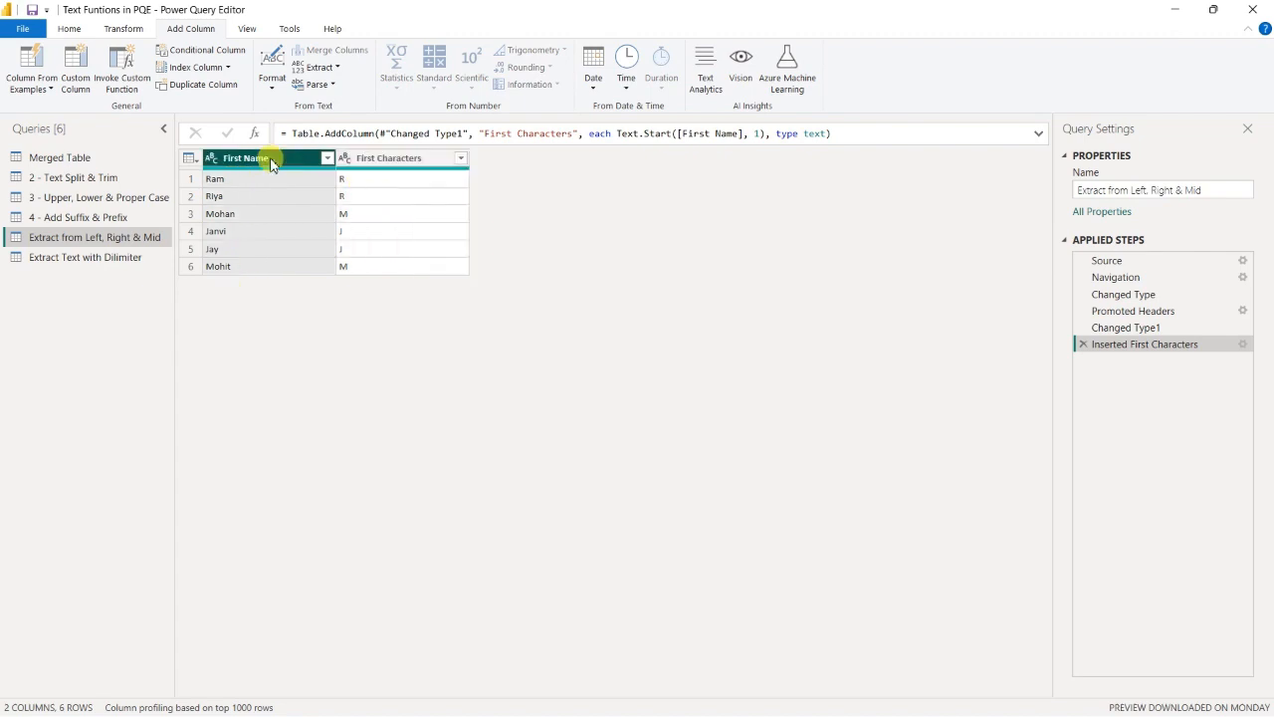
pyautogui.click(321, 67)
pyautogui.click(388, 142)
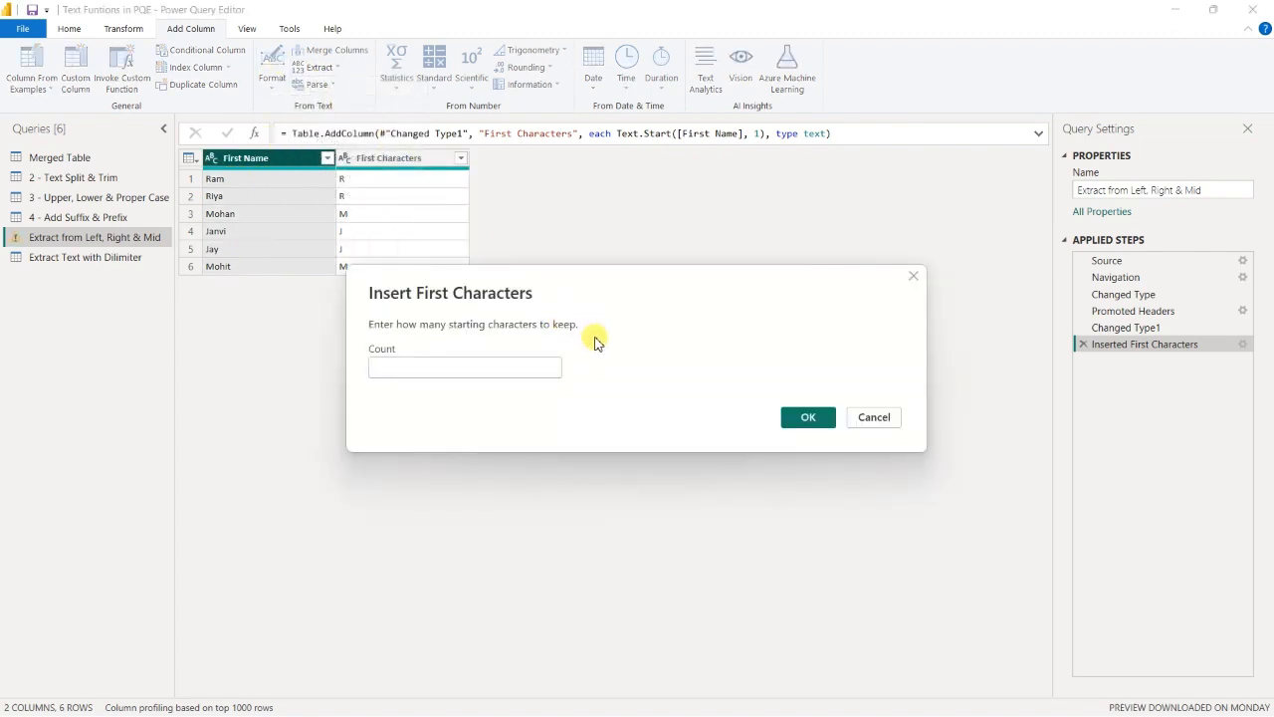
pyautogui.write('2')
pyautogui.press('Return')
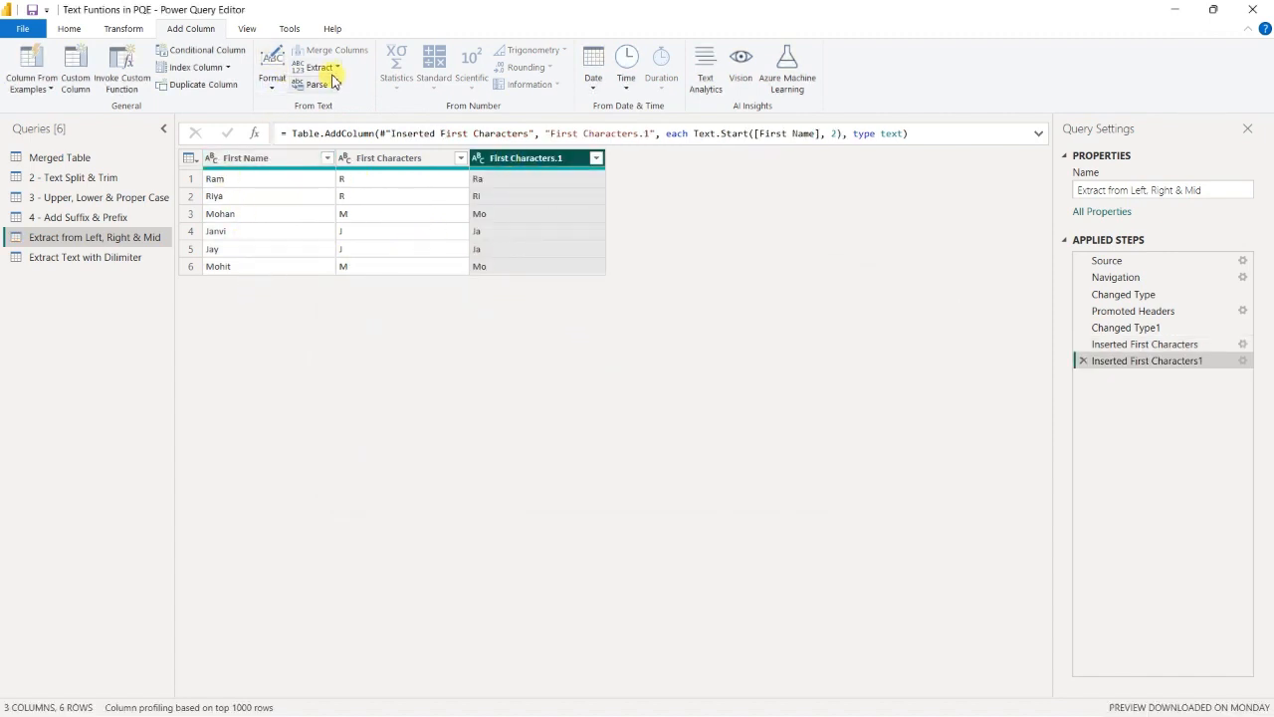
# Add a new column holding the last 1 character of the First Name column.
pyautogui.click(249, 159)
pyautogui.click(321, 68)
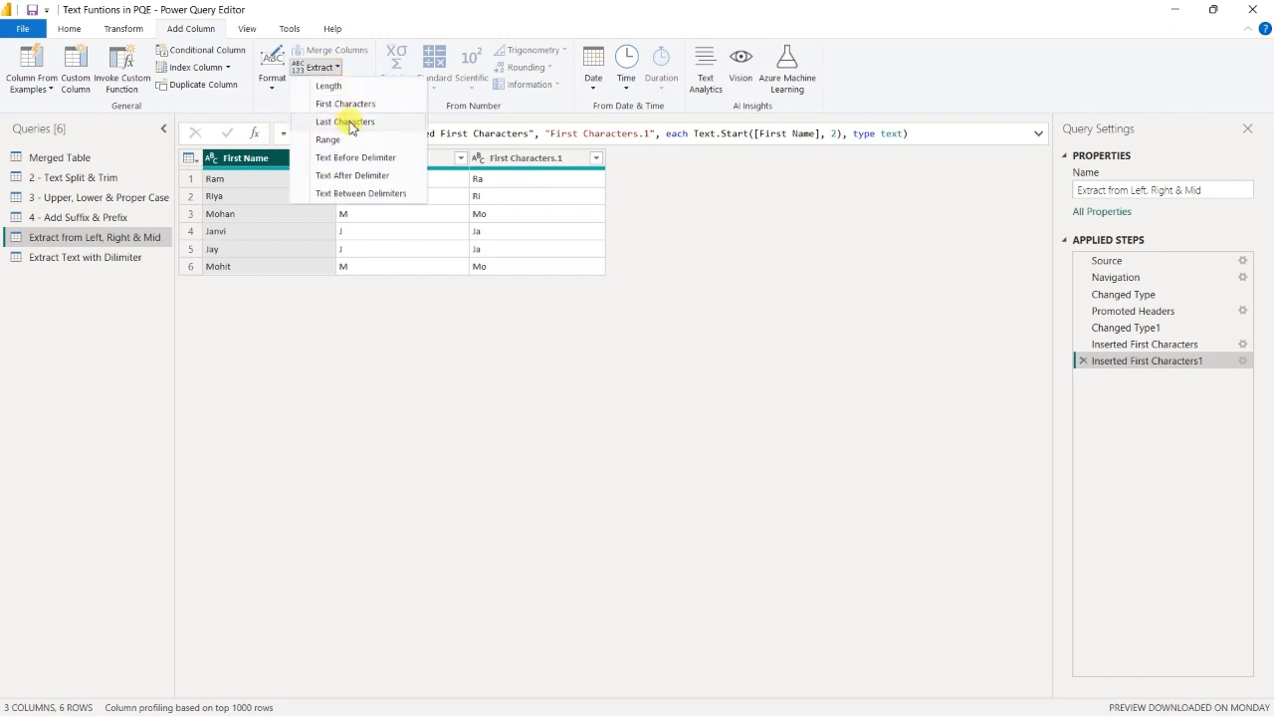
pyautogui.click(344, 121)
pyautogui.write('1')
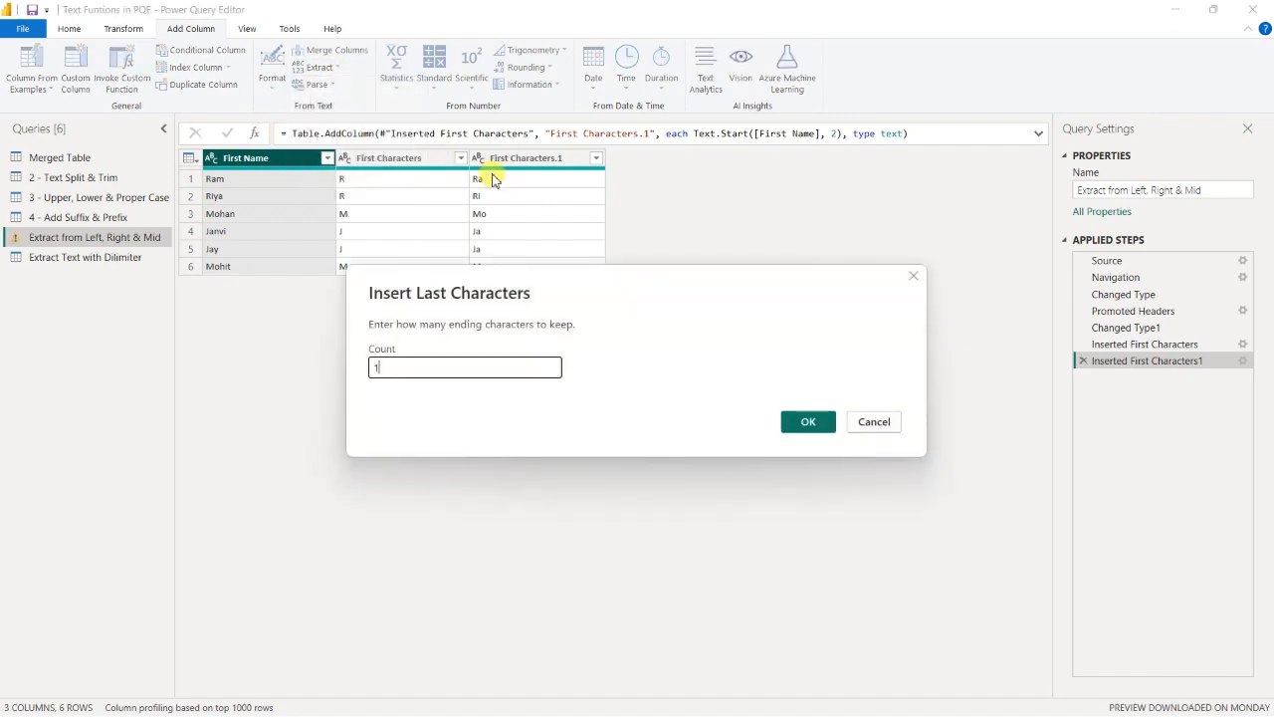
pyautogui.press('Return')
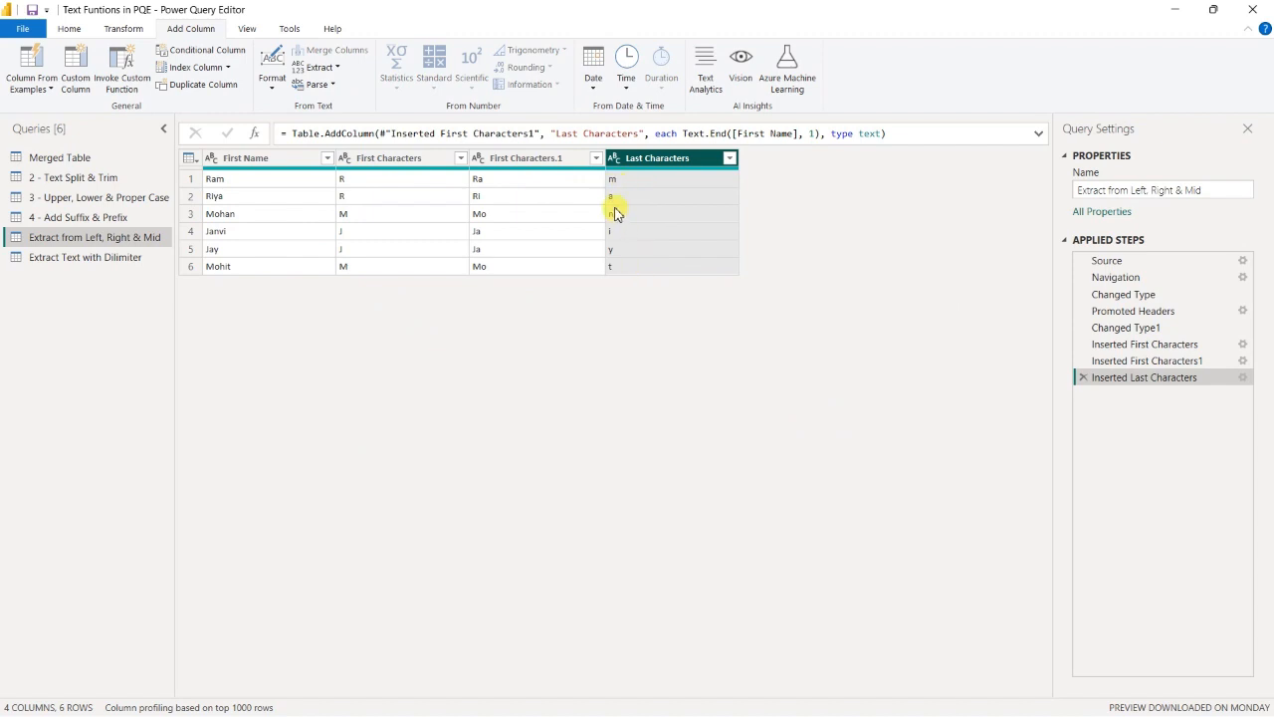
# Add a text range column from the Last Characters column with starting index 2 and 3 characters.
pyautogui.click(320, 67)
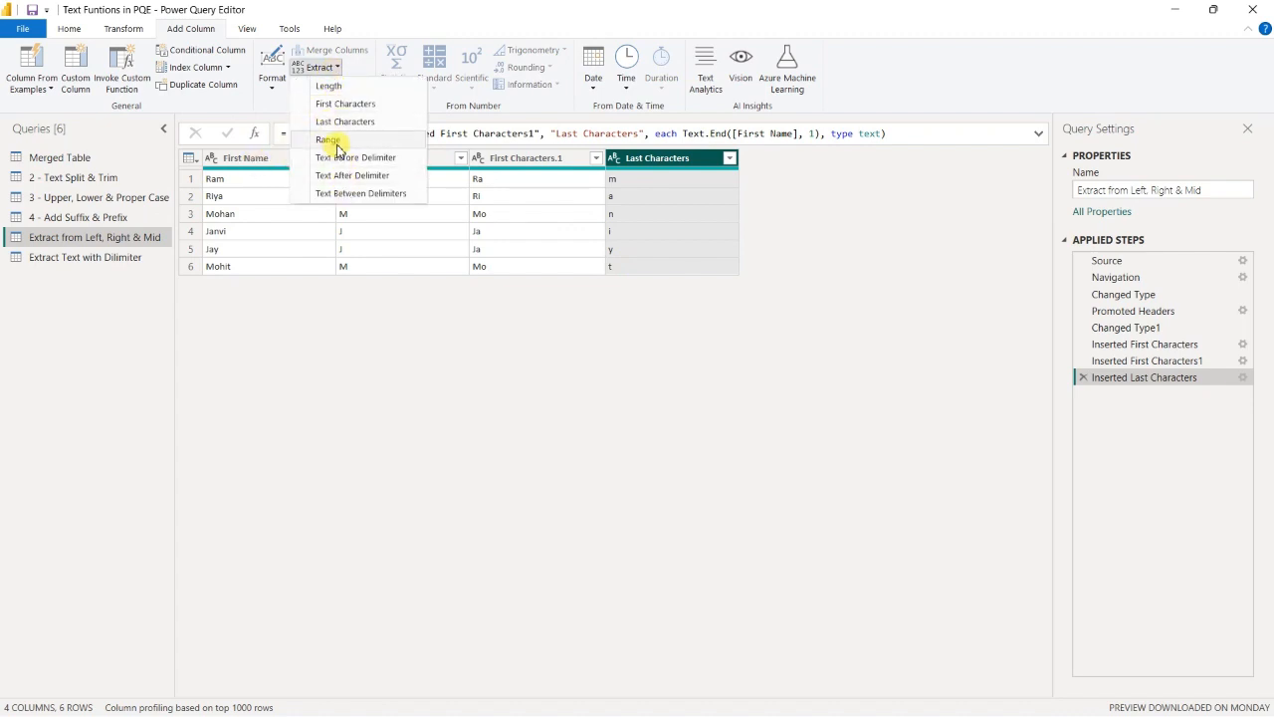
pyautogui.click(330, 141)
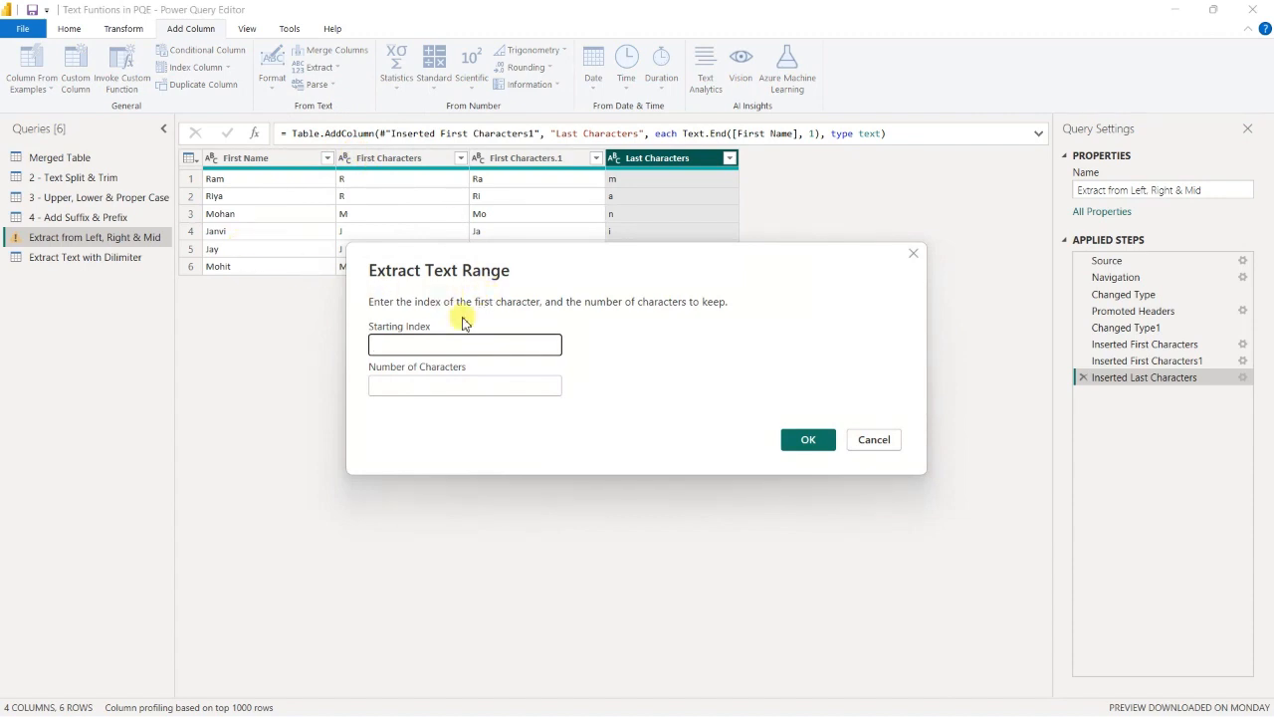
pyautogui.write('2')
pyautogui.click(451, 388)
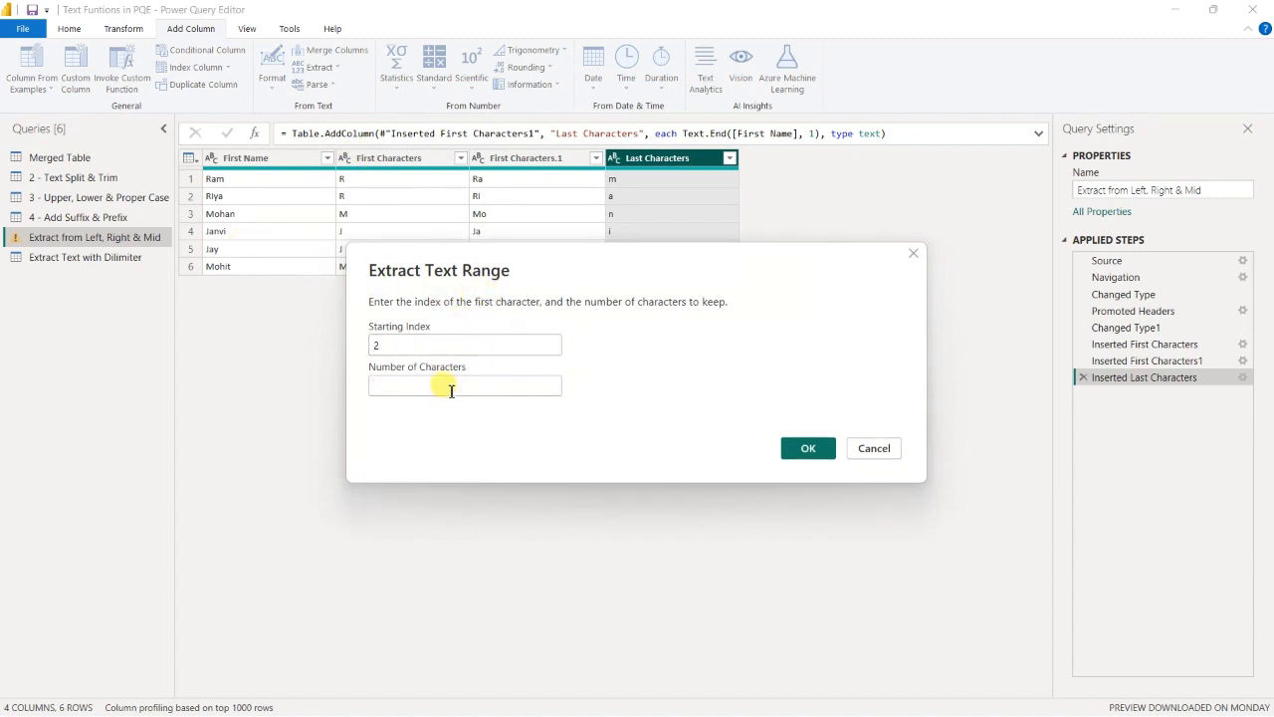
pyautogui.write('3')
pyautogui.click(808, 448)
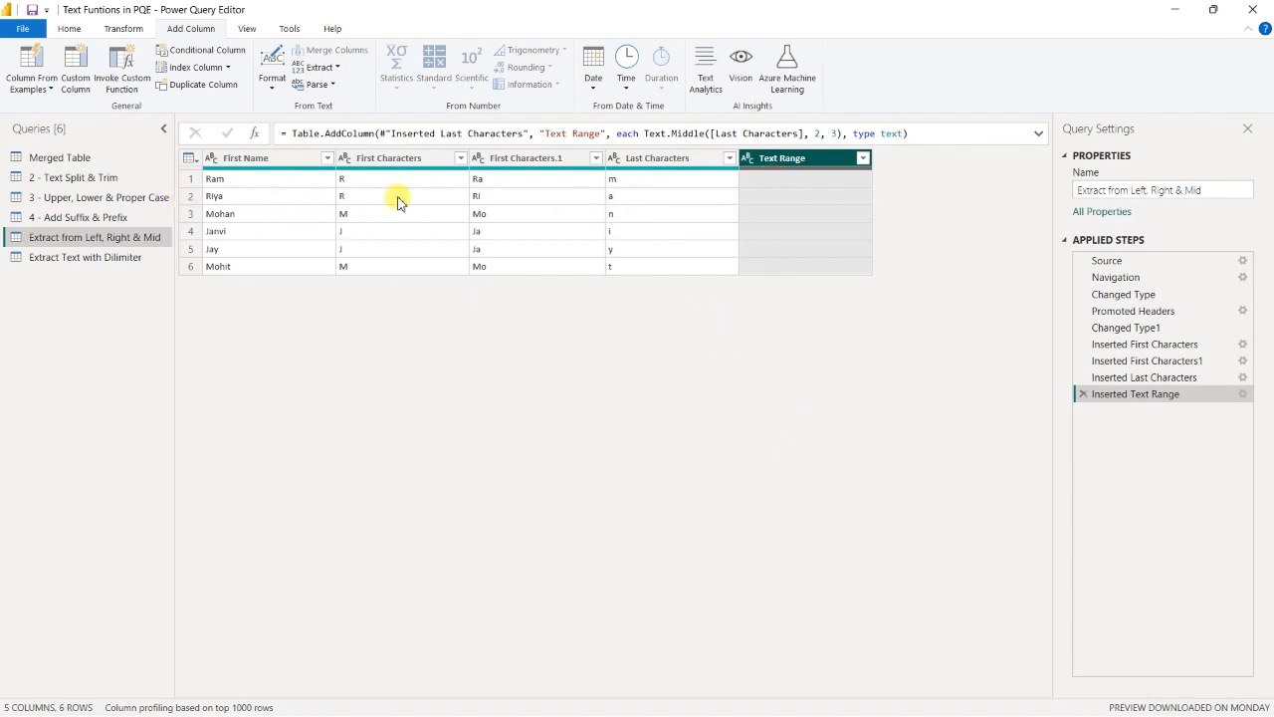
# Add a text range column from the First Name column with starting index 2 and 2 characters.
pyautogui.click(272, 161)
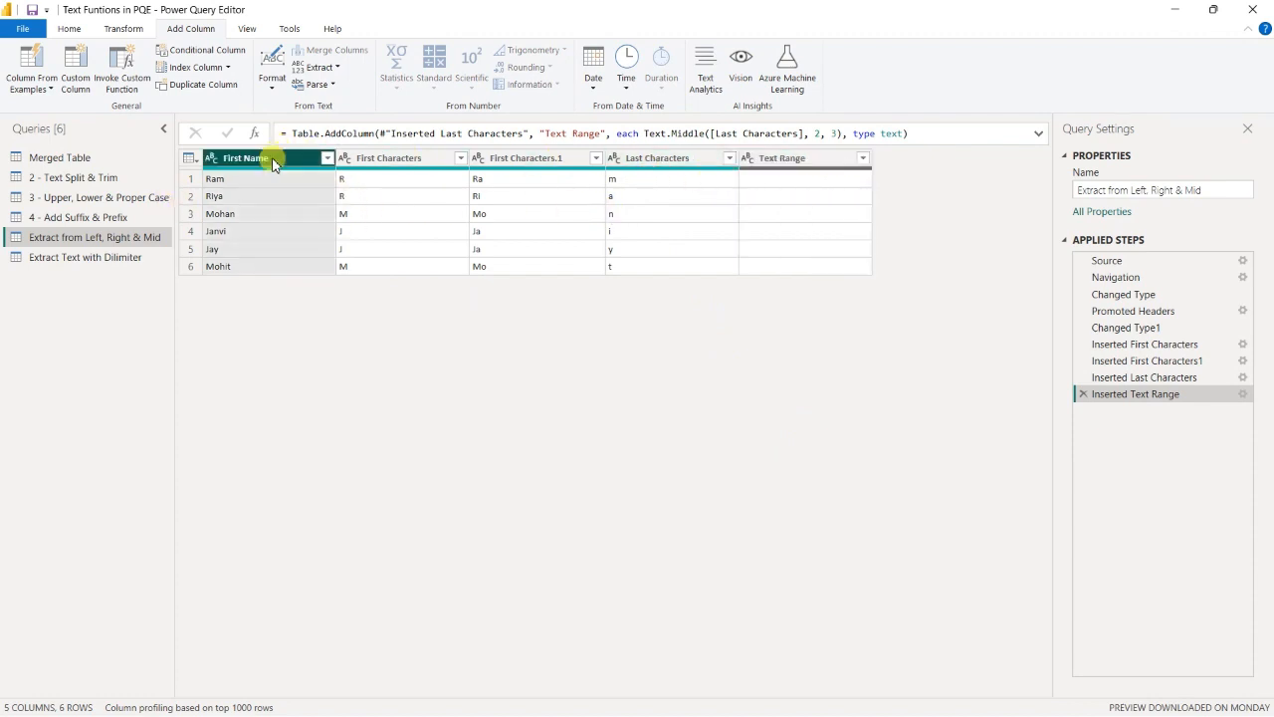
pyautogui.click(317, 68)
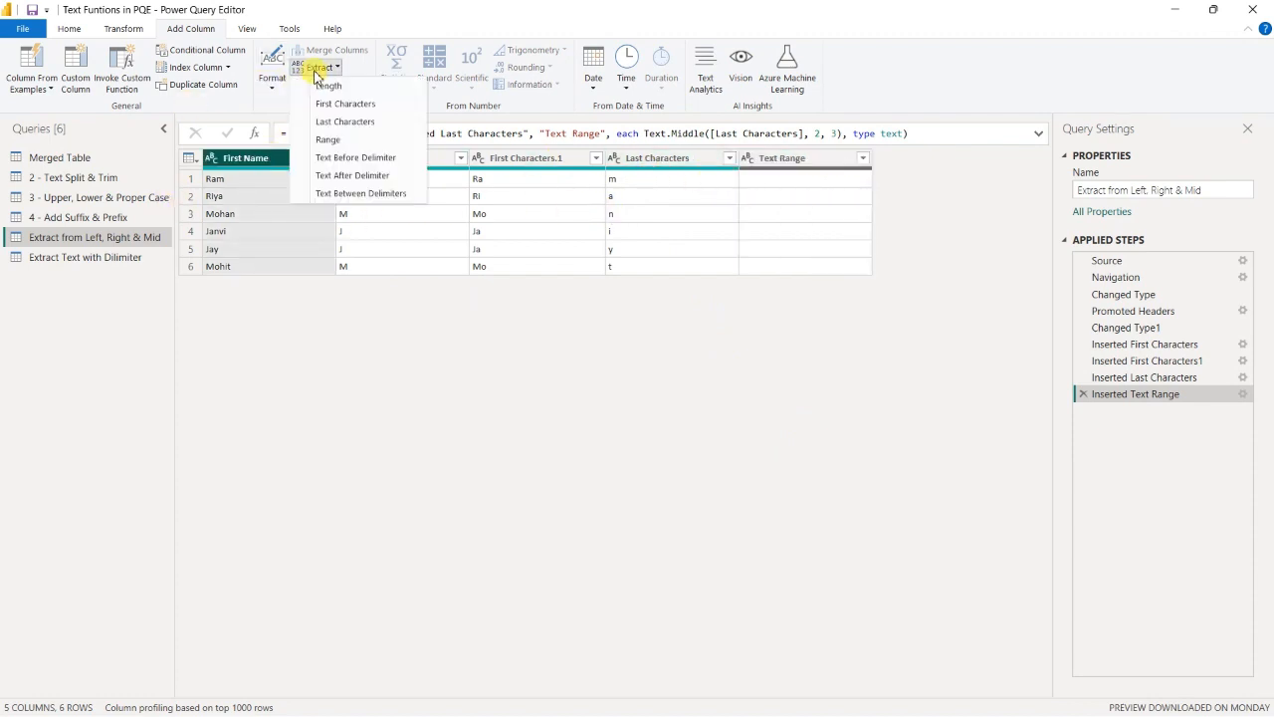
pyautogui.click(329, 142)
pyautogui.write('1')
pyautogui.press('BackSpace')
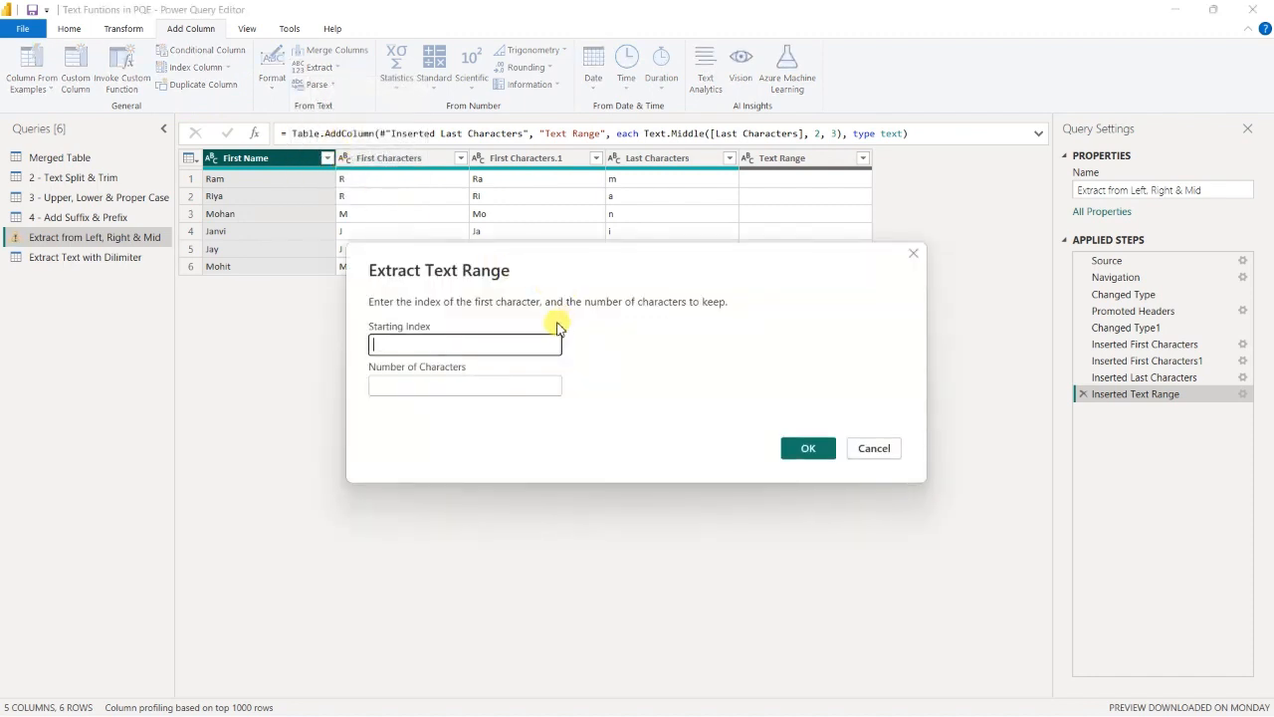
pyautogui.click(497, 384)
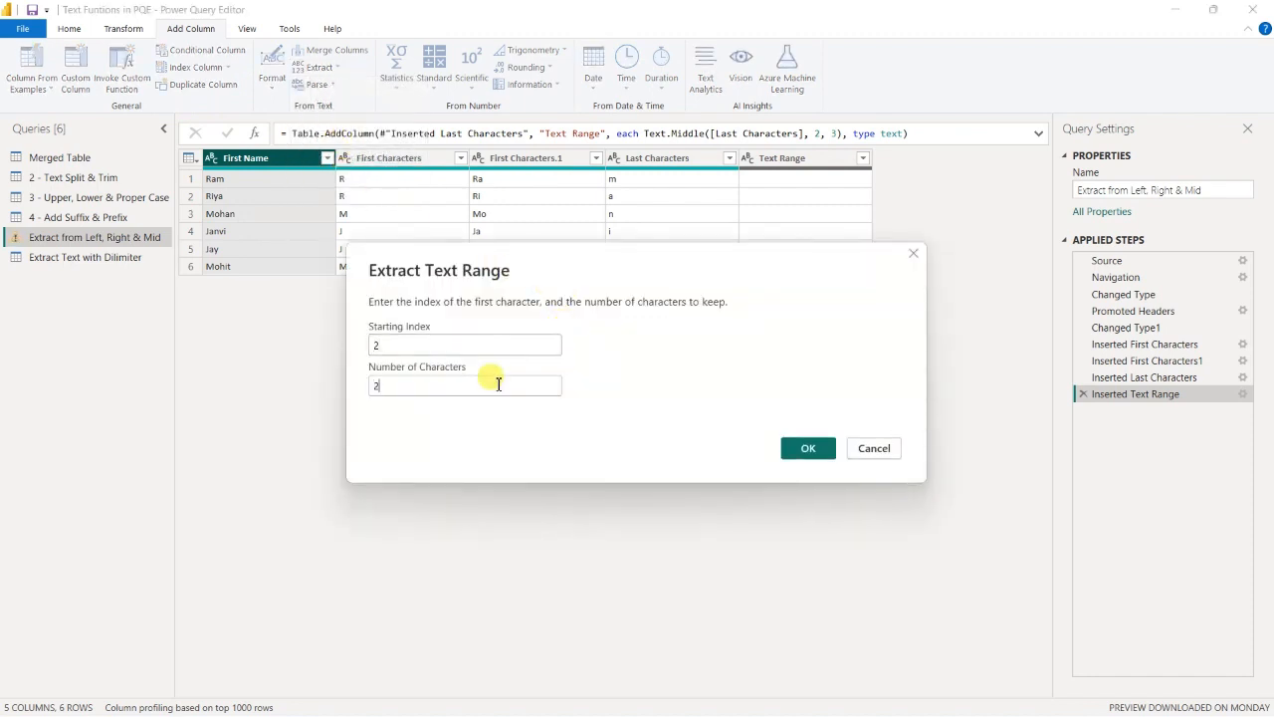
pyautogui.click(802, 448)
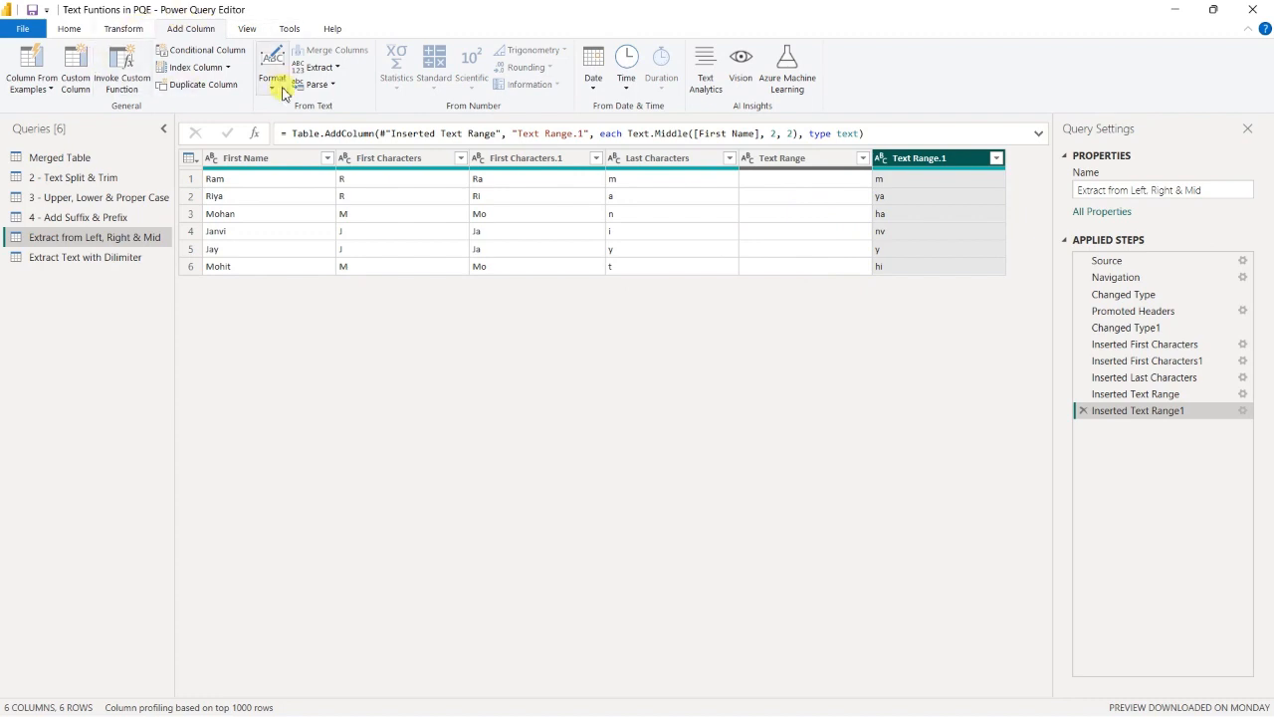
pyautogui.click(317, 67)
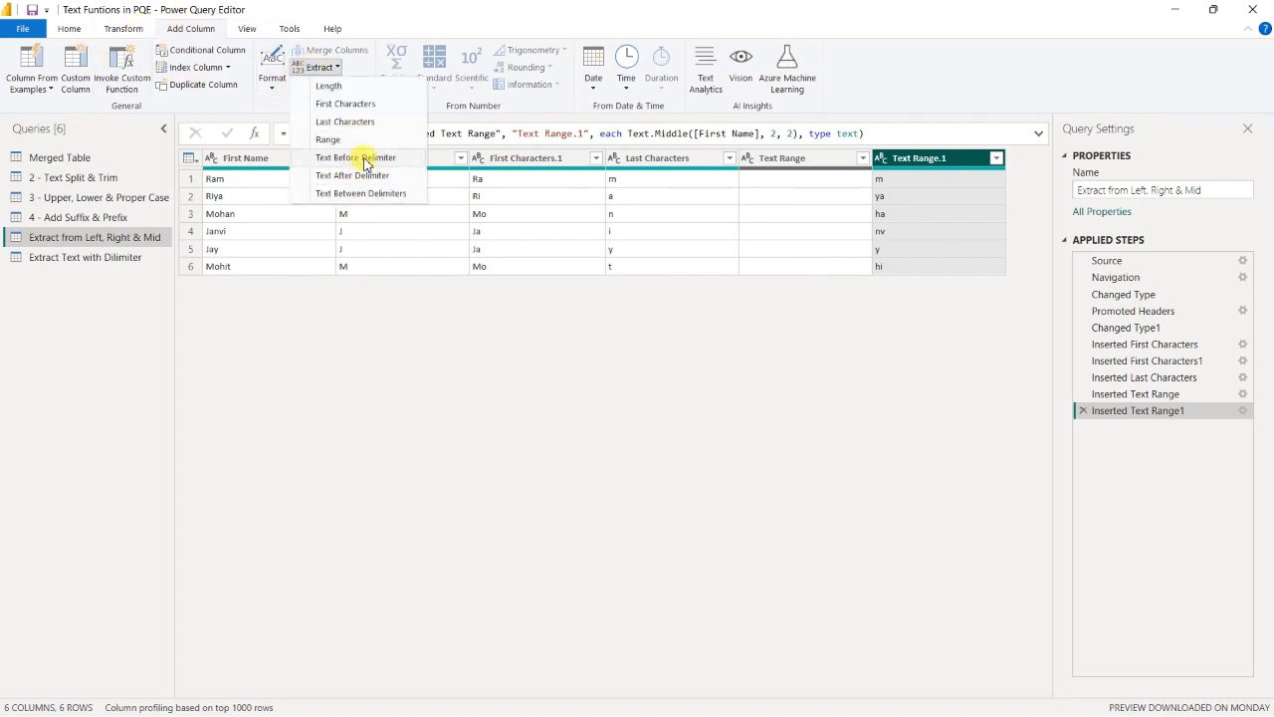
pyautogui.click(363, 158)
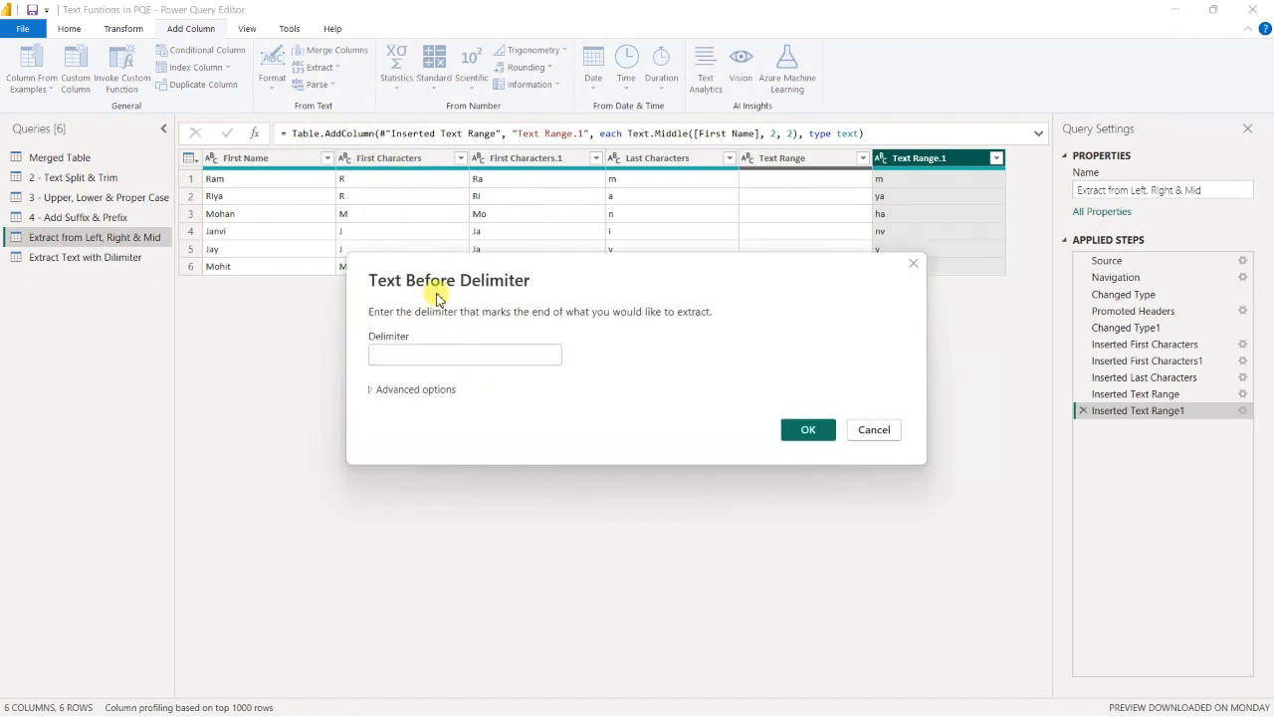
pyautogui.moveTo(441, 279); pyautogui.dragTo(372, 305)
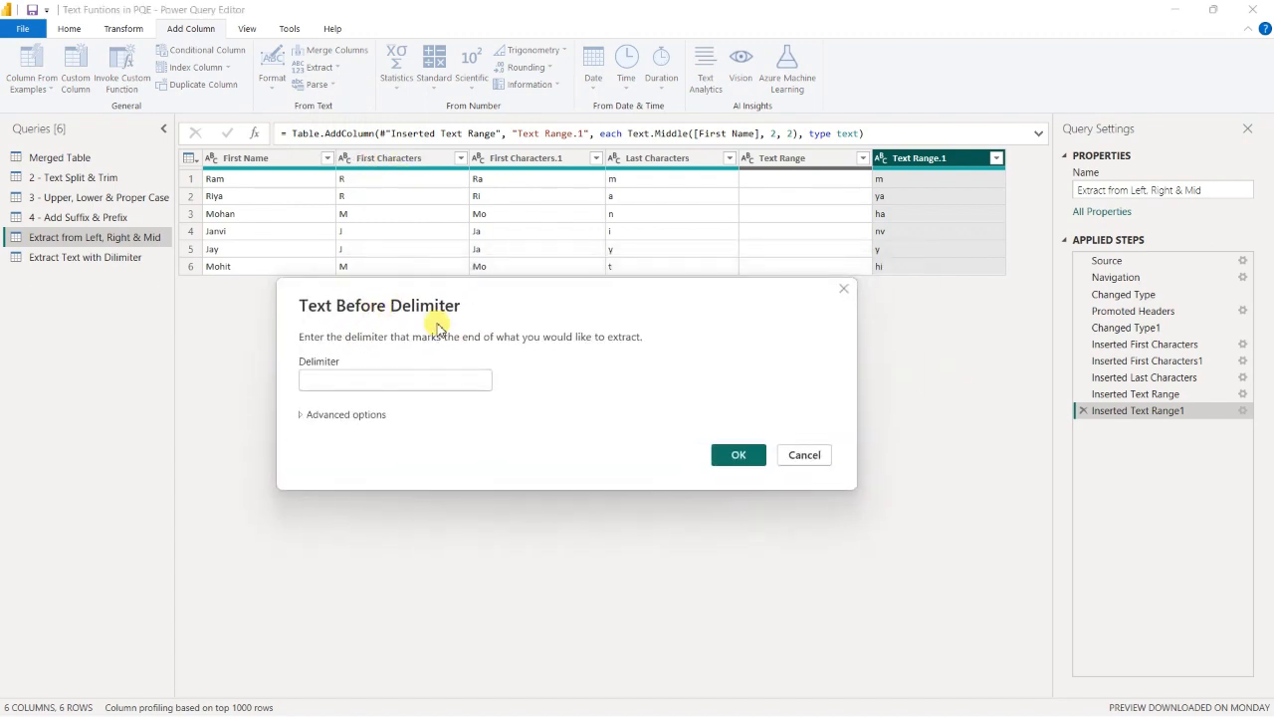
pyautogui.click(804, 456)
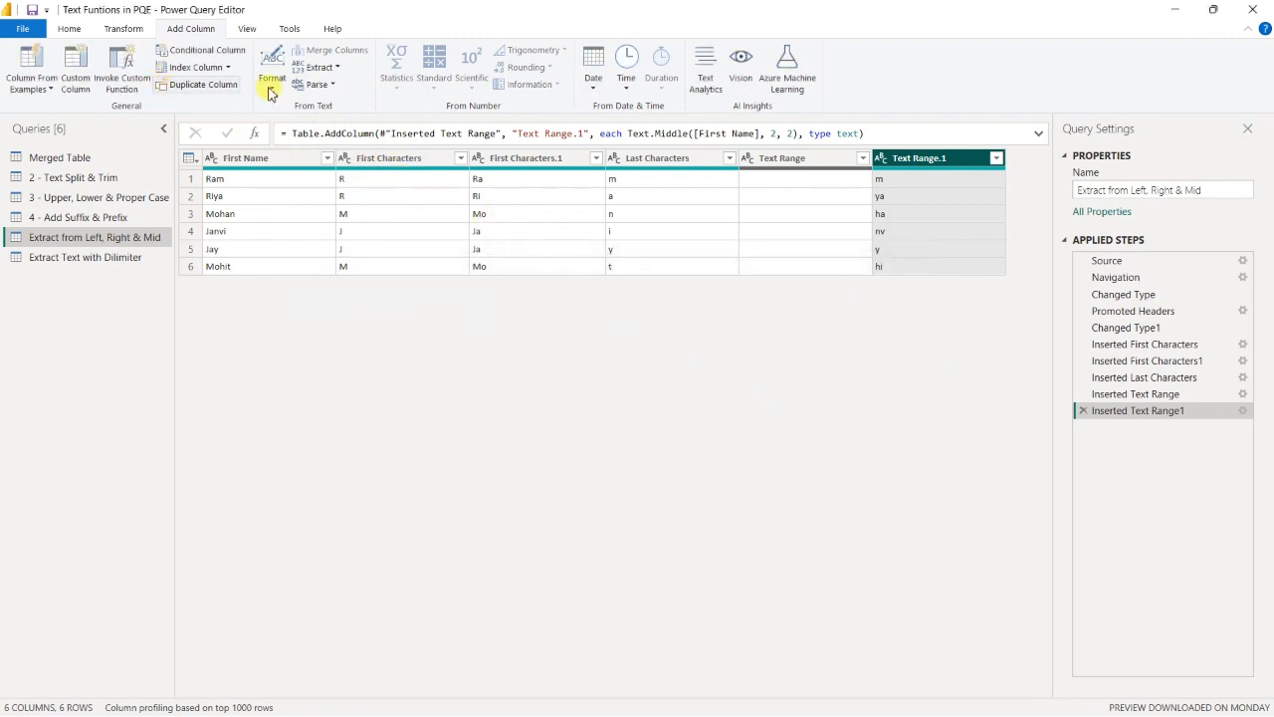
# Create a new one-column, one-row table by entering a sample e-mail address, keeping the default names.
pyautogui.click(123, 27)
pyautogui.click(68, 28)
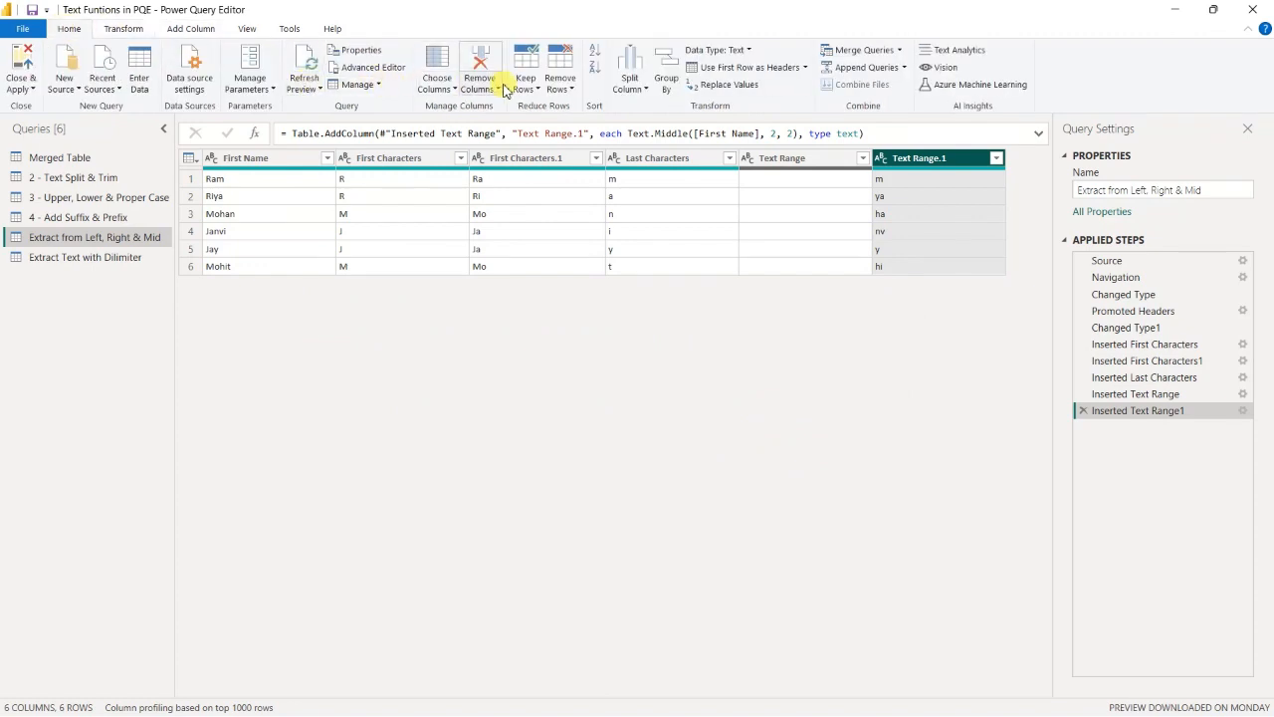
pyautogui.click(147, 70)
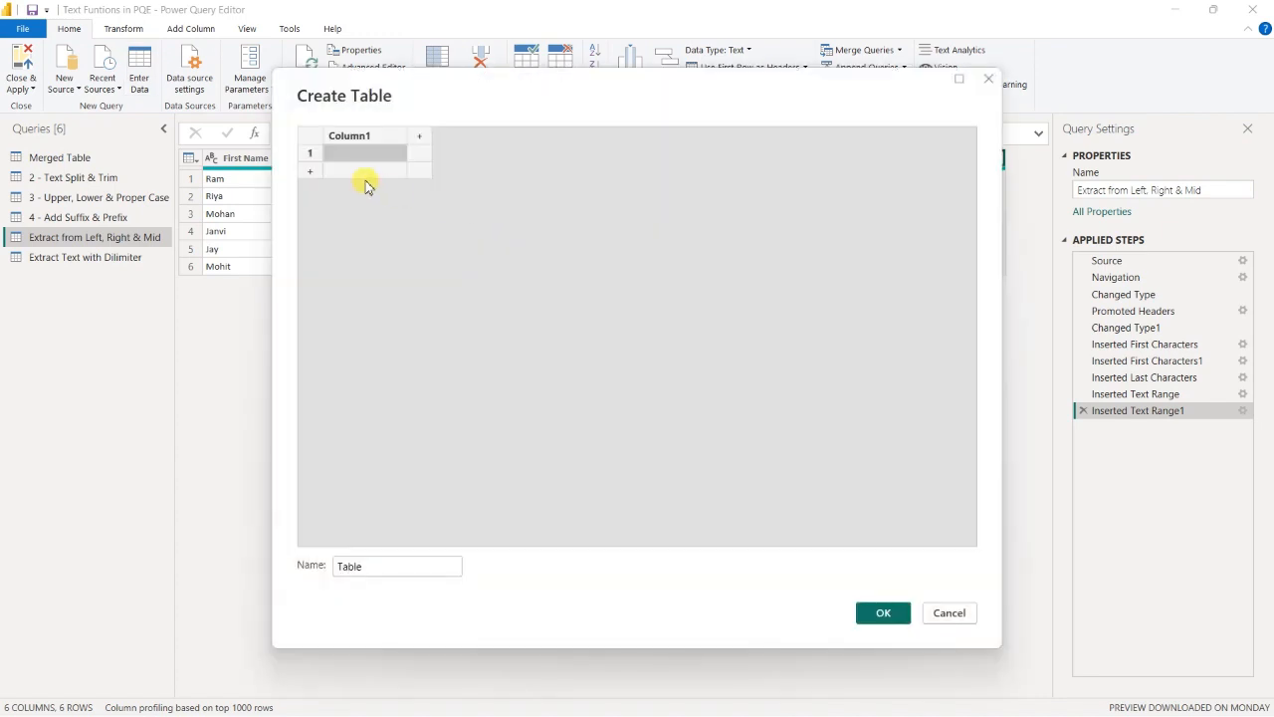
pyautogui.click(372, 162)
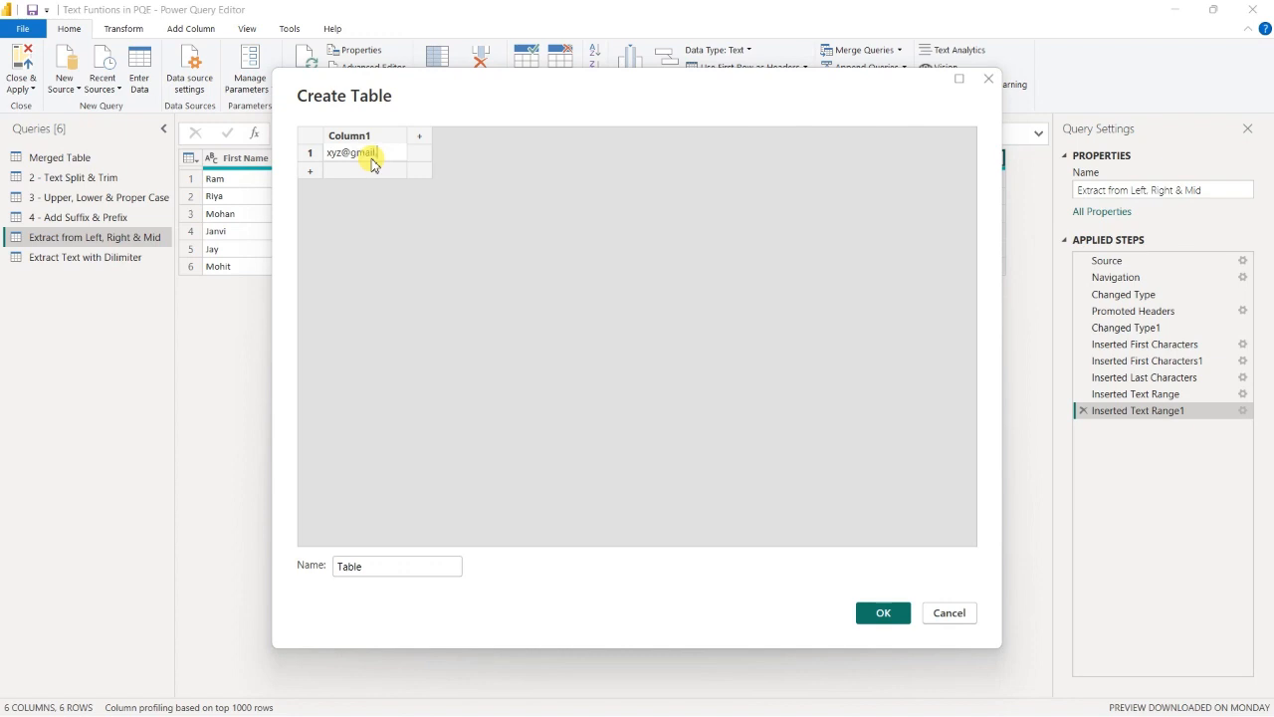
pyautogui.click(887, 615)
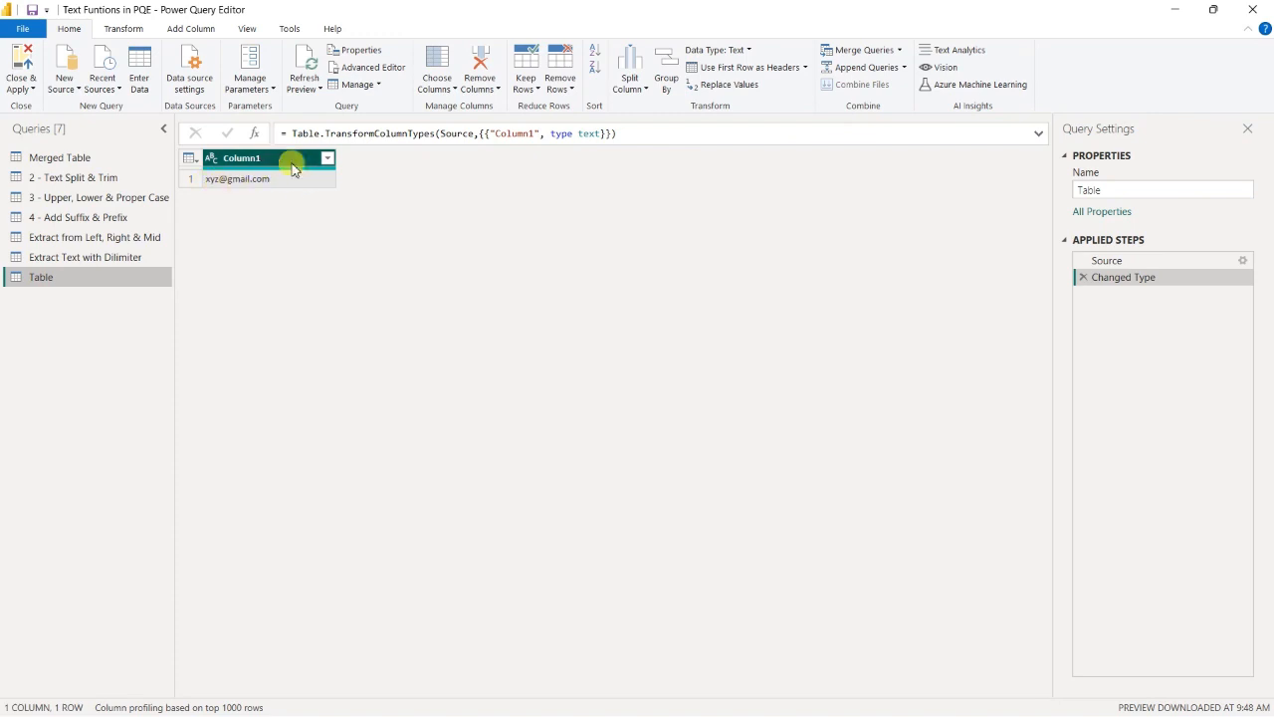
# Add a column that extracts the text before the delimiter @ from Column1 of the new table.
pyautogui.click(190, 29)
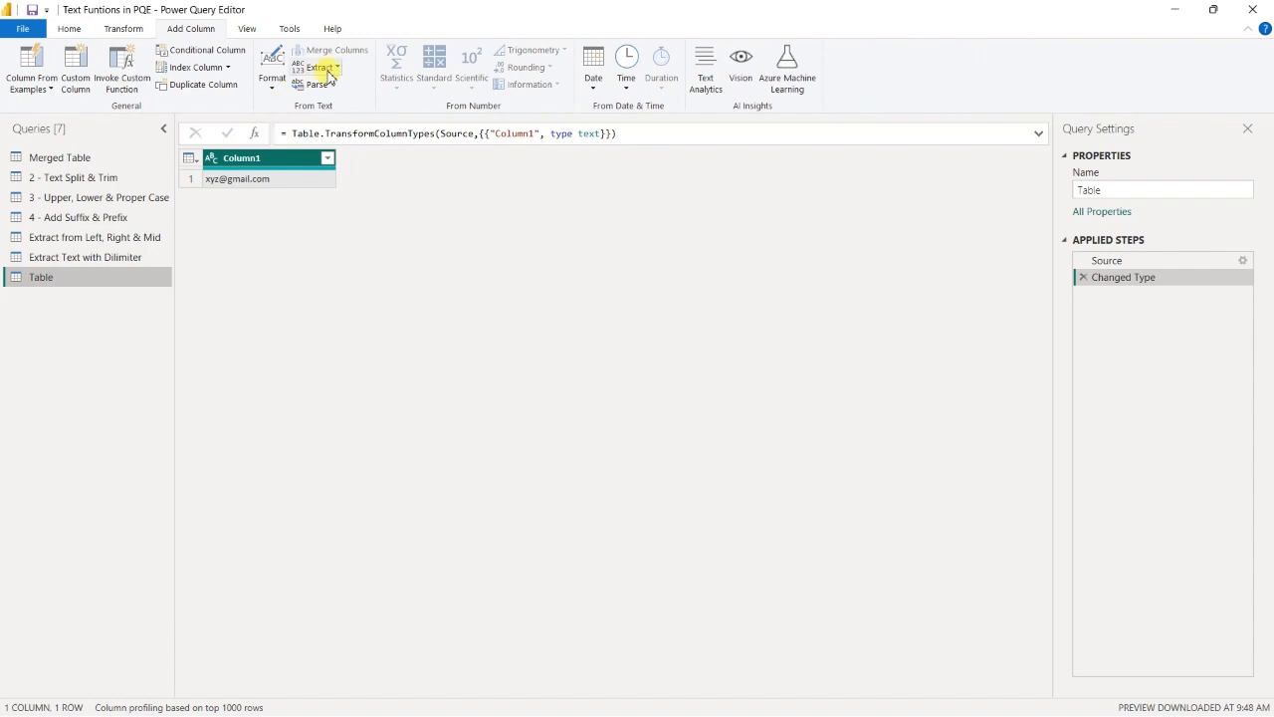
pyautogui.click(130, 29)
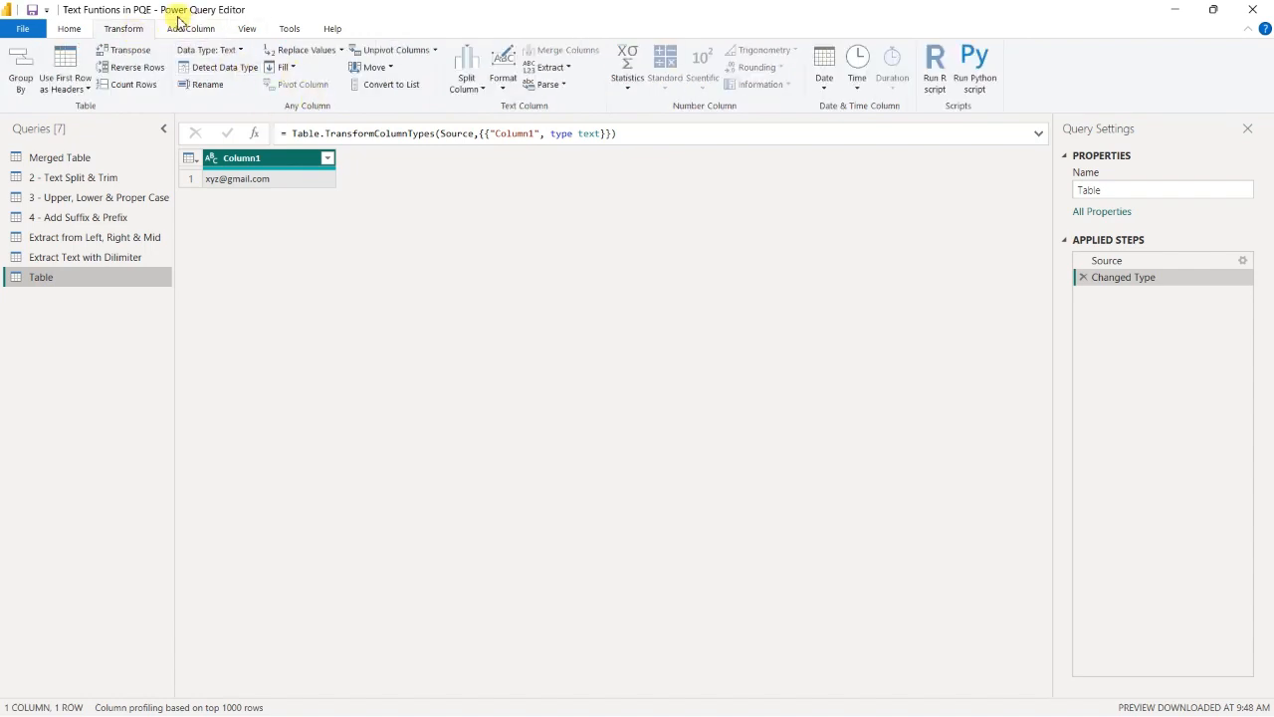
pyautogui.click(190, 32)
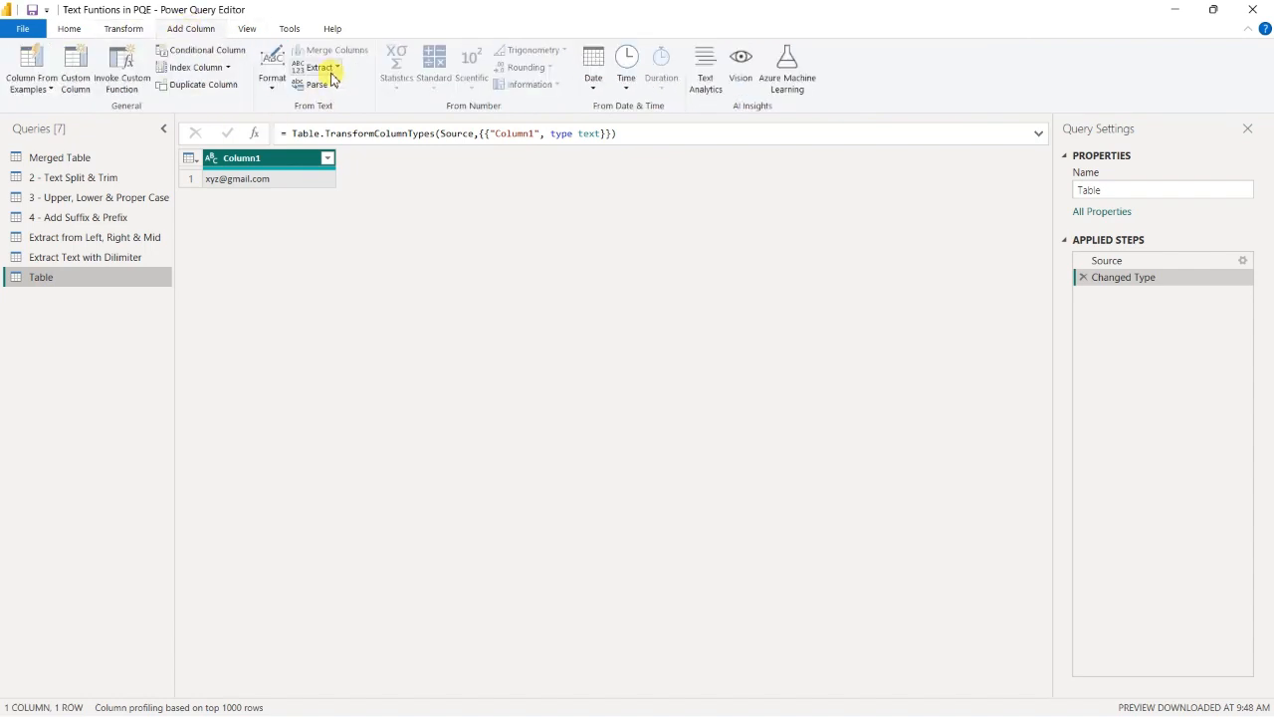
pyautogui.click(333, 71)
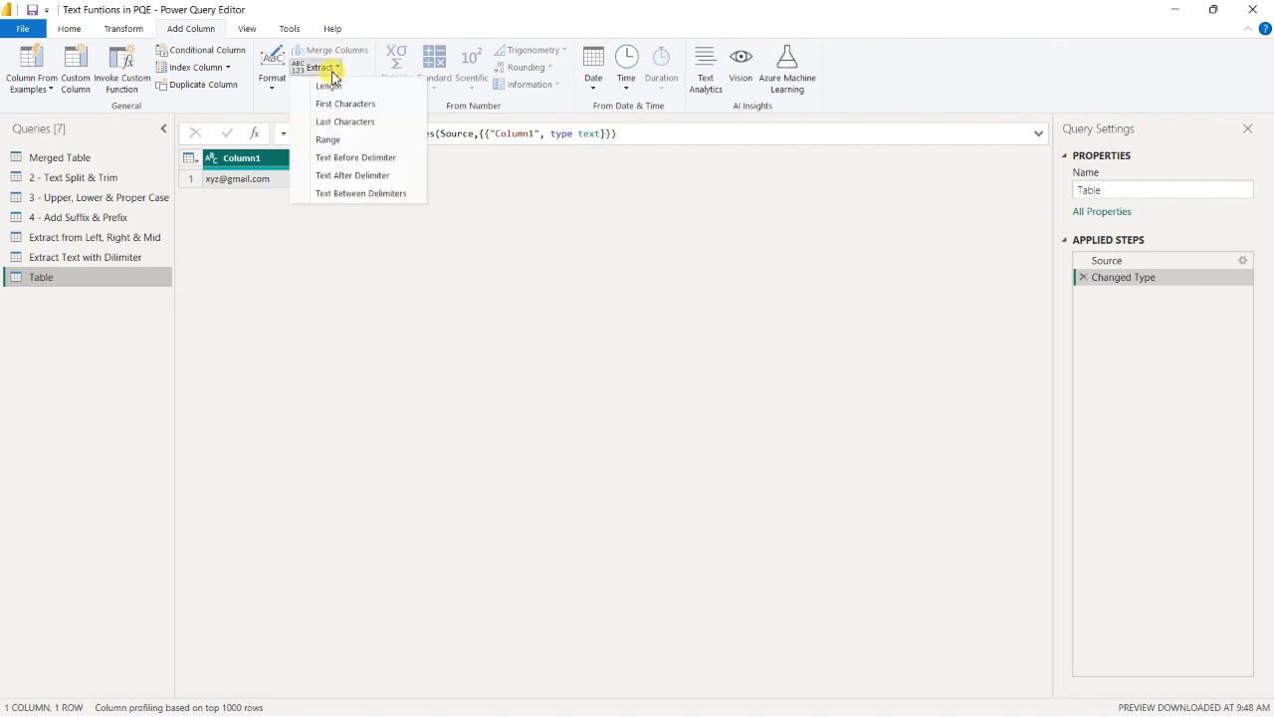
pyautogui.click(366, 162)
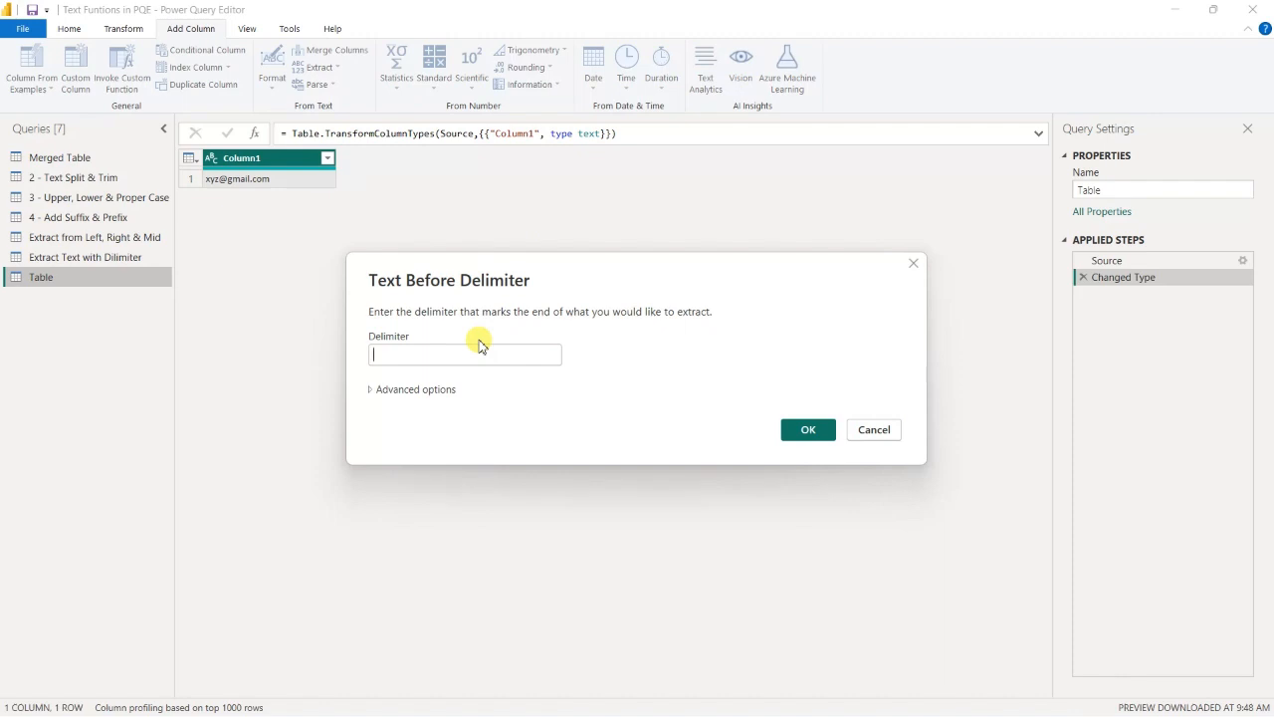
pyautogui.write('@')
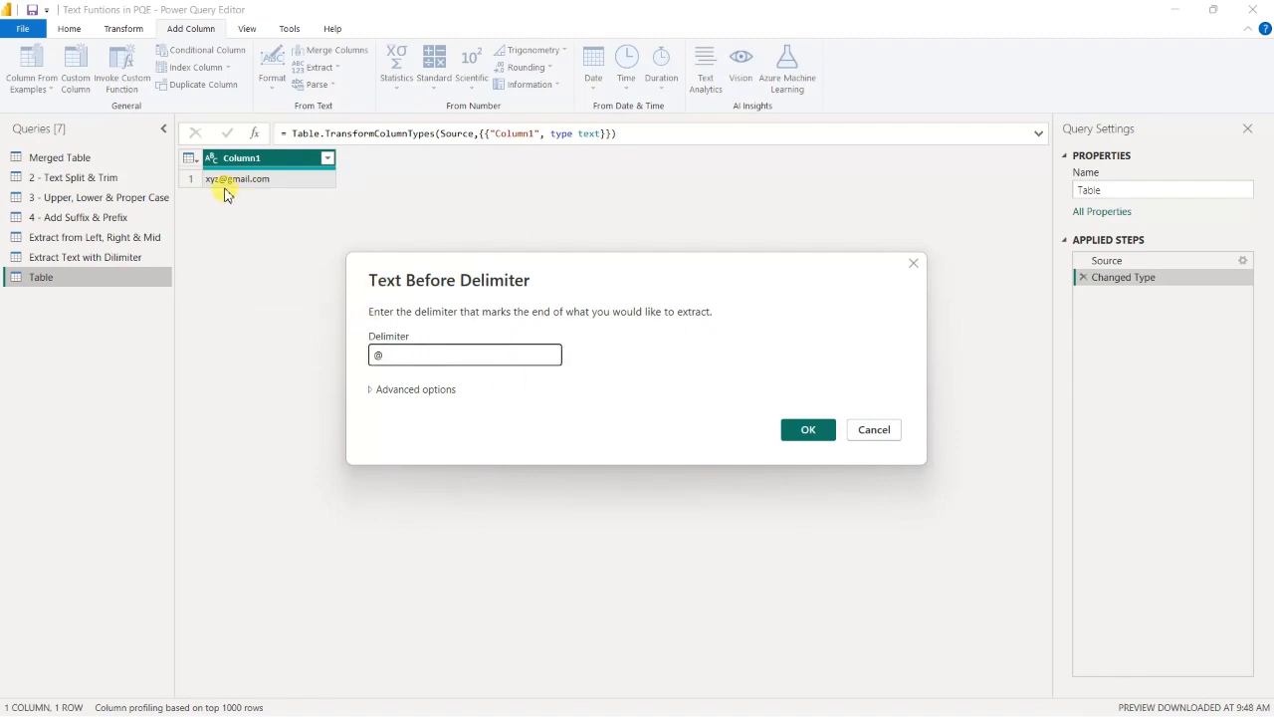
pyautogui.click(804, 429)
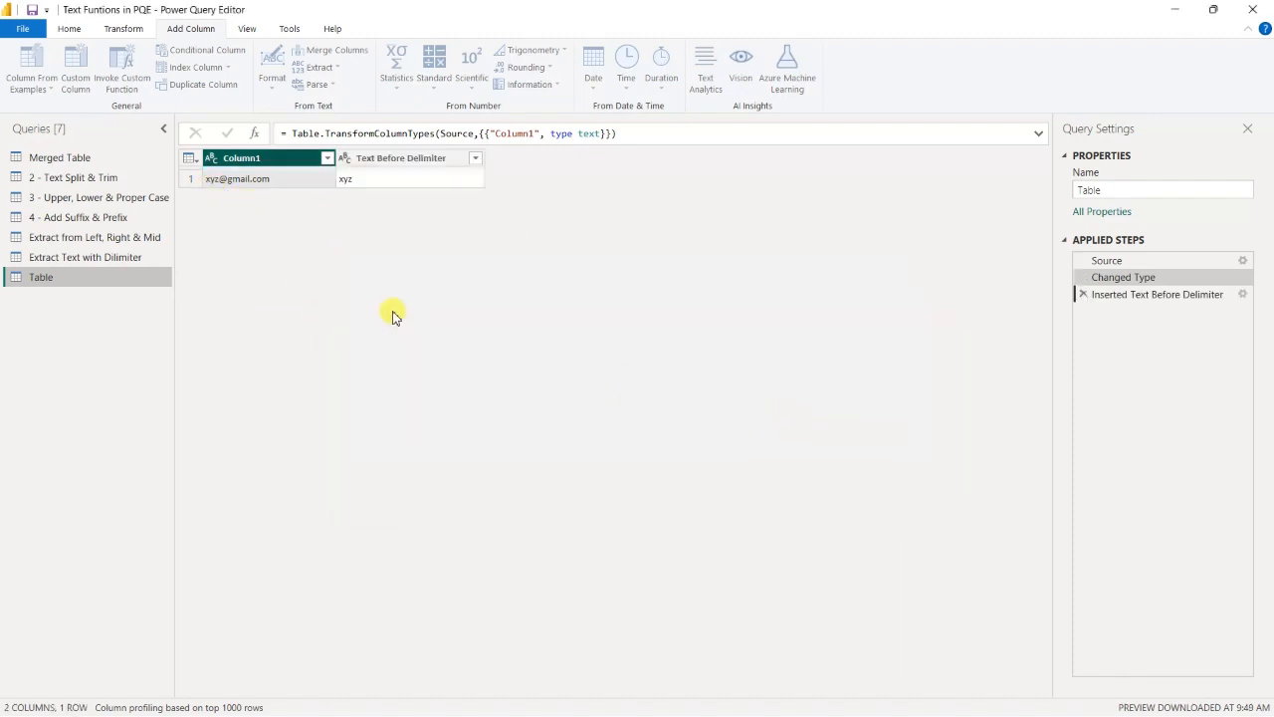
# Add a column that extracts the text after the delimiter @ from Column1.
pyautogui.click(324, 67)
pyautogui.click(344, 177)
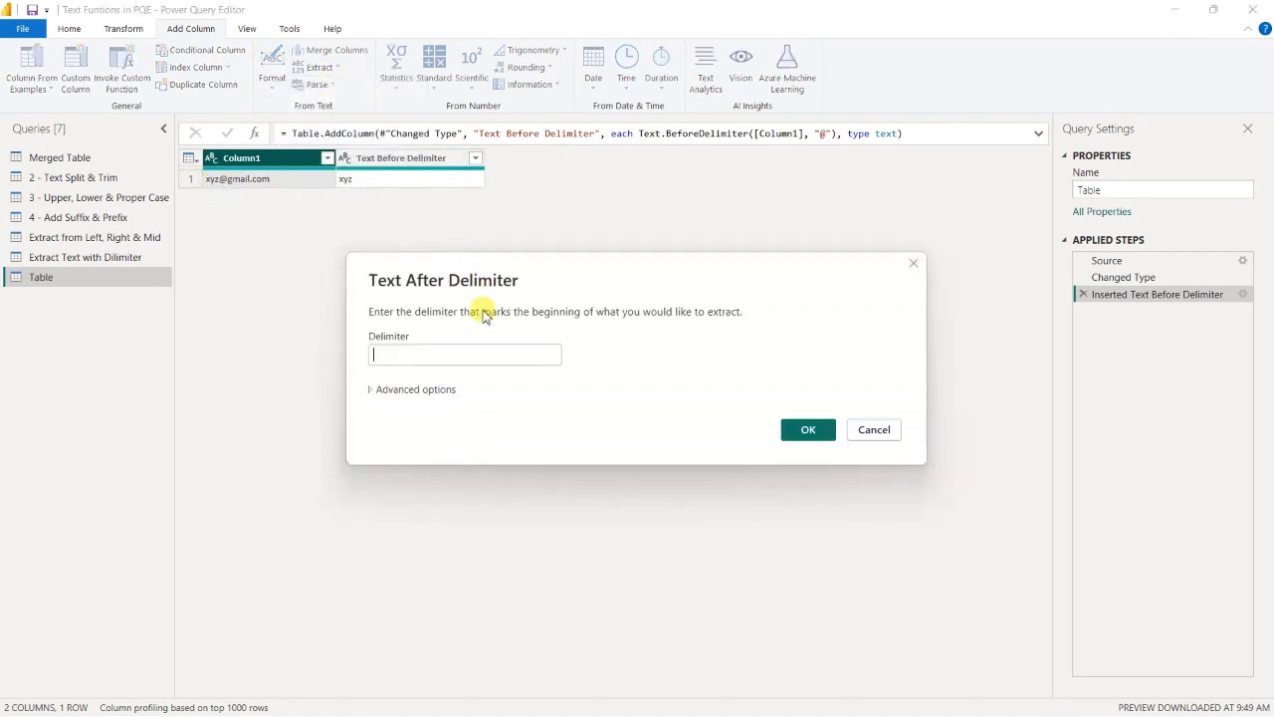
pyautogui.write('@')
pyautogui.click(802, 434)
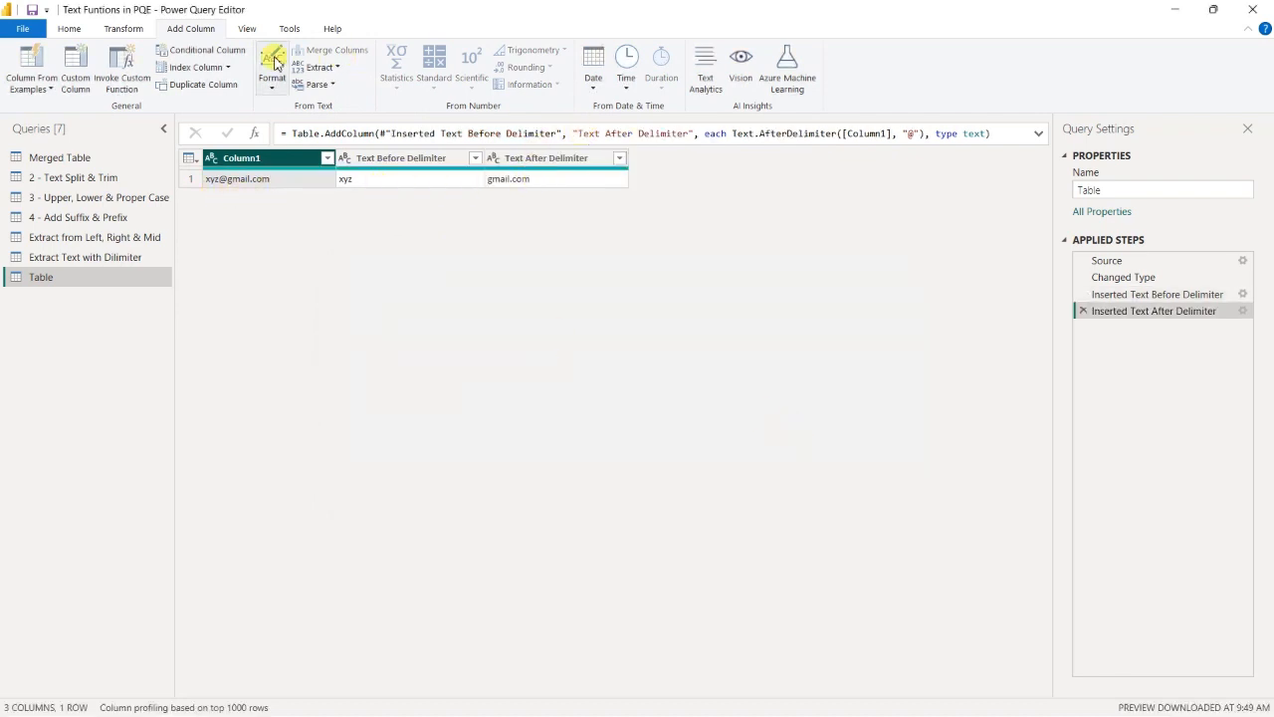
pyautogui.click(320, 67)
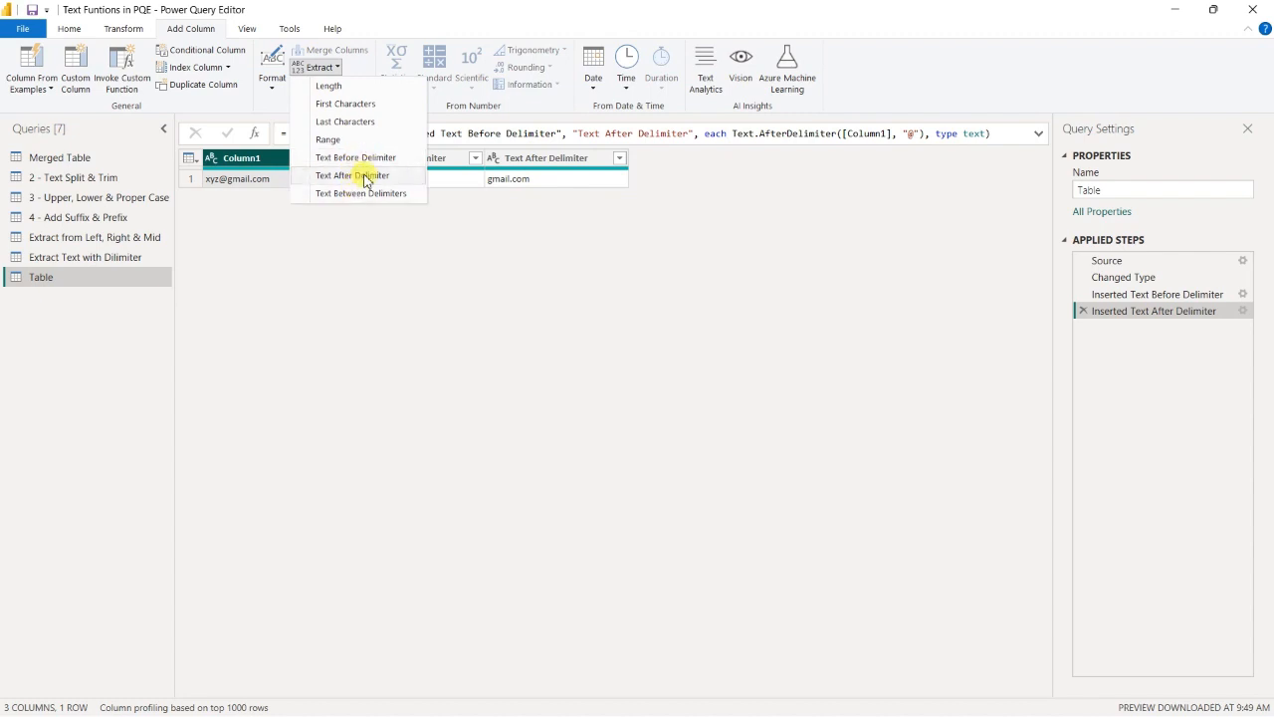
pyautogui.click(532, 234)
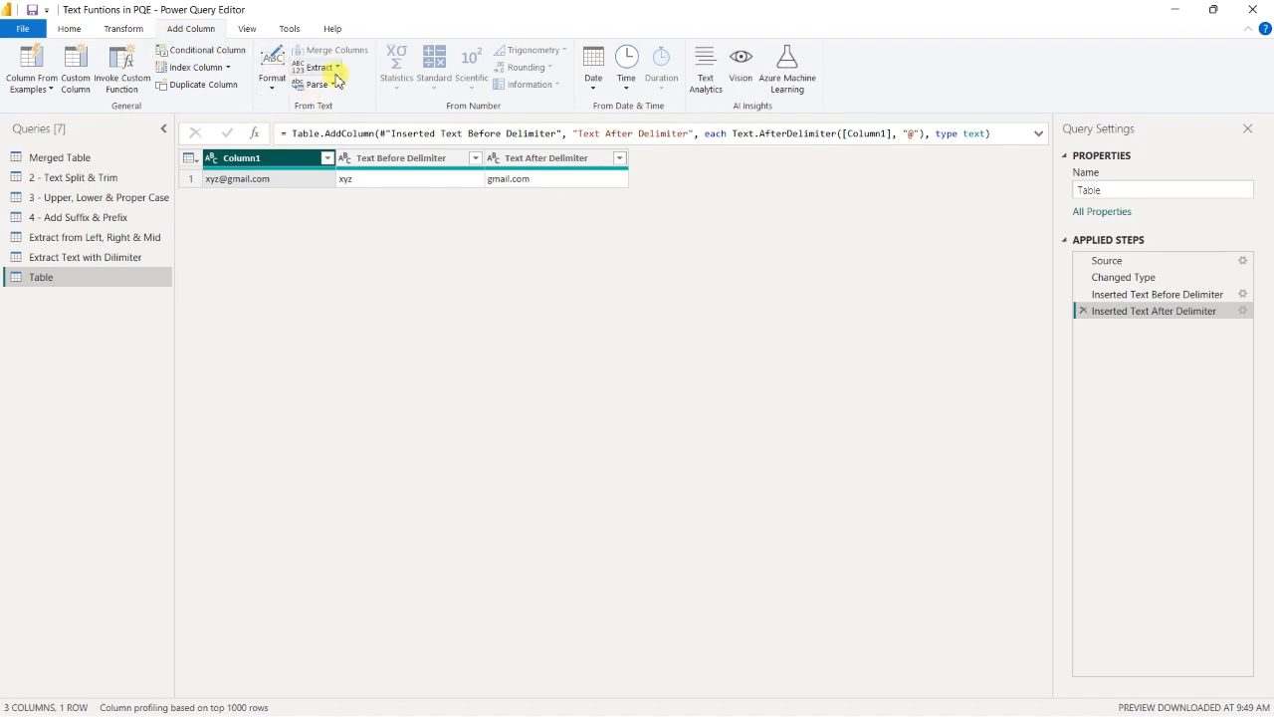
pyautogui.click(84, 257)
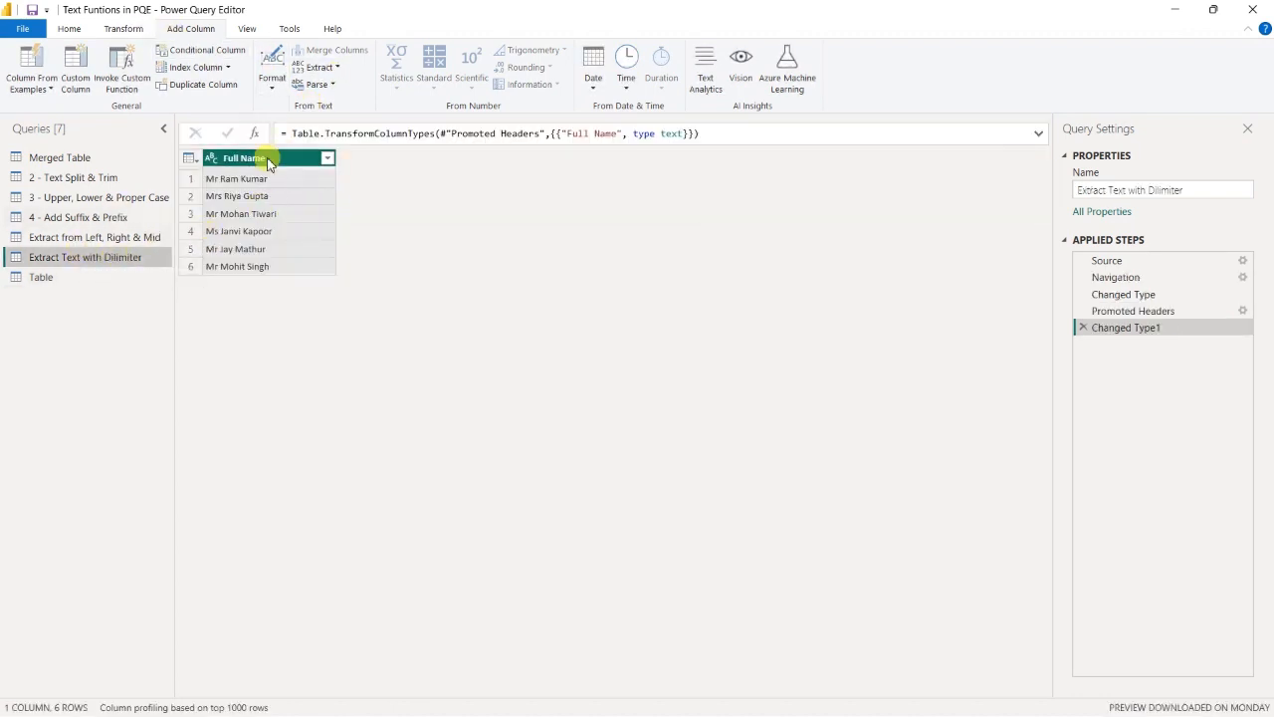
pyautogui.click(119, 239)
pyautogui.click(133, 257)
# Turn on column distribution for the Merged Table query, examine the Prefix column's distinct and unique values, and turn it off again.
pyautogui.click(52, 157)
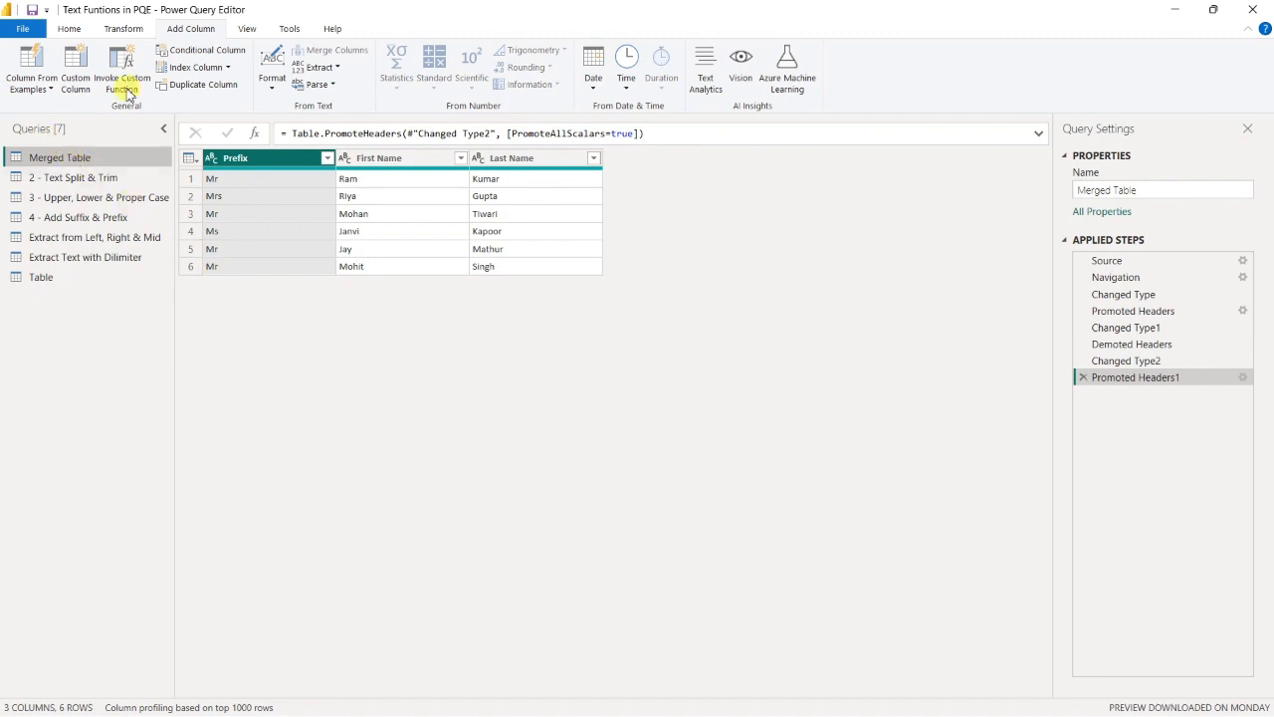
pyautogui.click(249, 32)
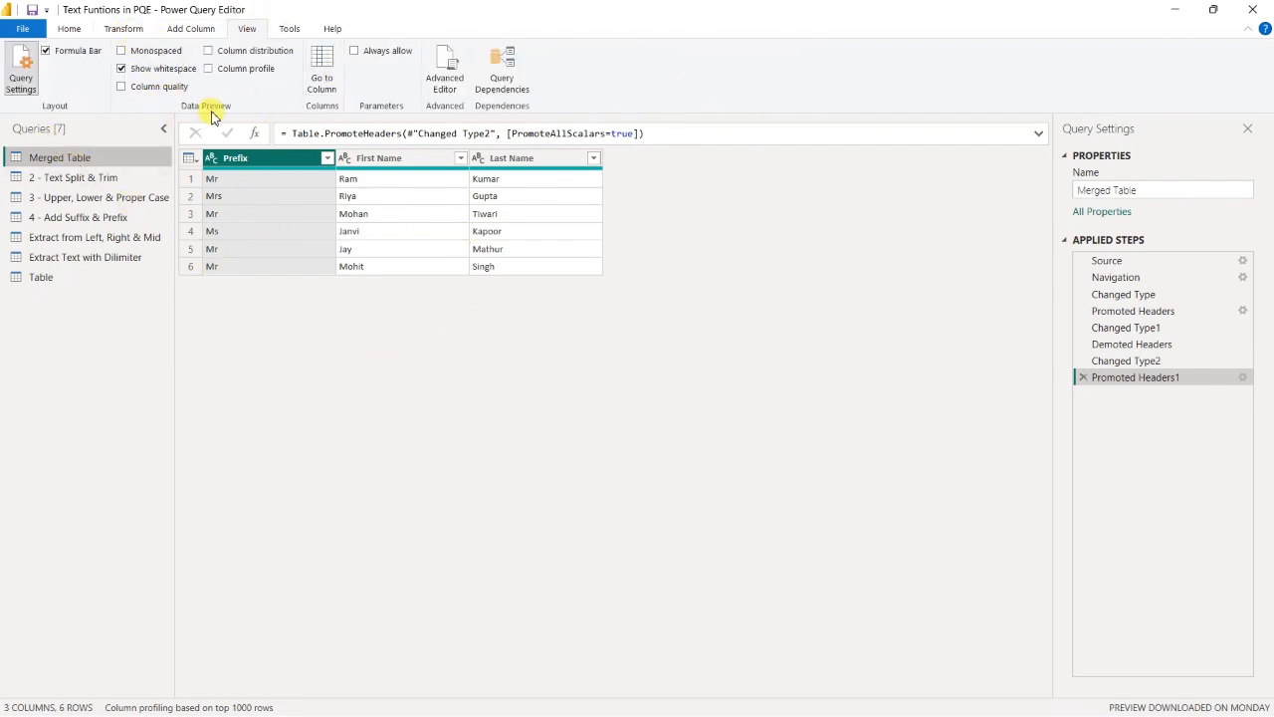
pyautogui.click(209, 50)
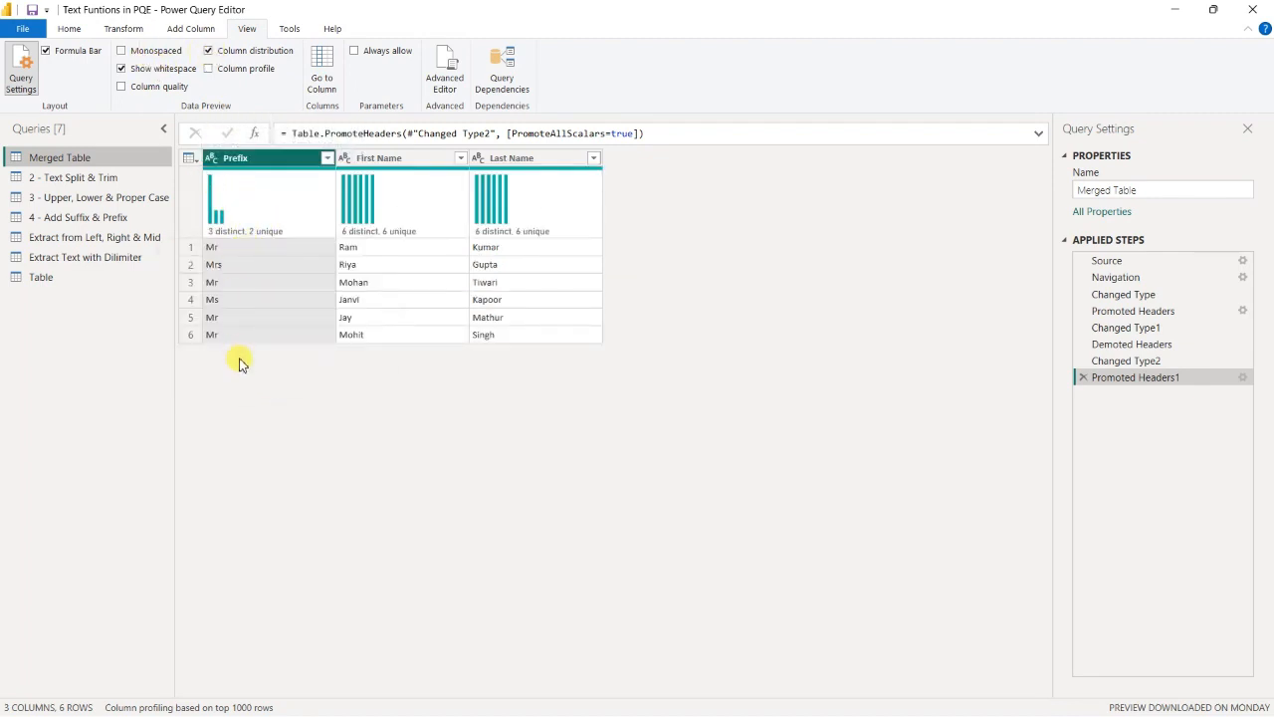
pyautogui.moveTo(247, 235)
pyautogui.moveTo(300, 189)
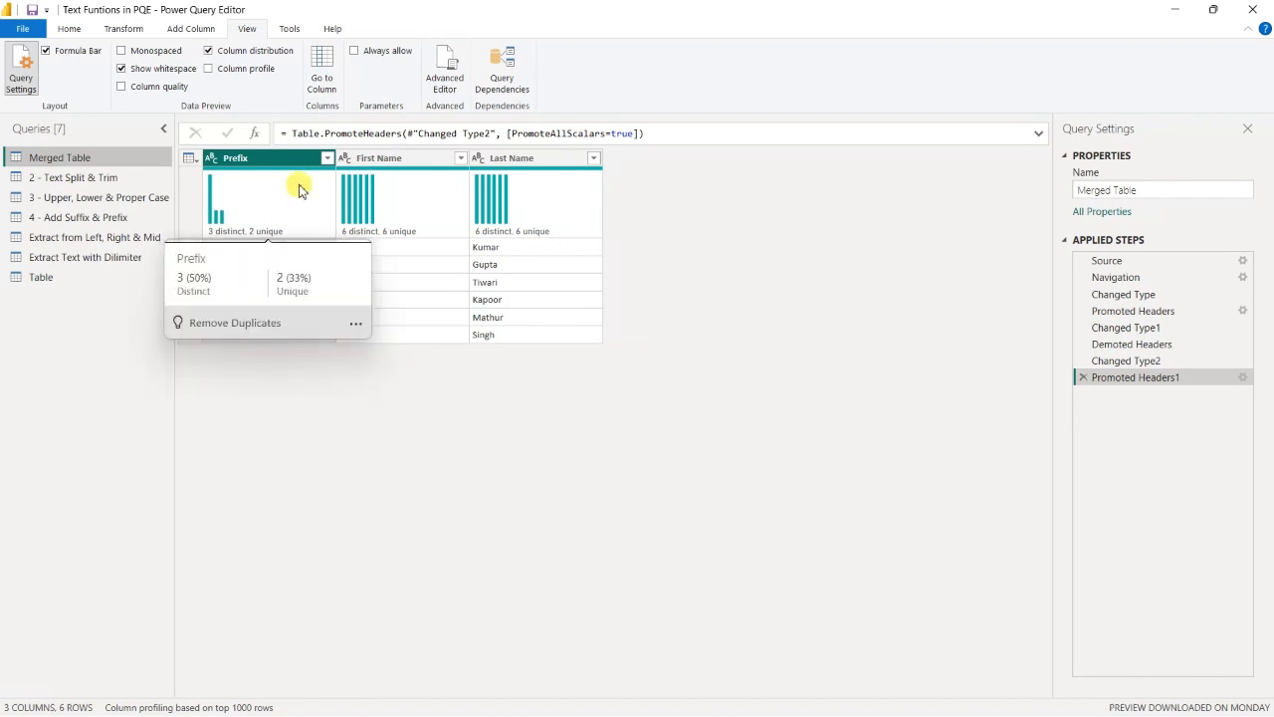
pyautogui.click(208, 50)
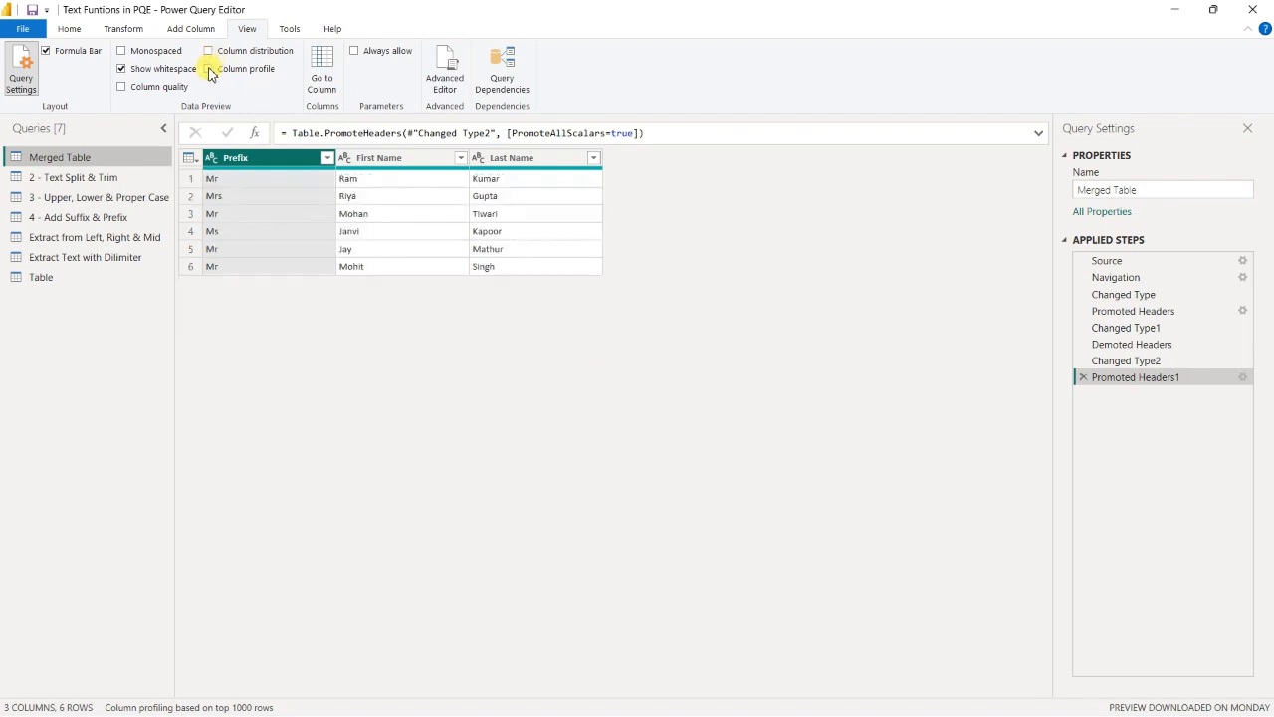
# Show the column profile of the Prefix column, examine its statistics and value distribution, and hide the profile again.
pyautogui.click(209, 69)
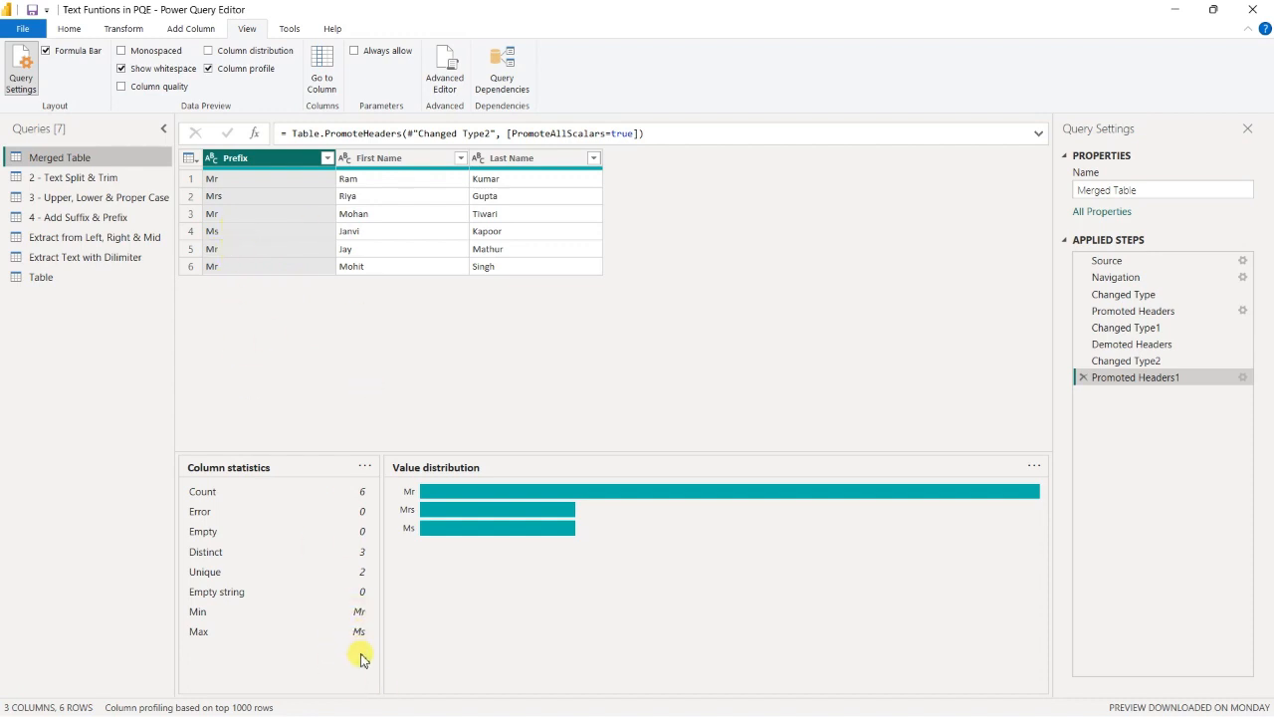
pyautogui.moveTo(662, 498)
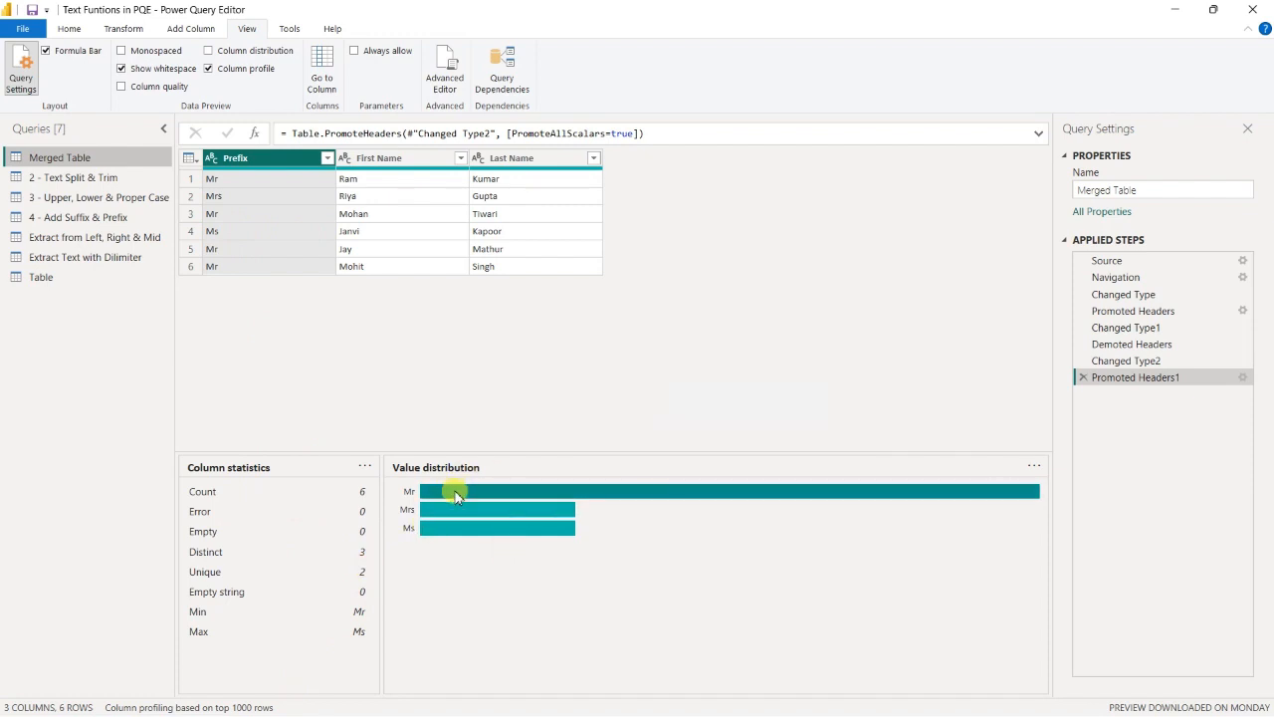
pyautogui.click(225, 70)
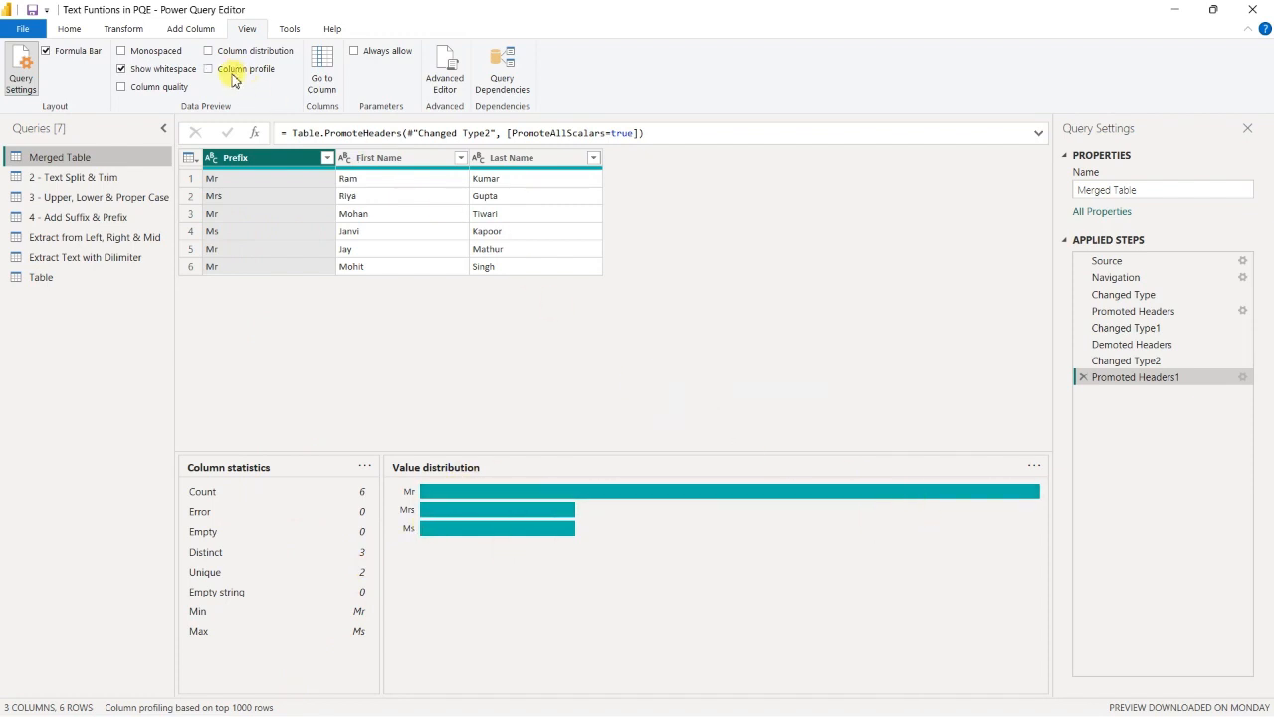
# Turn on column quality for Merged Table and examine the valid, error and empty details of the Prefix column.
pyautogui.click(122, 88)
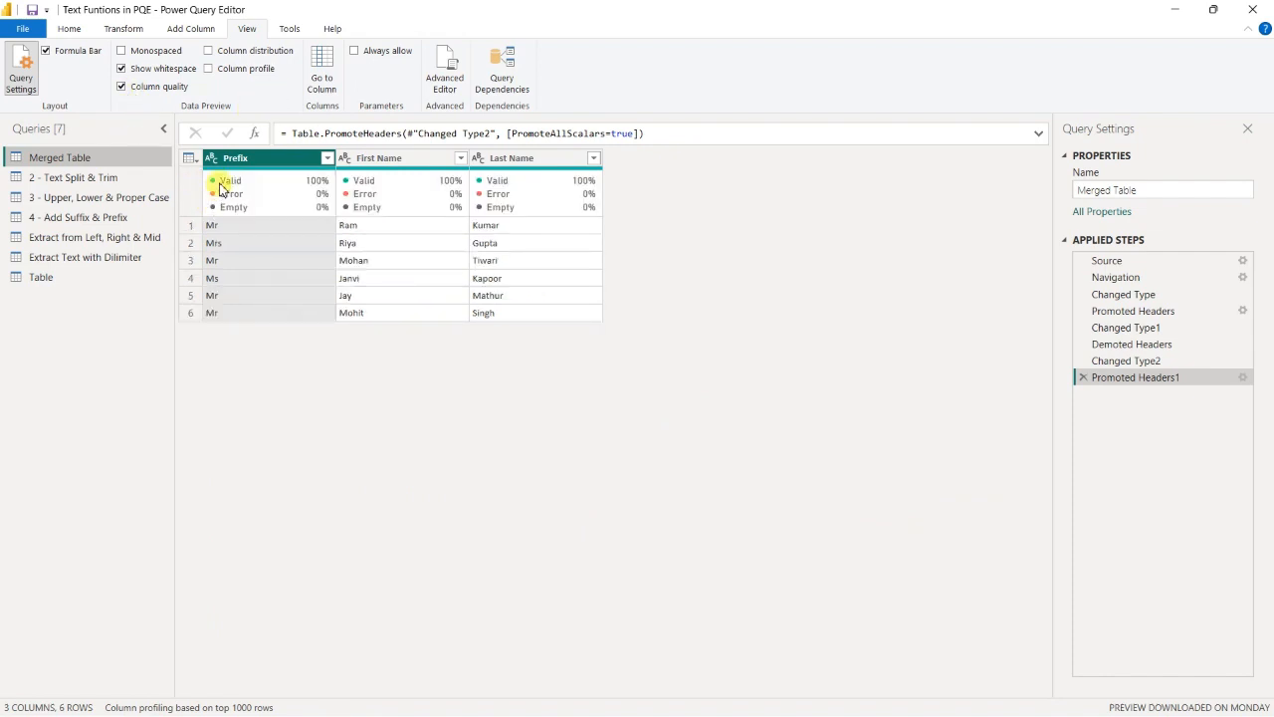
pyautogui.moveTo(285, 205)
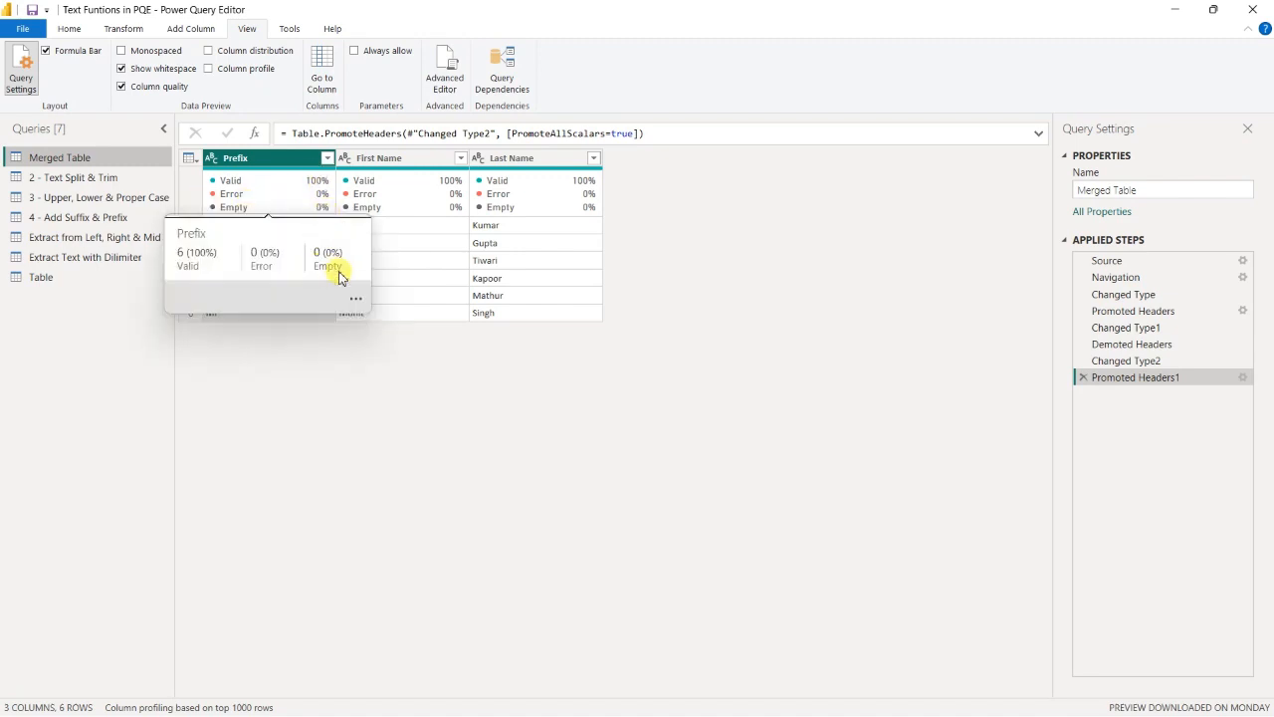
# Turn off the column quality display for Merged Table.
pyautogui.click(179, 86)
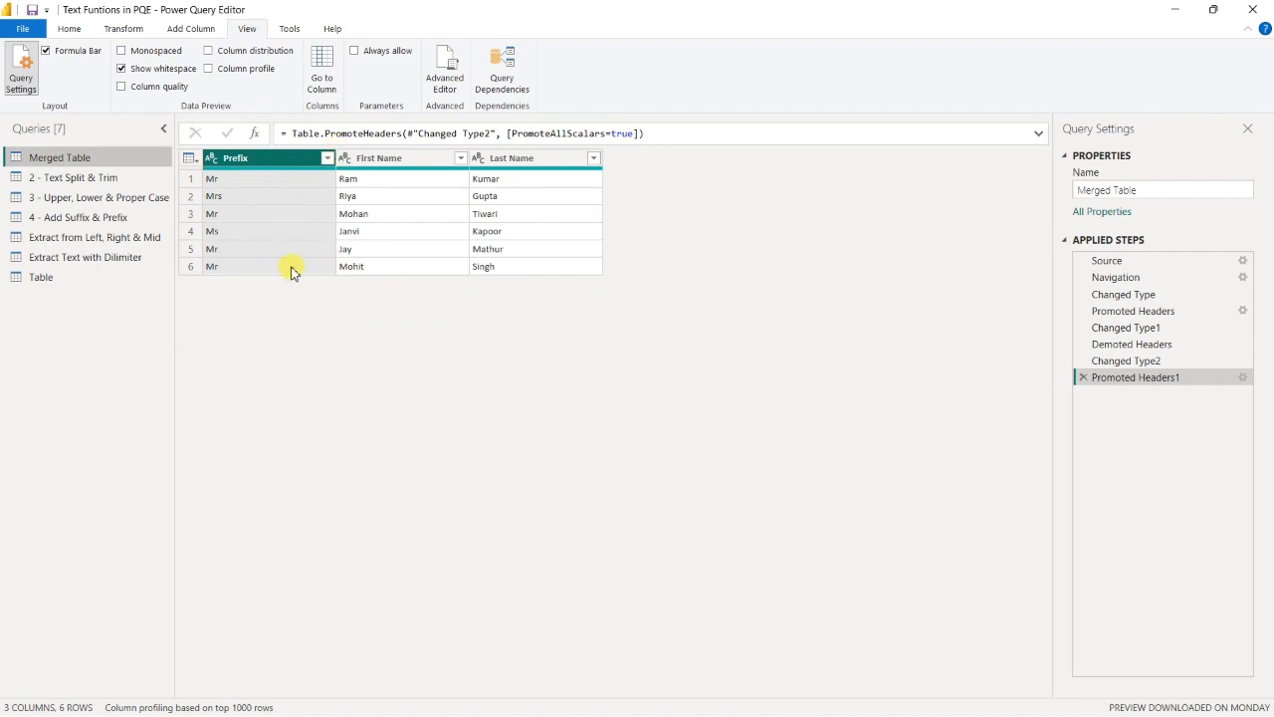
pyautogui.click(189, 28)
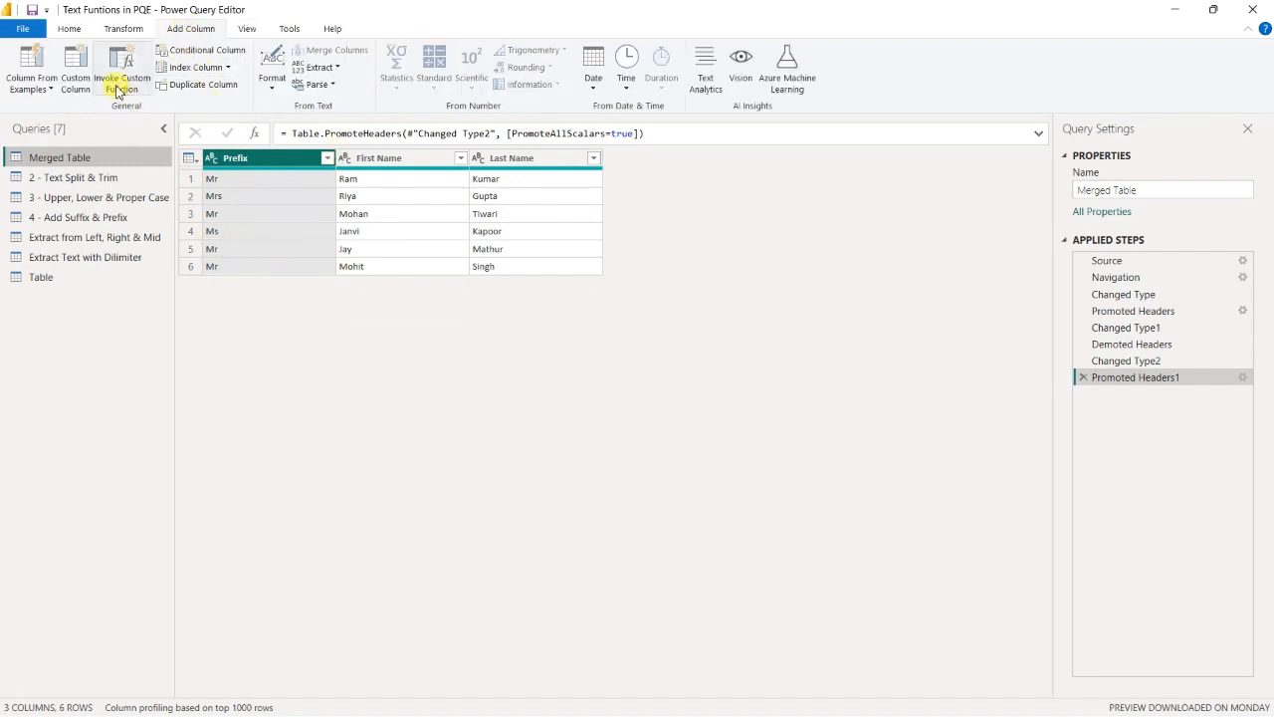
pyautogui.click(122, 29)
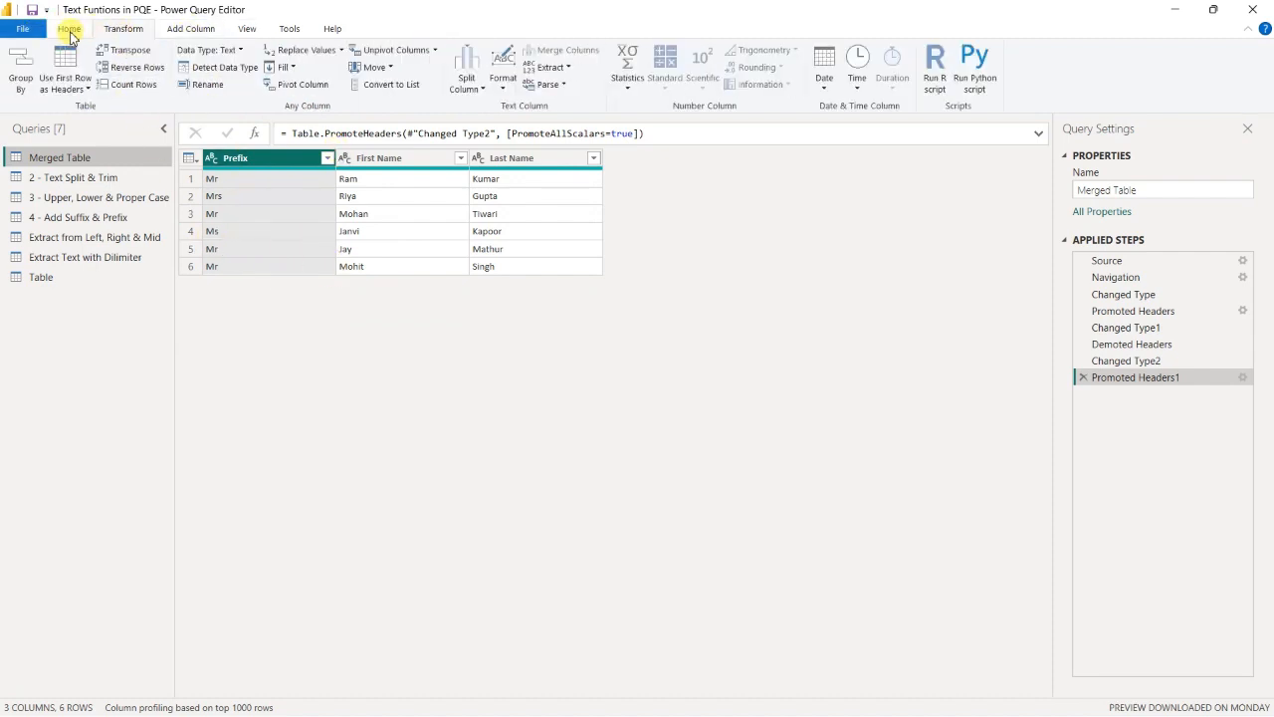
# Add a column from examples based on all columns, giving K, G and T for the first three rows to extract each last name's initial.
pyautogui.click(189, 29)
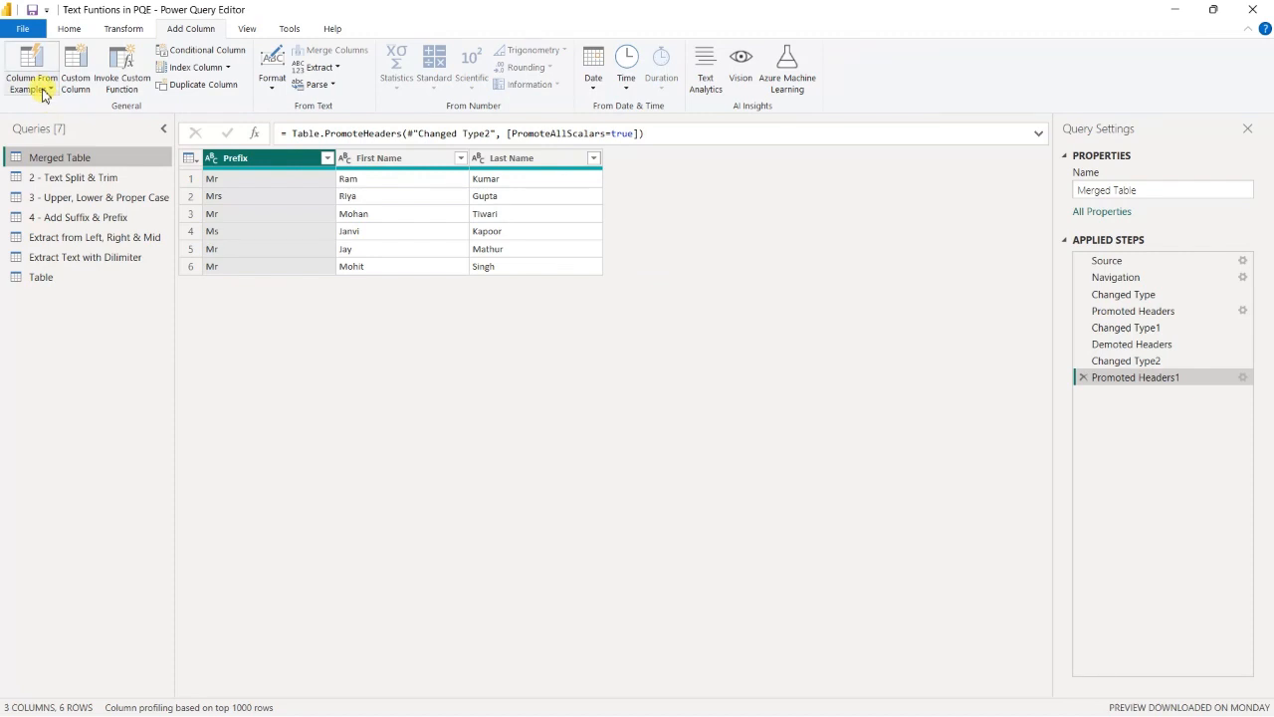
pyautogui.click(47, 92)
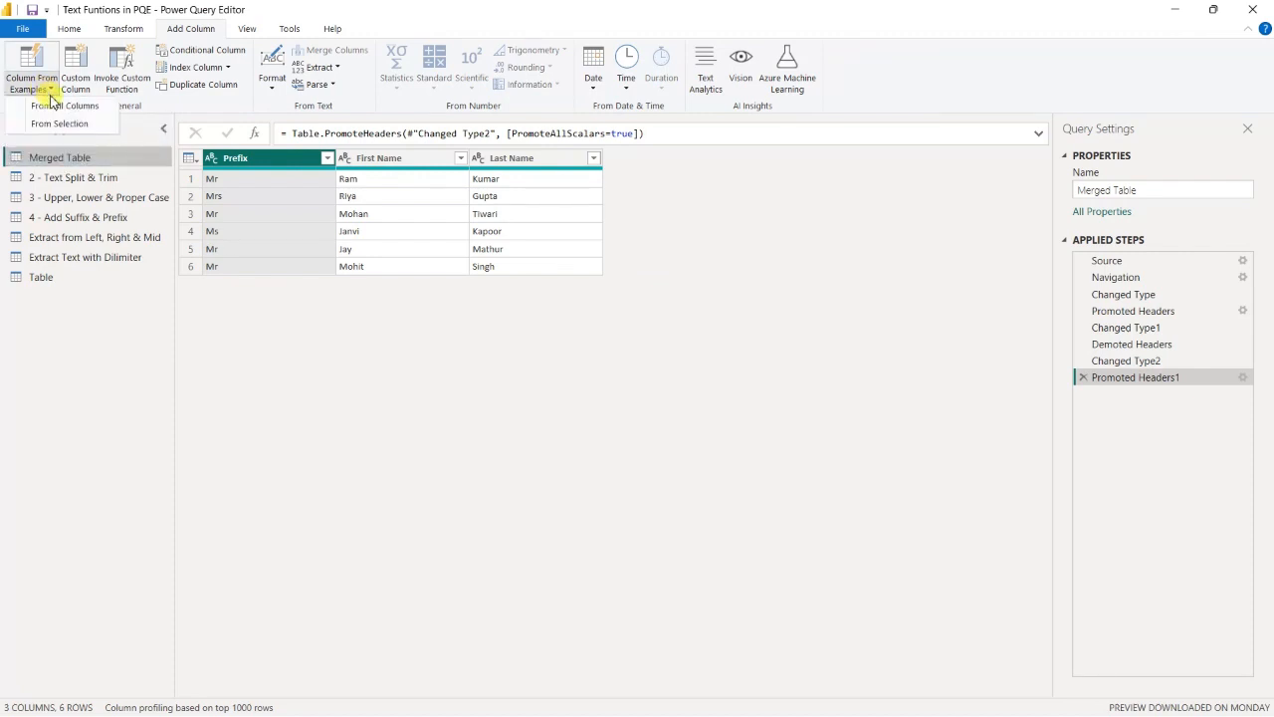
pyautogui.click(53, 105)
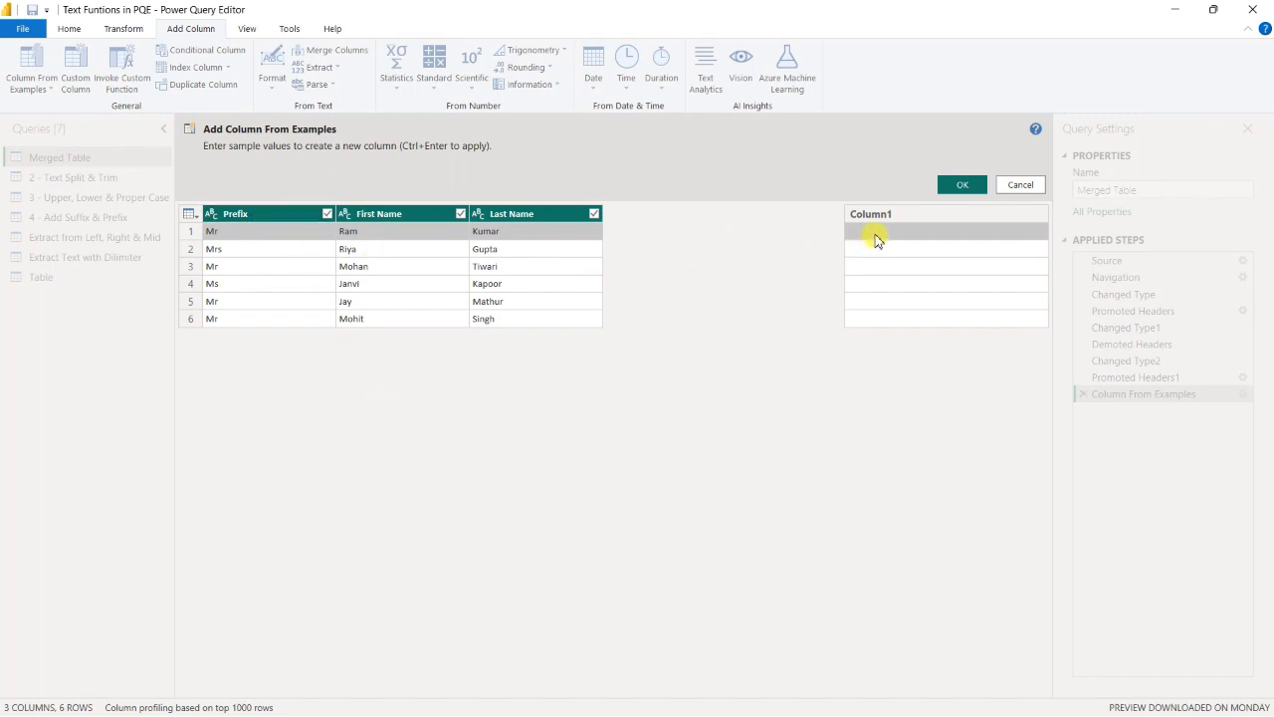
pyautogui.write('K')
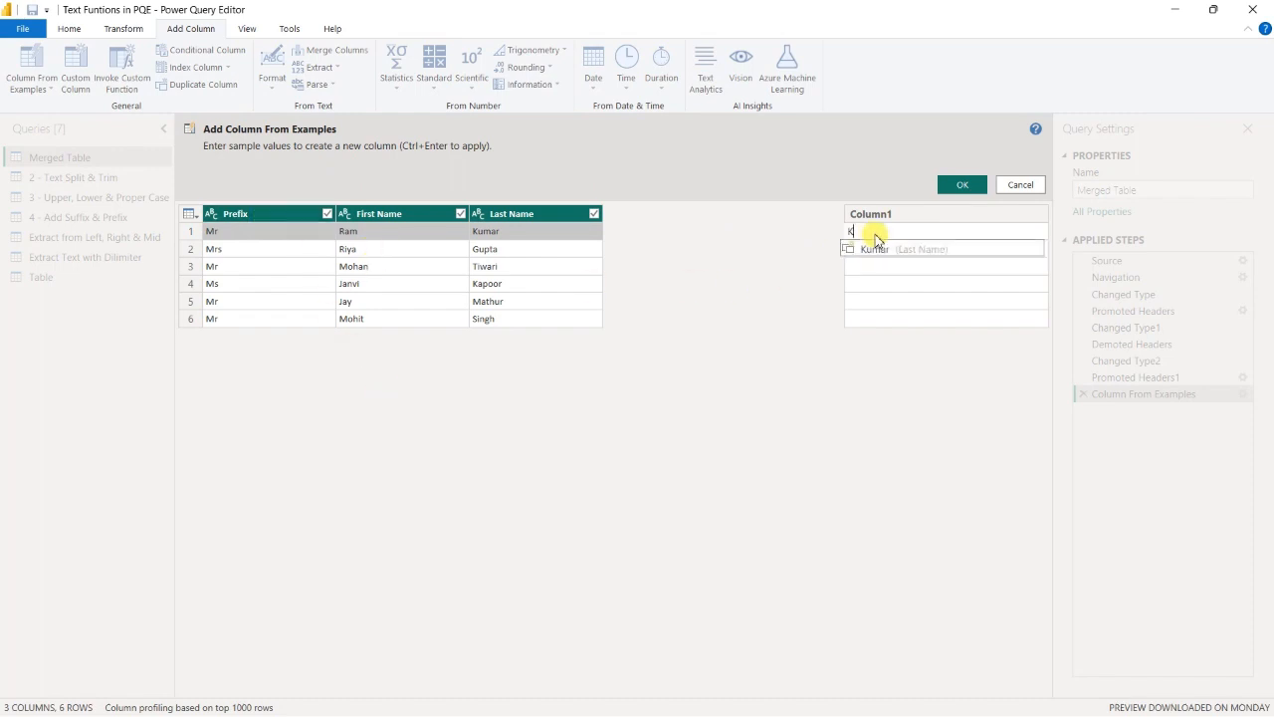
pyautogui.press('Return')
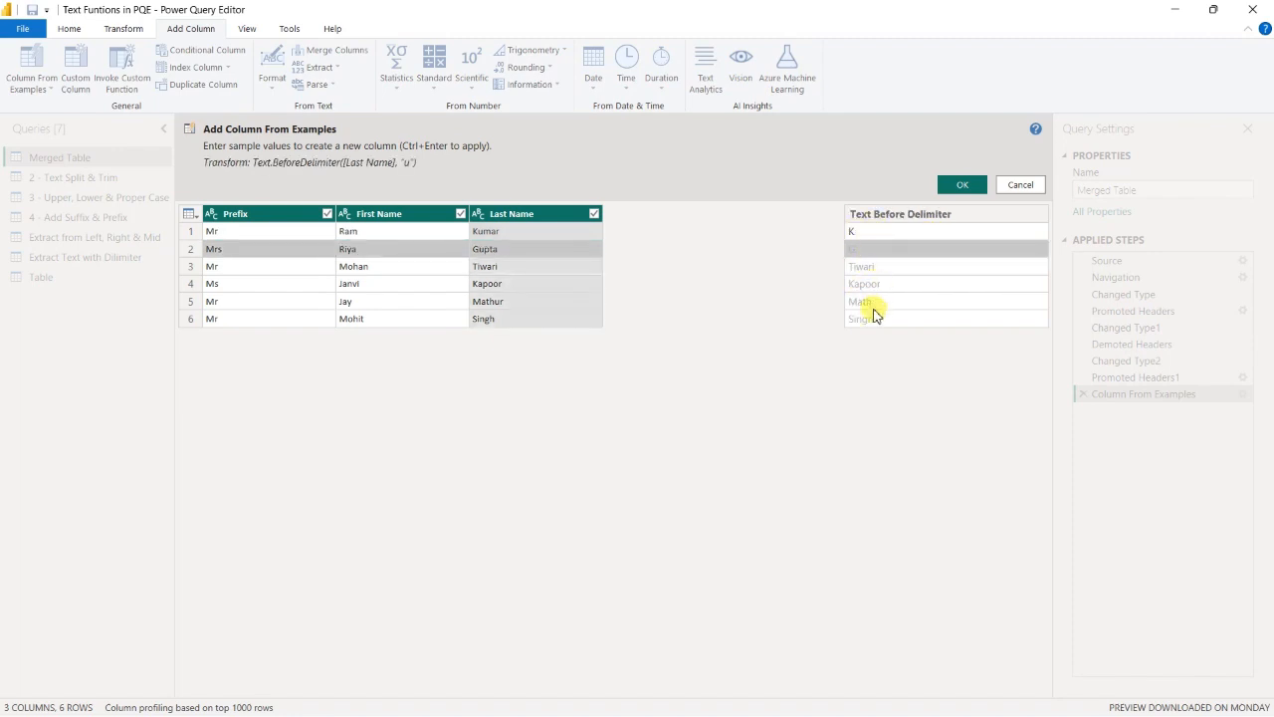
pyautogui.write('G')
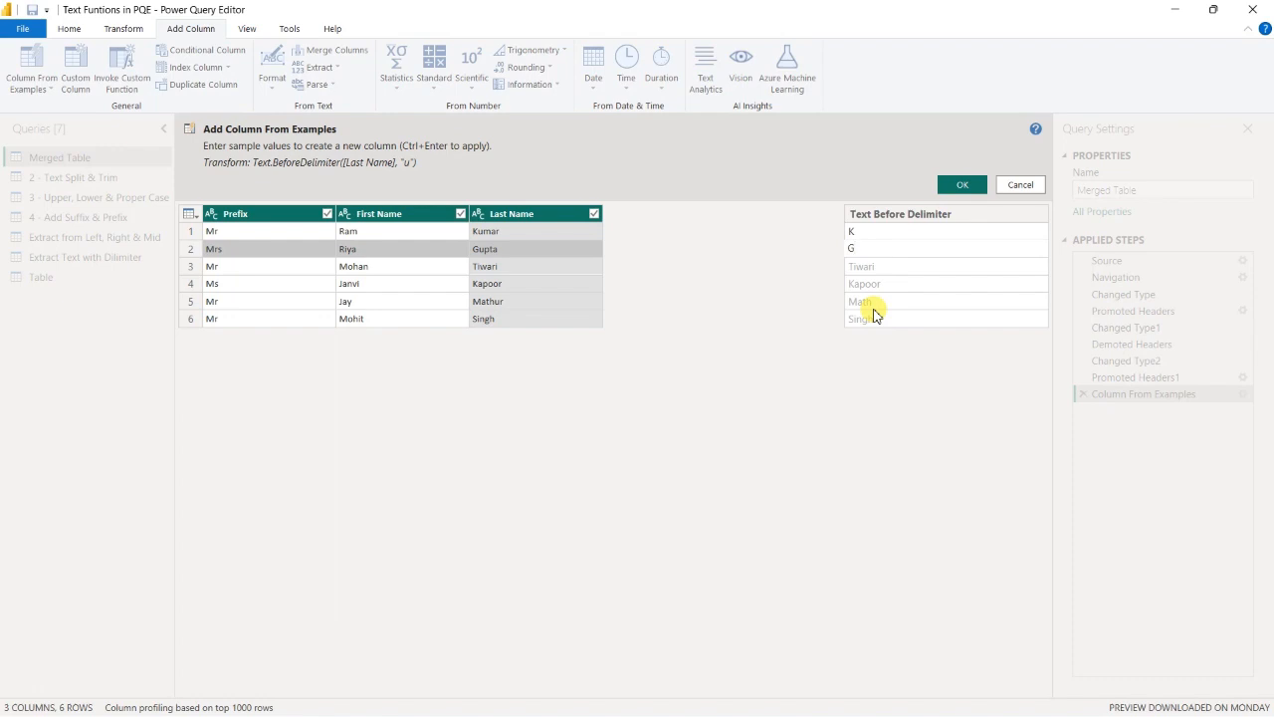
pyautogui.press('Return')
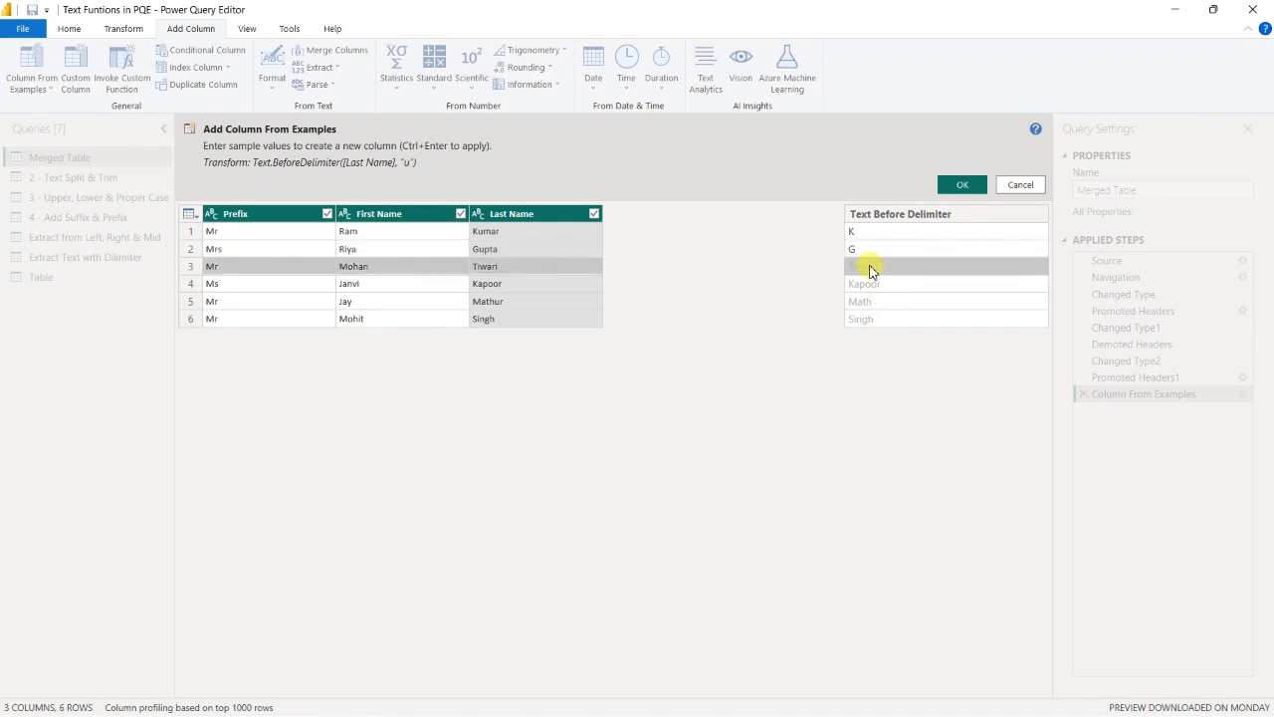
pyautogui.write('T')
pyautogui.press('Return')
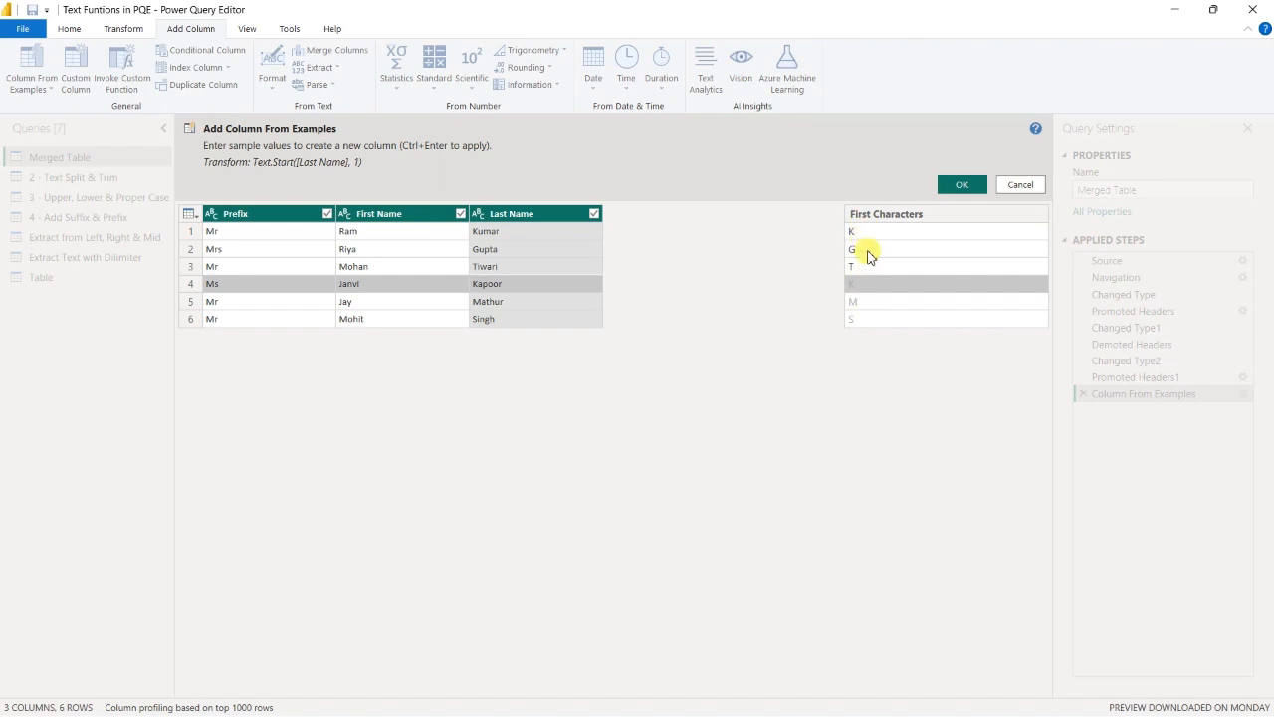
pyautogui.click(961, 185)
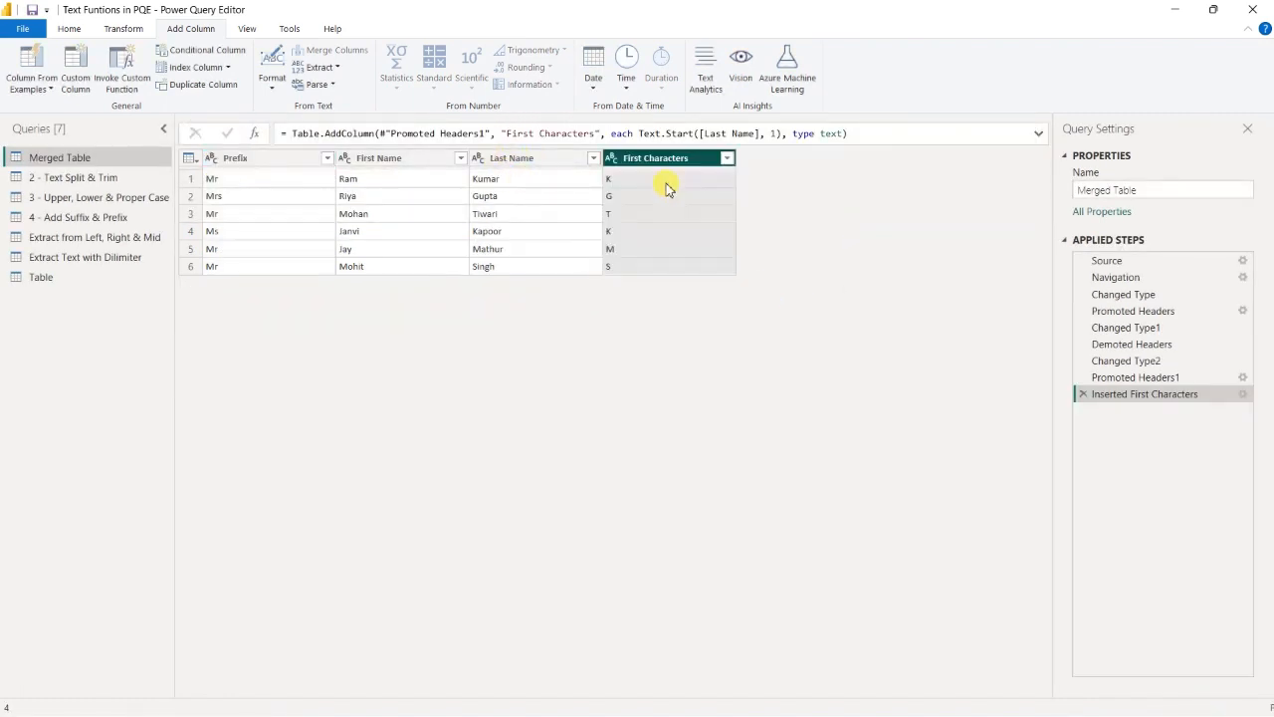
# Add another column from examples, giving ma and pt for the first two rows to extract the third and fourth characters of Last Name.
pyautogui.click(510, 161)
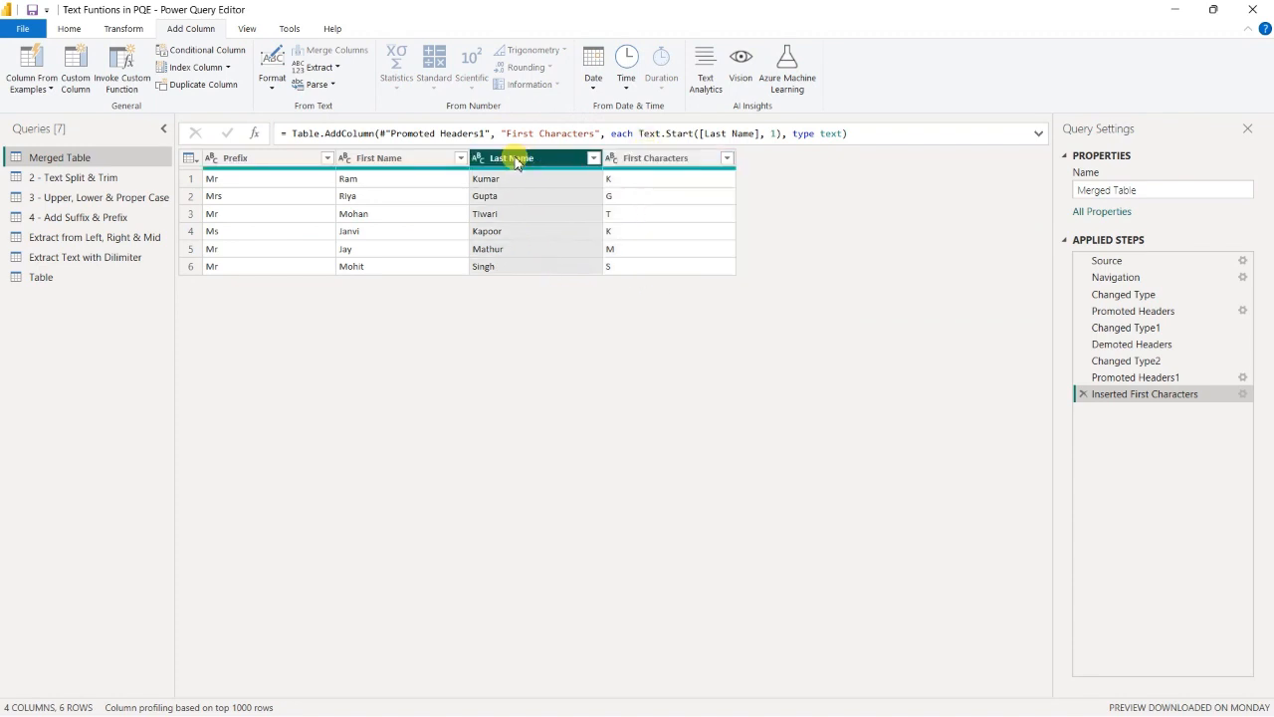
pyautogui.click(28, 66)
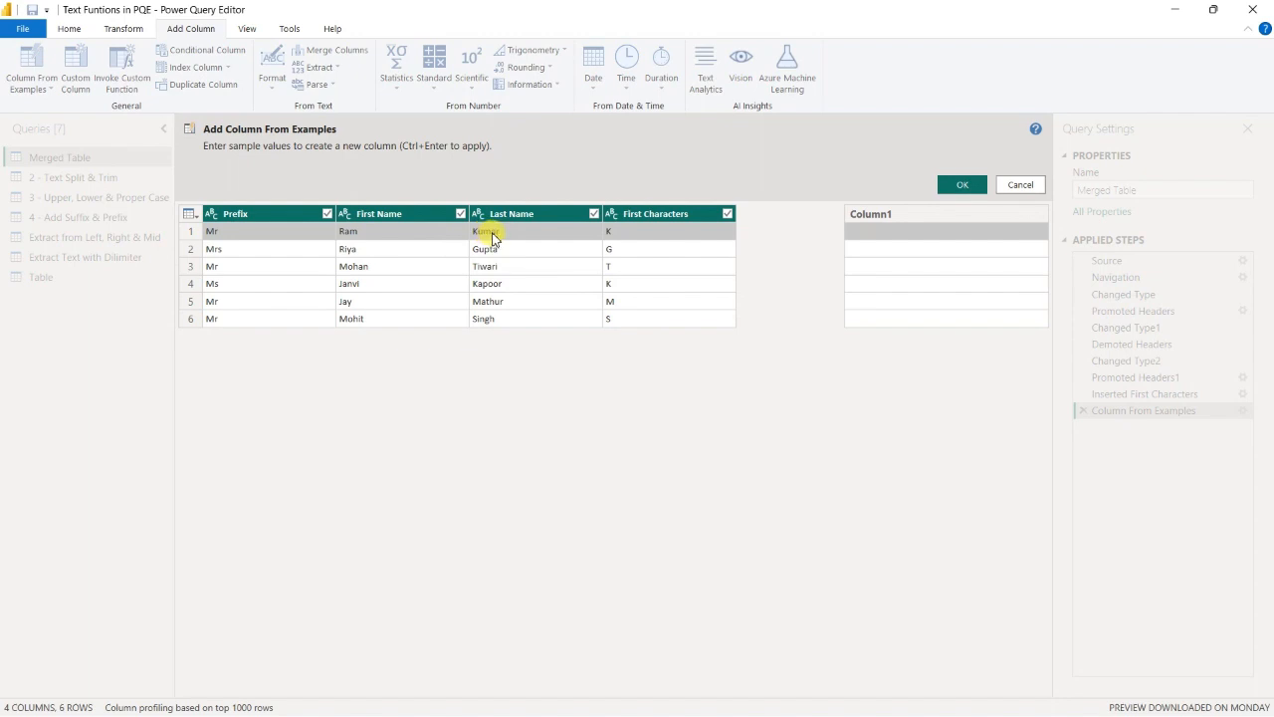
pyautogui.click(887, 233)
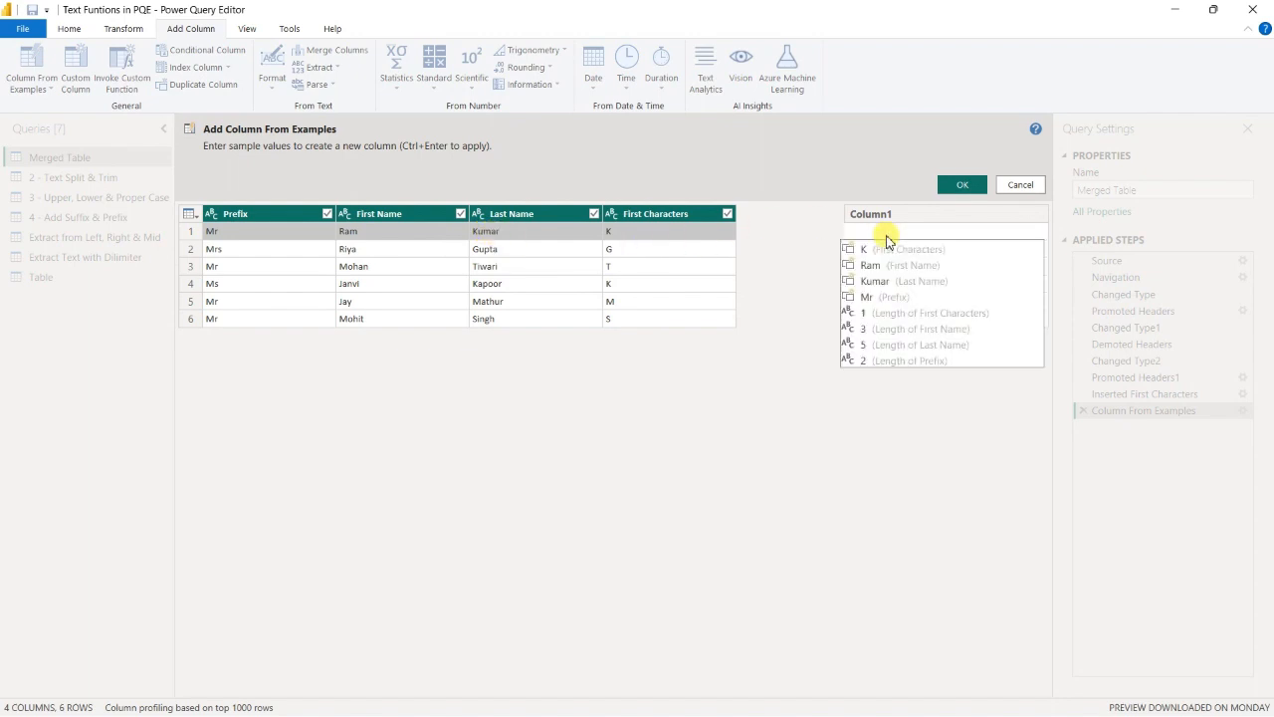
pyautogui.write('ma')
pyautogui.press('Return')
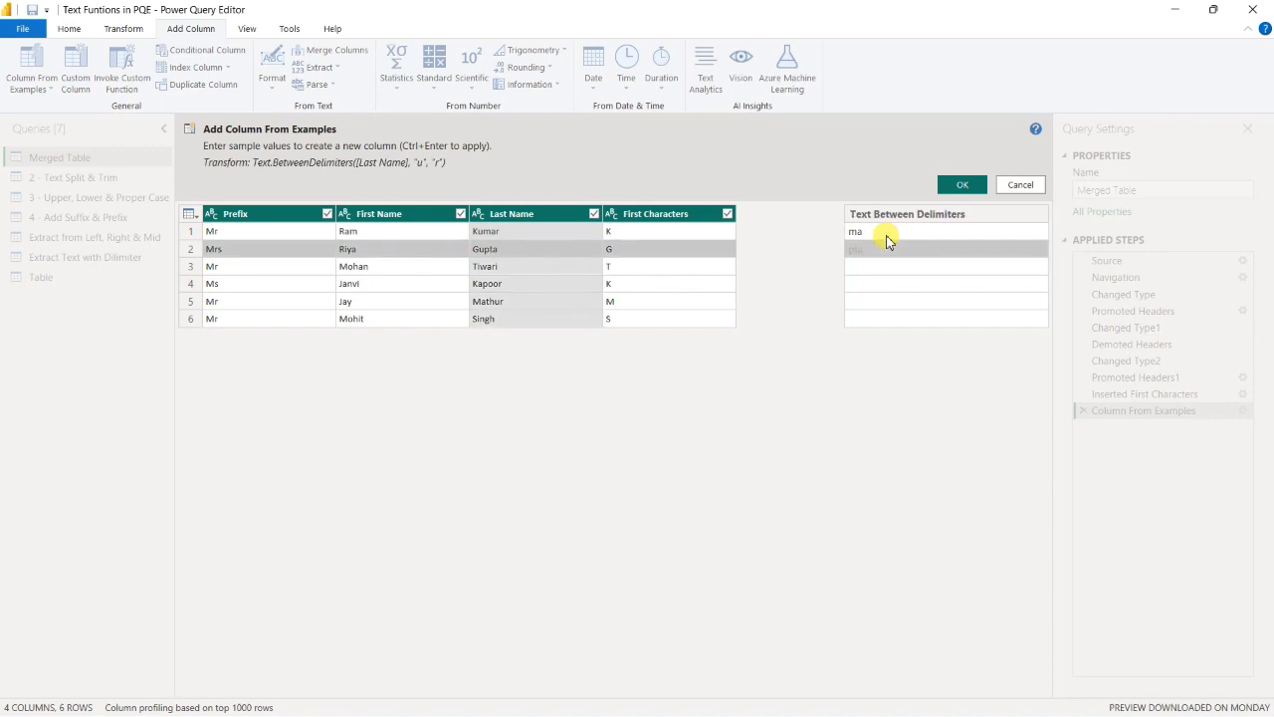
pyautogui.write('pt')
pyautogui.press('Return')
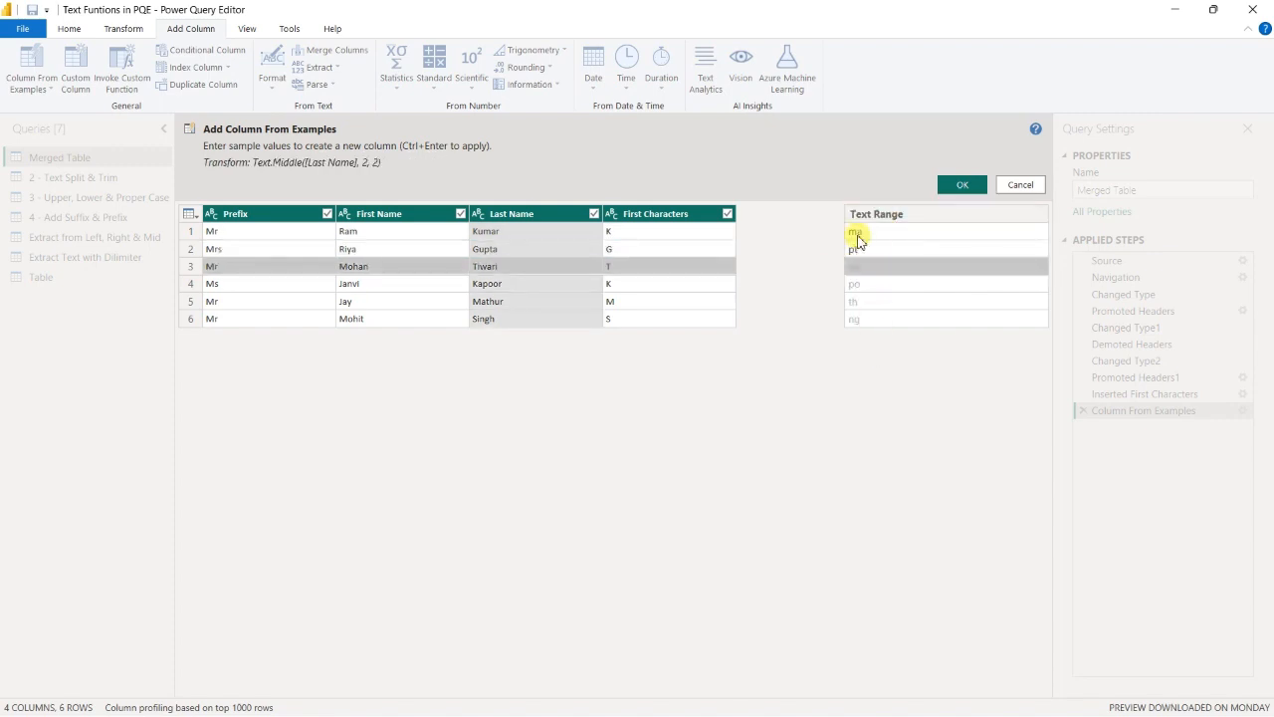
pyautogui.click(853, 269)
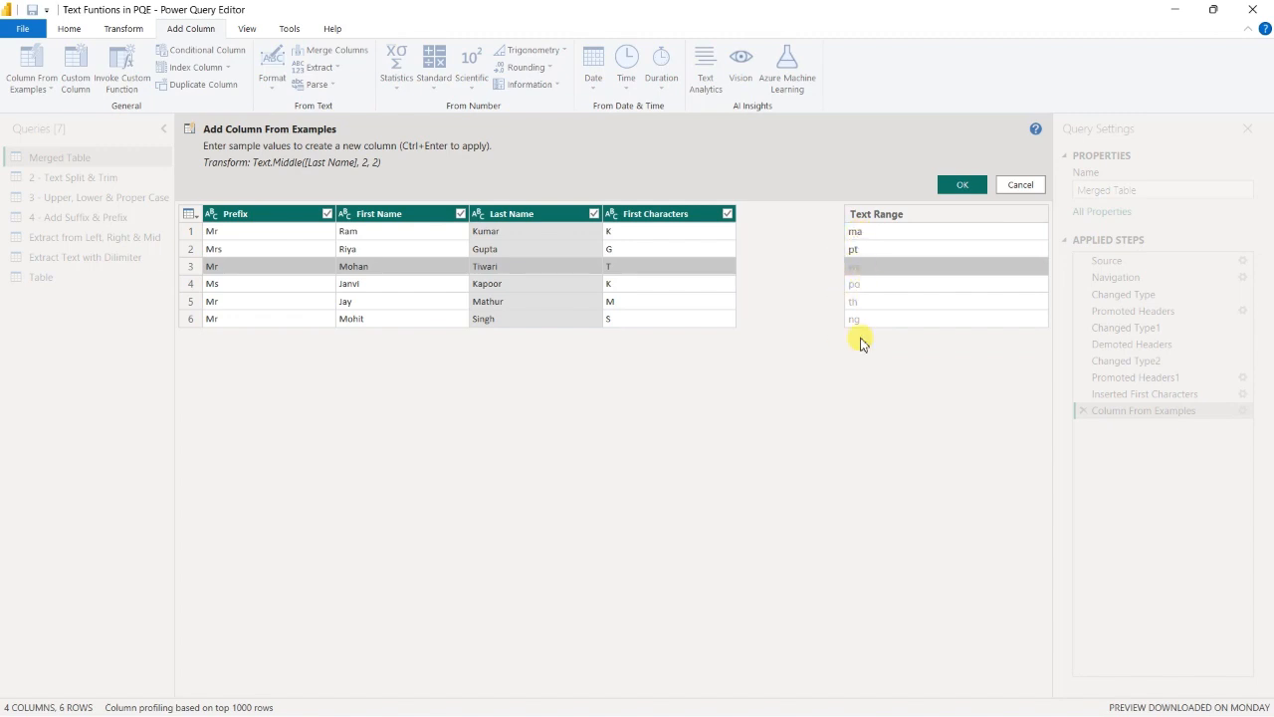
pyautogui.click(957, 186)
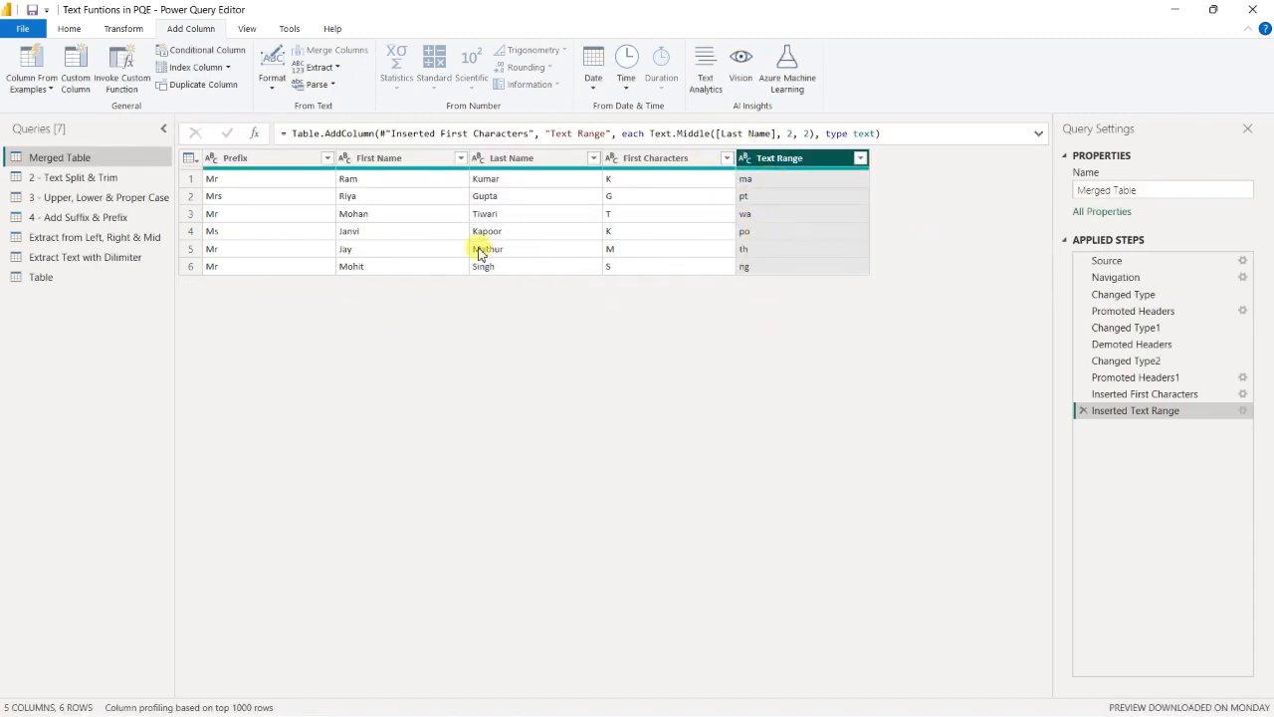
# Close the query editor, apply the changes to the Power BI Desktop report, and look over the fields of the loaded tables.
pyautogui.click(22, 35)
pyautogui.click(31, 56)
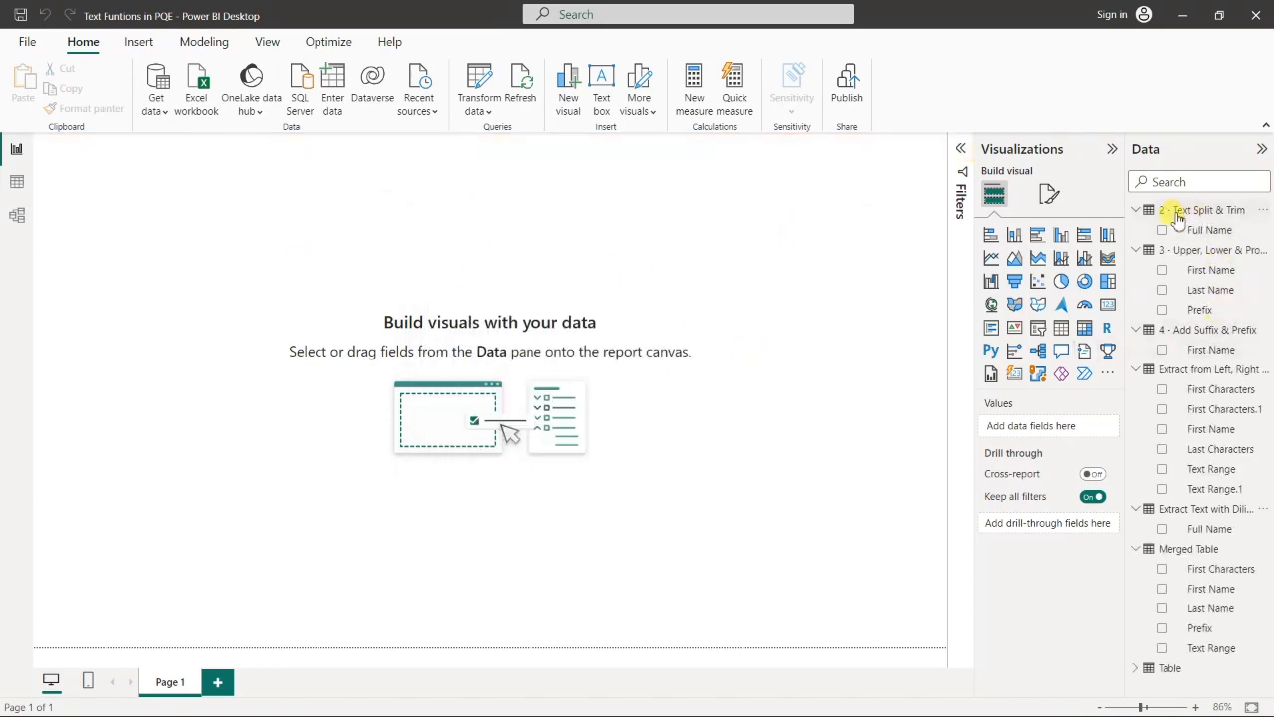
pyautogui.click(1175, 235)
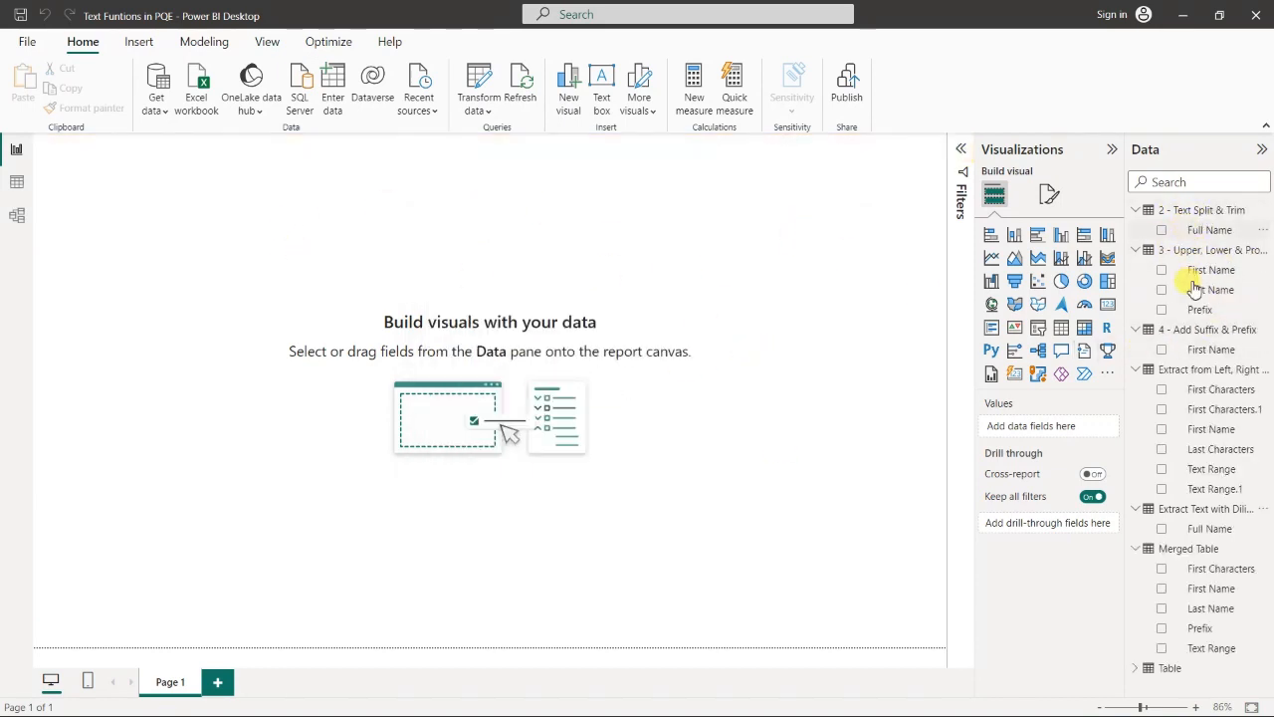
pyautogui.click(1200, 290)
pyautogui.click(1200, 310)
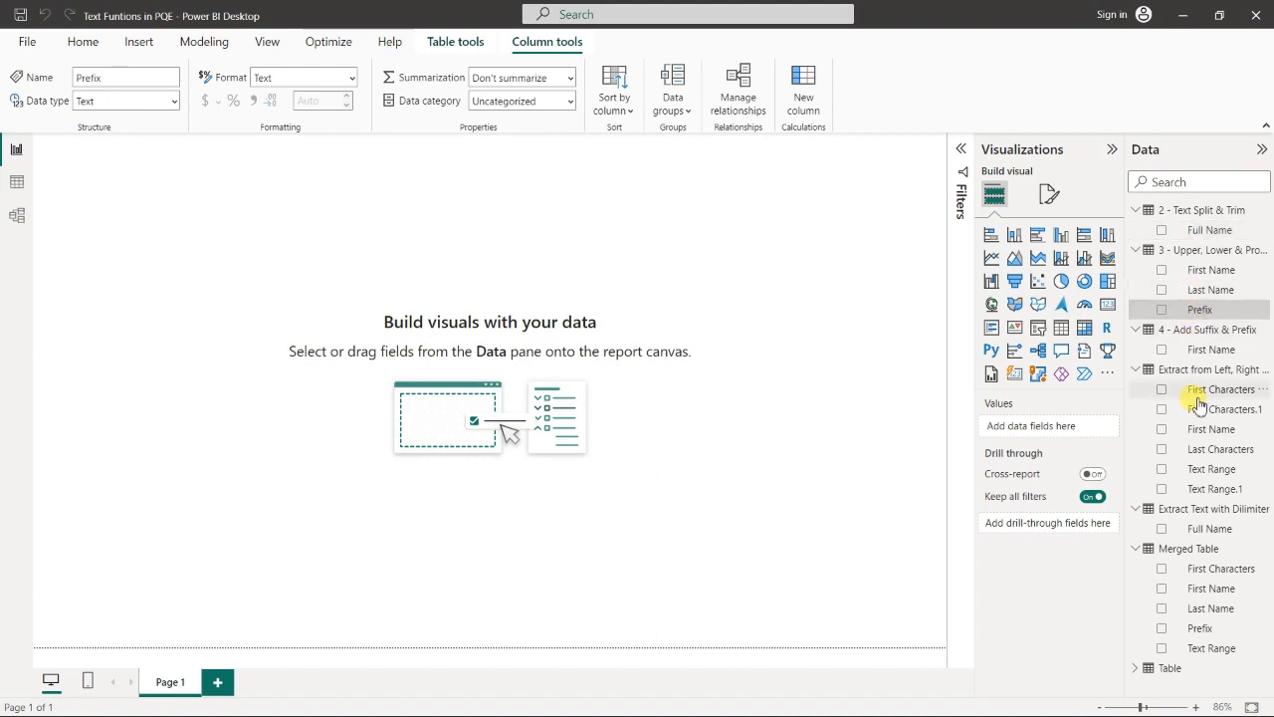
pyautogui.click(1202, 390)
pyautogui.click(1202, 468)
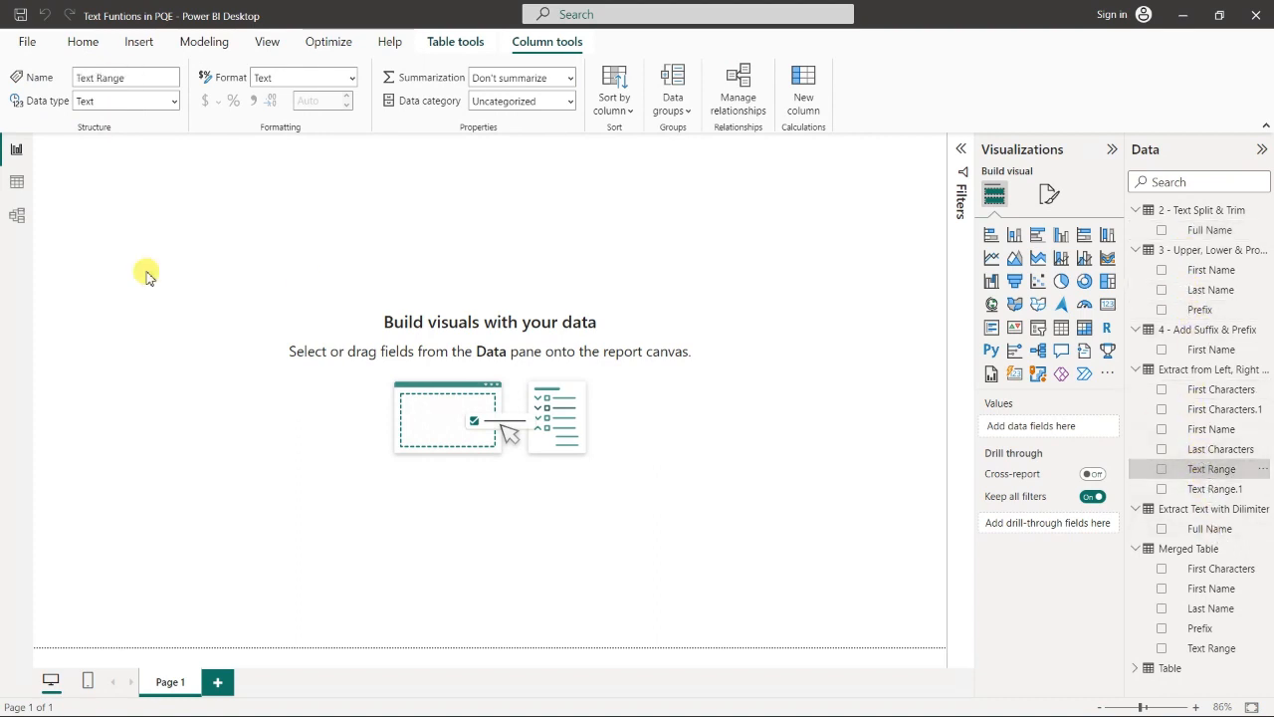
# Switch to the table data view and examine the rows of Merged Table, including the First Characters and Text Range columns.
pyautogui.click(16, 182)
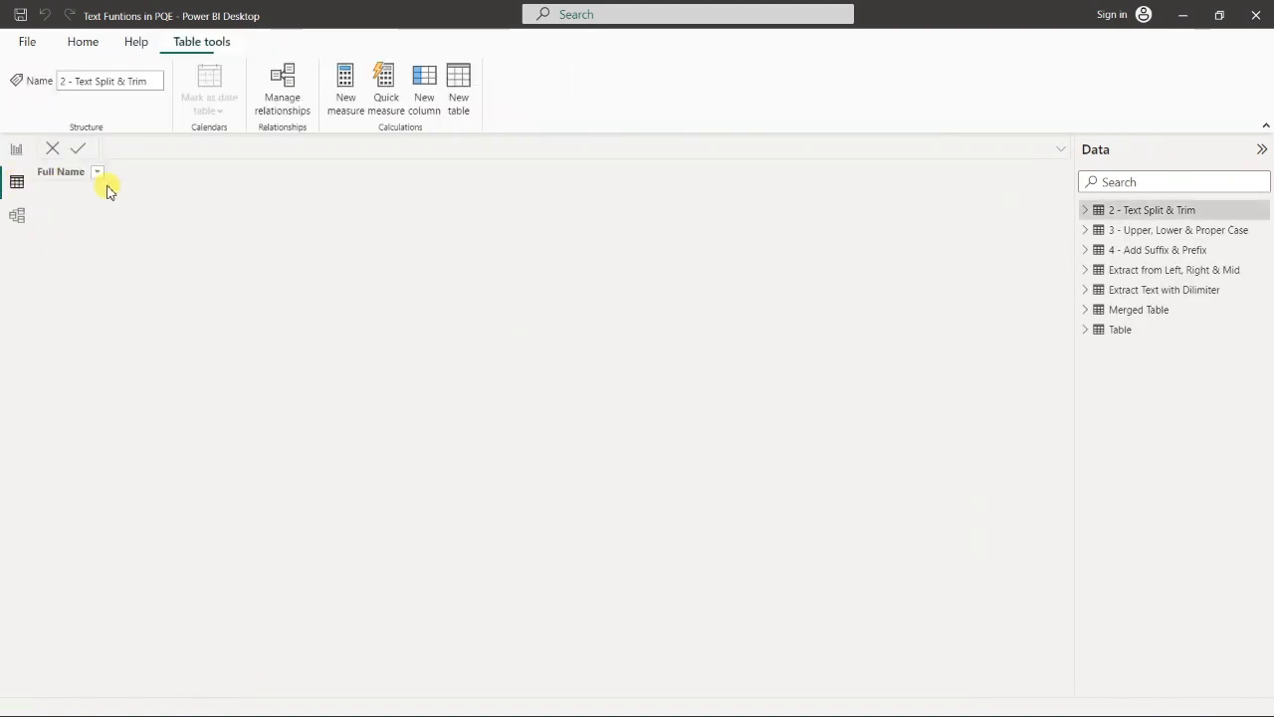
pyautogui.click(18, 152)
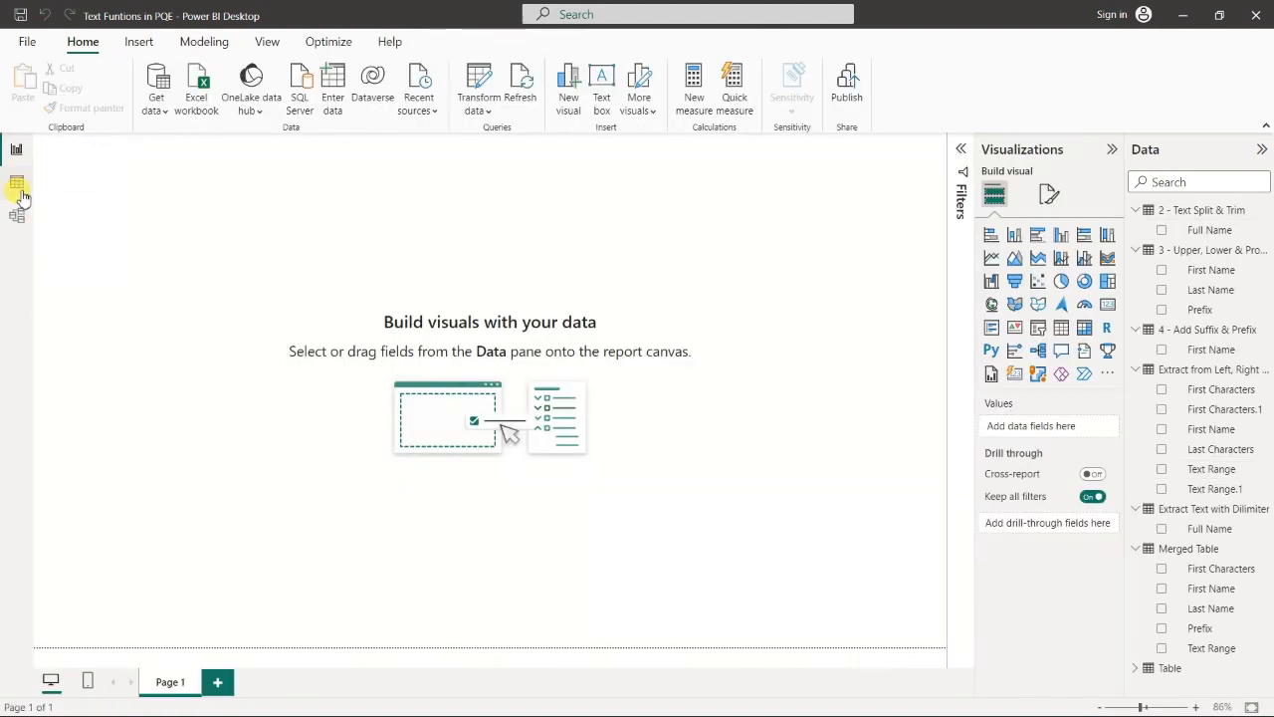
pyautogui.click(16, 182)
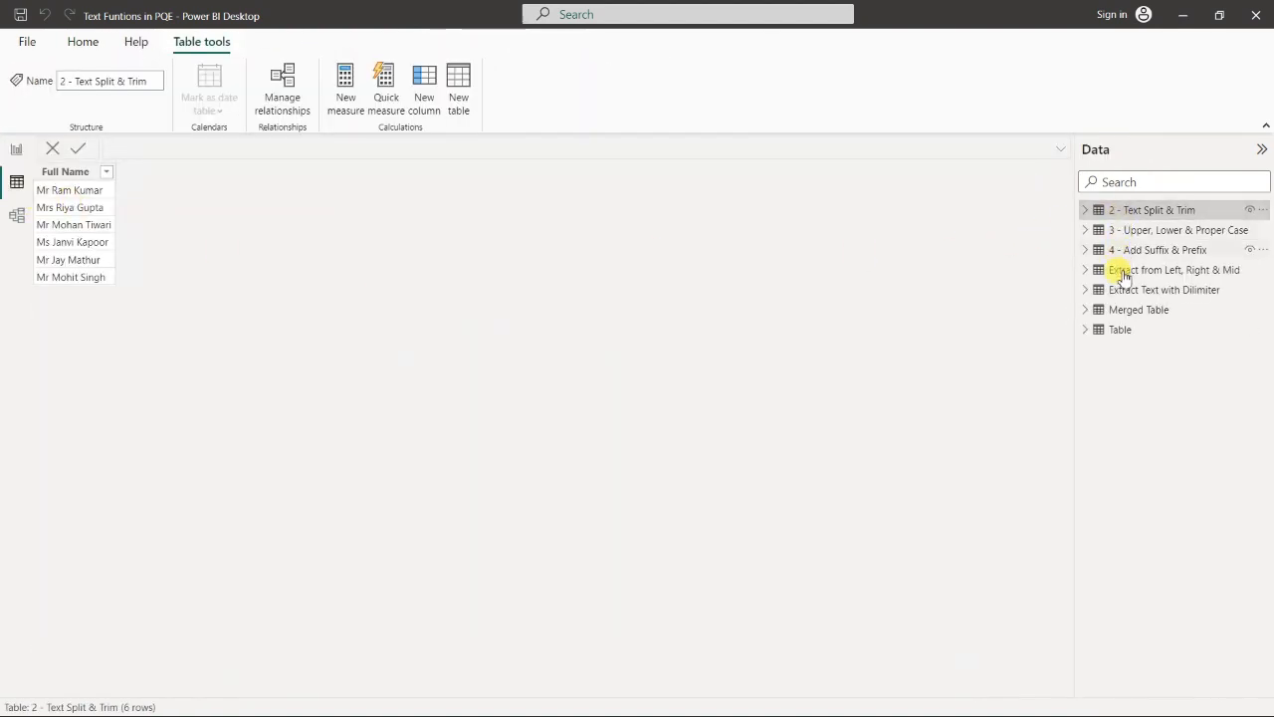
pyautogui.click(1122, 329)
pyautogui.click(1135, 314)
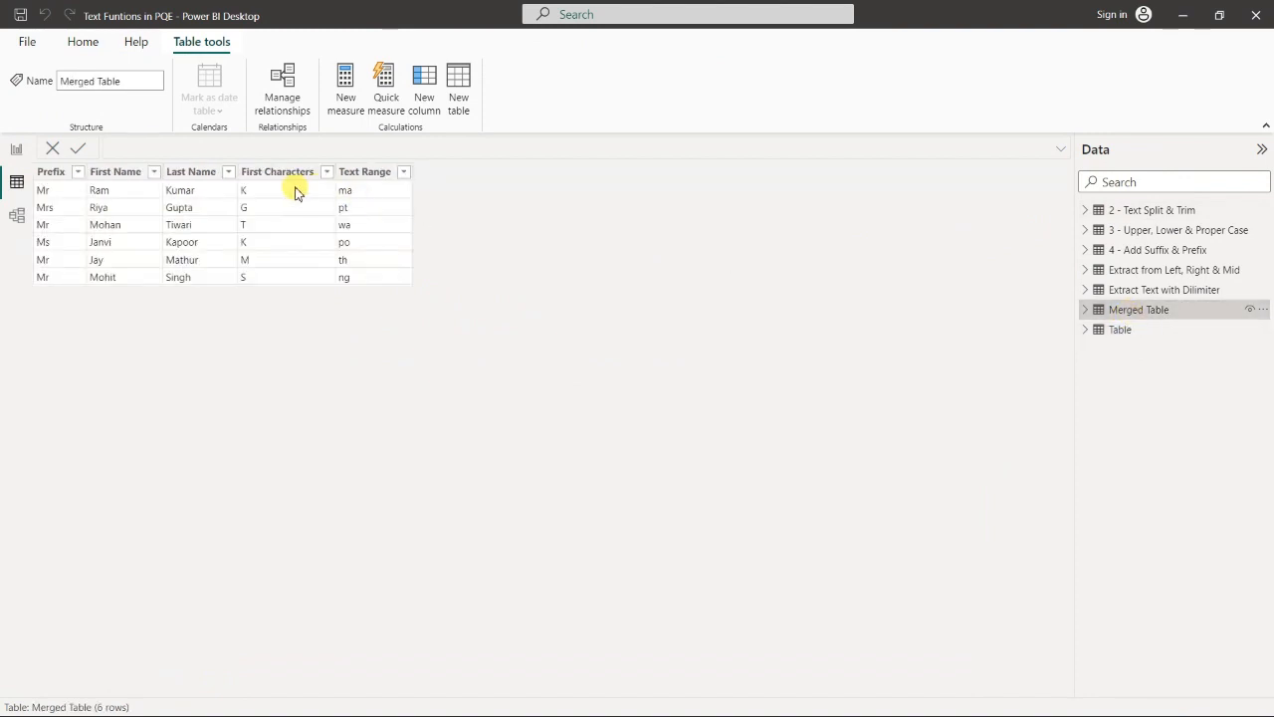